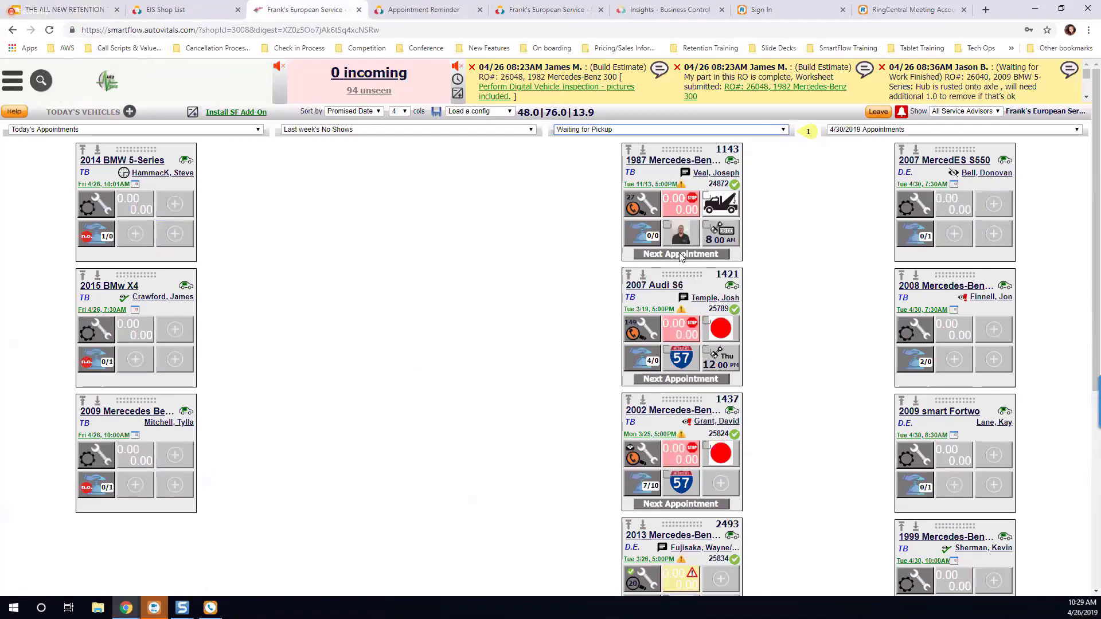
# Step: Check the next-appointment details of the 1987 Mercedes-Benz waiting for pickup, and open those of the 2002 Mercedes-Benz
pyautogui.click(680, 254)
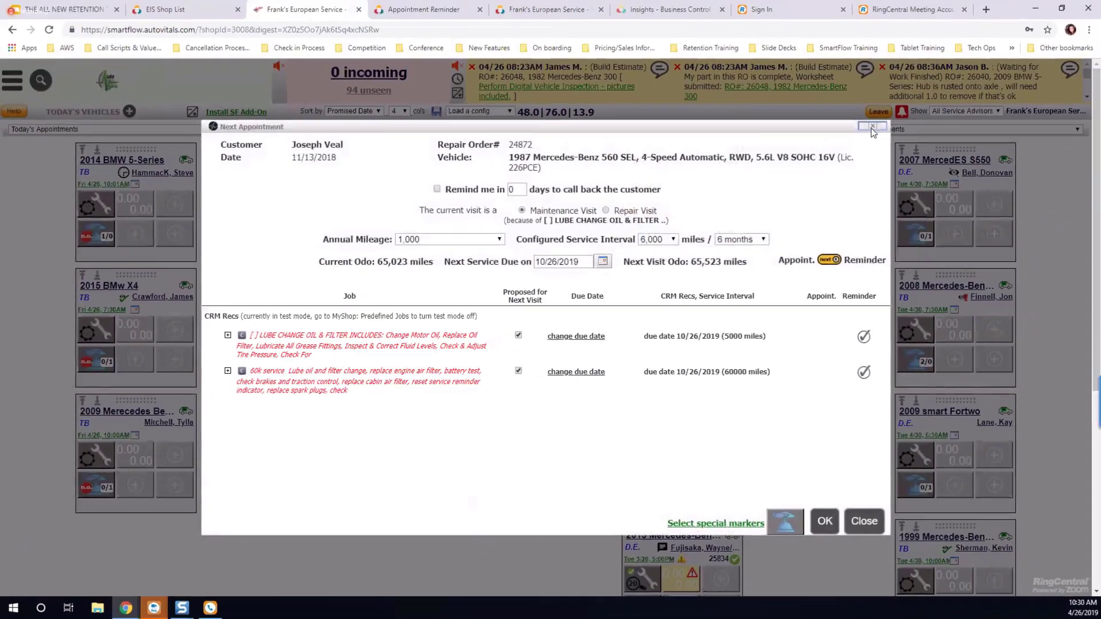
pyautogui.click(1019, 50)
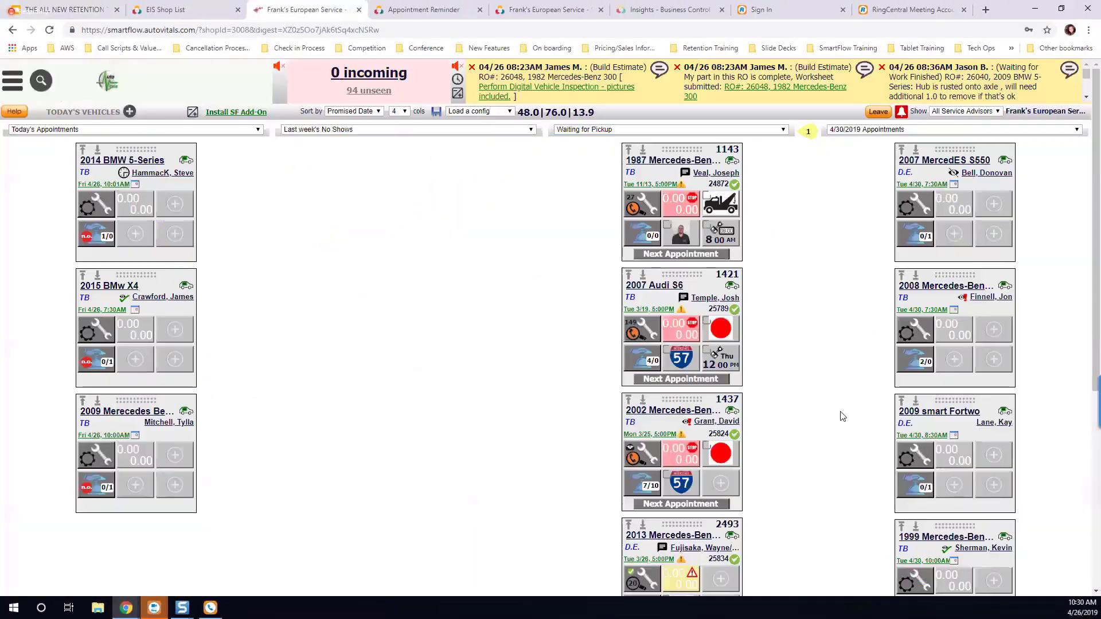
pyautogui.scroll(-1, 779, 437)
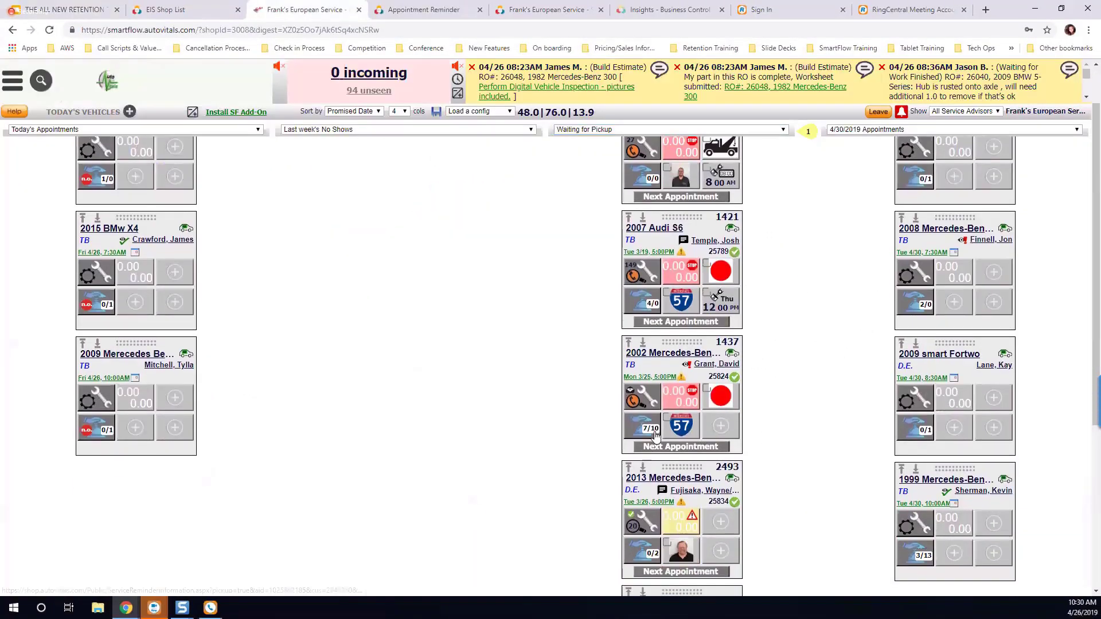
pyautogui.click(655, 436)
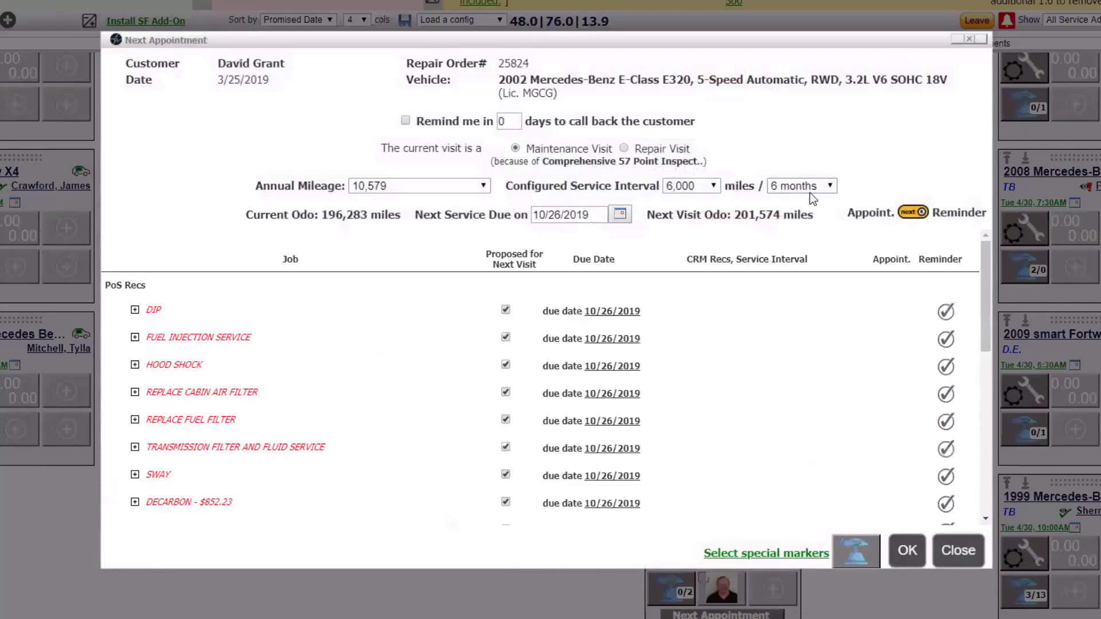
# Step: Set the configured service interval of the 2002 Mercedes-Benz to 8,000 miles and 12 months
pyautogui.click(700, 188)
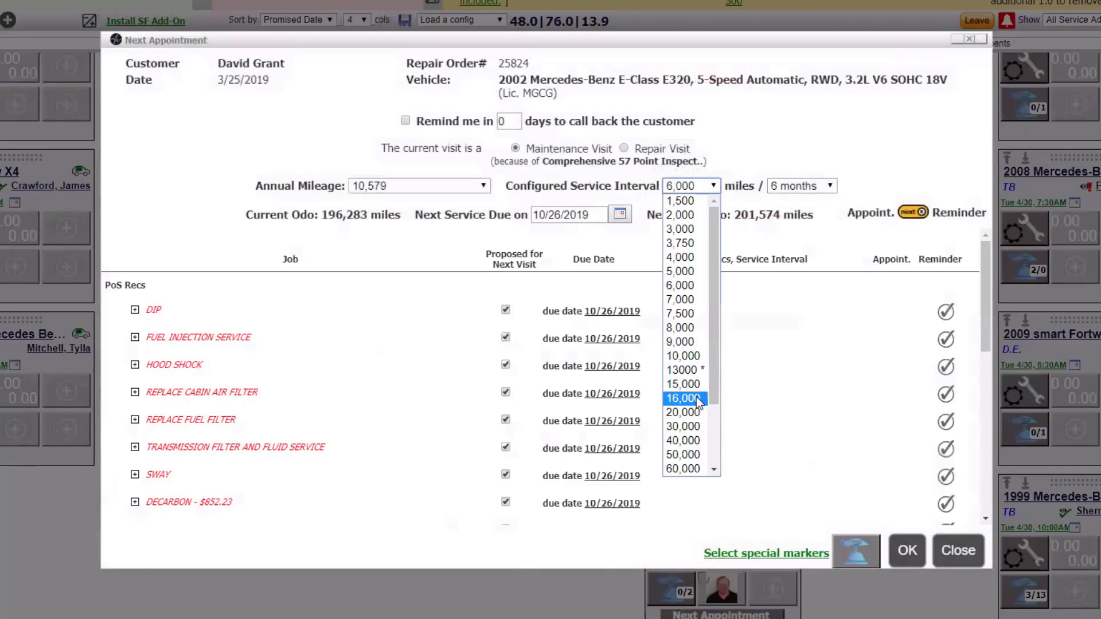
pyautogui.click(684, 328)
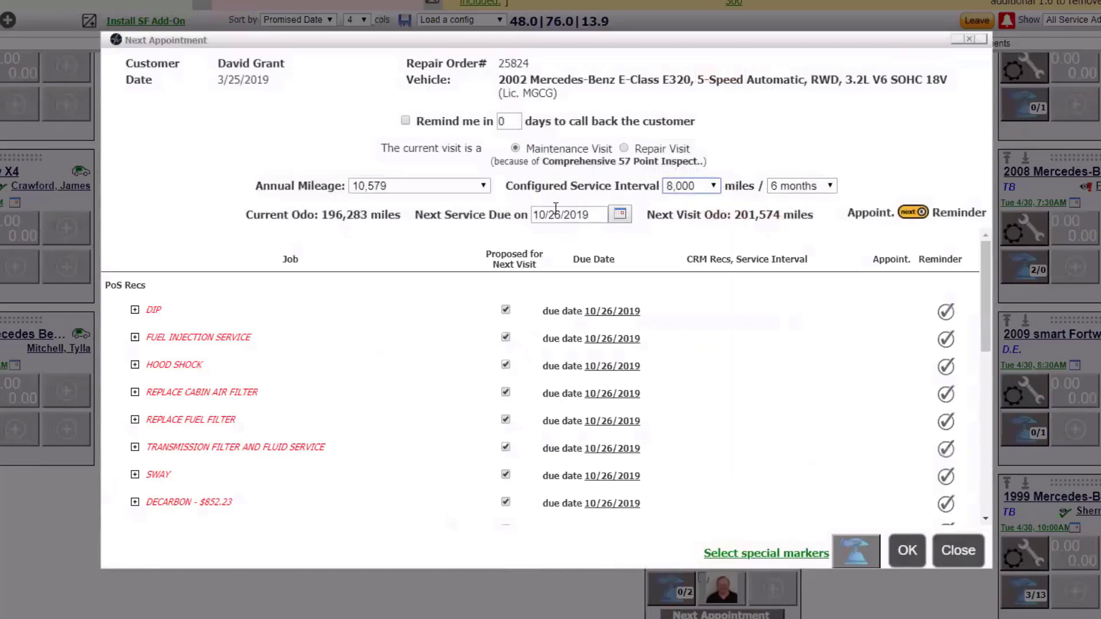
pyautogui.click(786, 188)
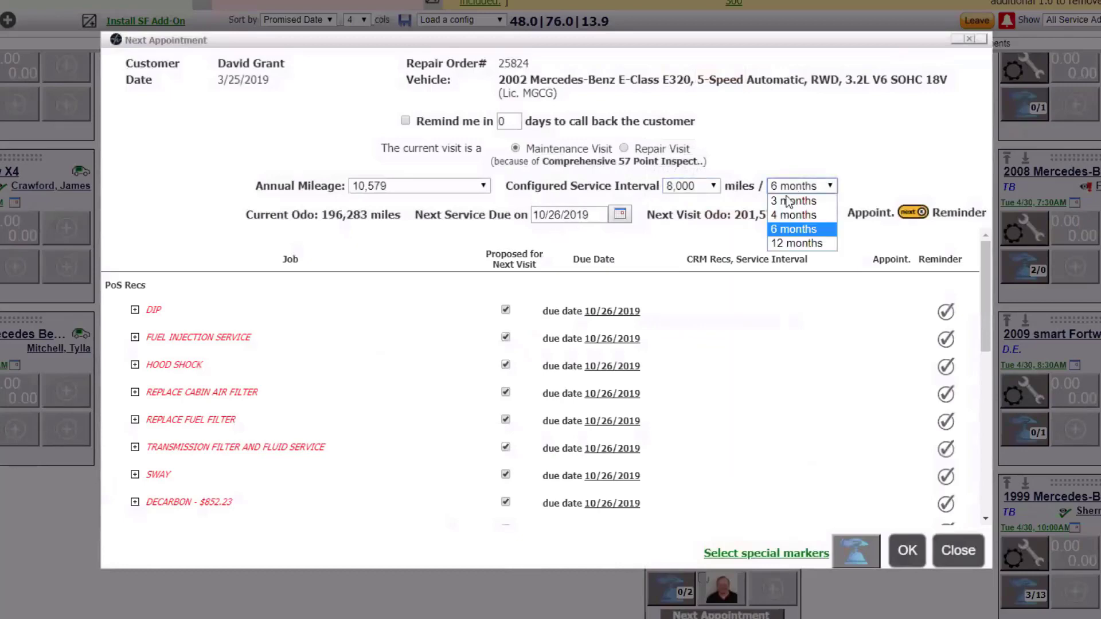
pyautogui.click(777, 243)
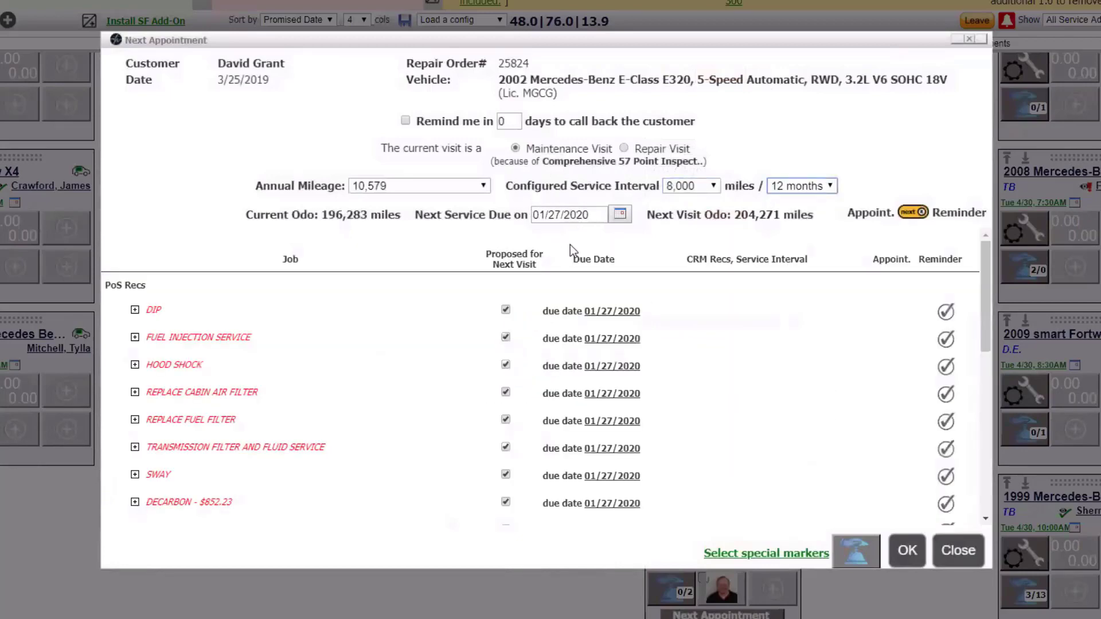
# Step: Set the configured service interval to 6,000 miles and 6 months
pyautogui.click(688, 186)
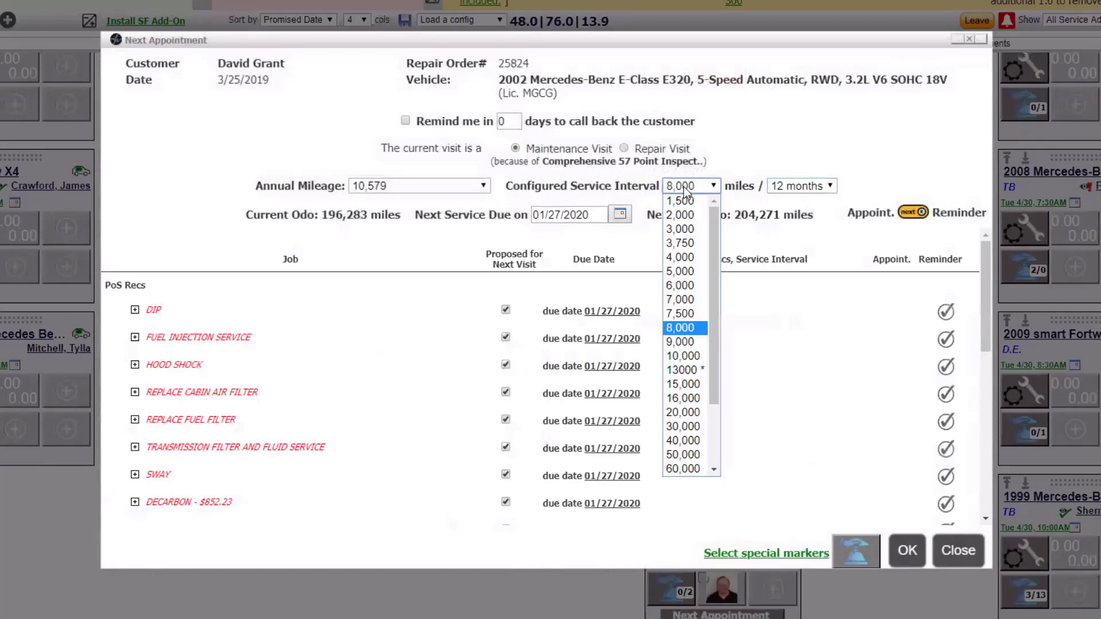
pyautogui.click(680, 286)
pyautogui.click(785, 186)
pyautogui.click(791, 234)
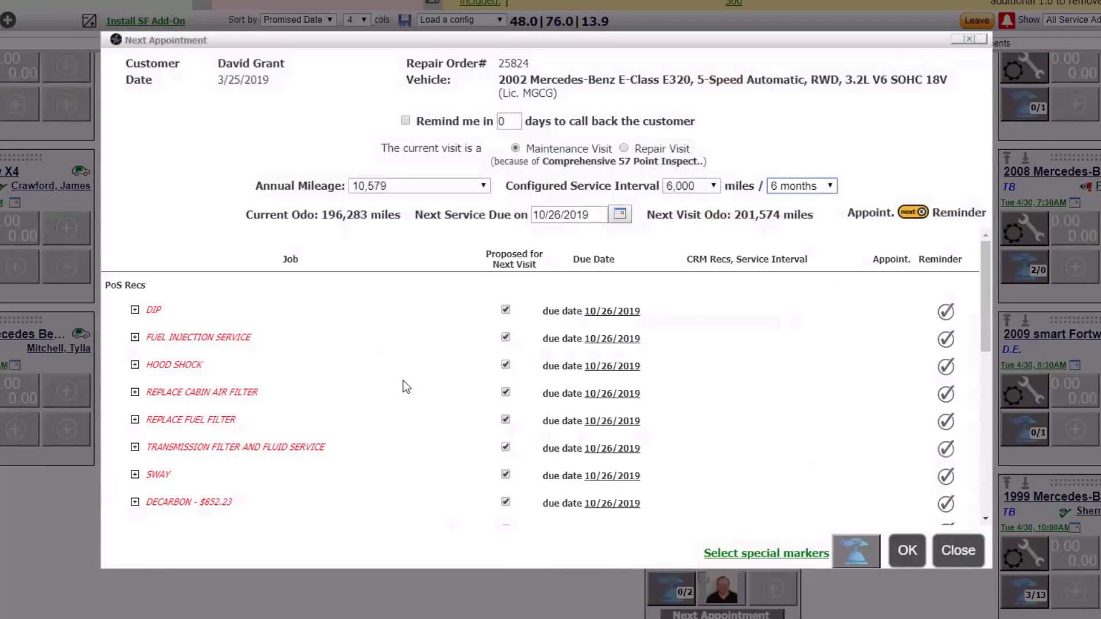
# Step: Review the jobs proposed for the next visit, from the PoS recommendations through Inspection Results to Future Attention
pyautogui.scroll(-1, 406, 391)
pyautogui.scroll(1, 406, 392)
pyautogui.scroll(-4, 357, 356)
pyautogui.scroll(-1, 358, 353)
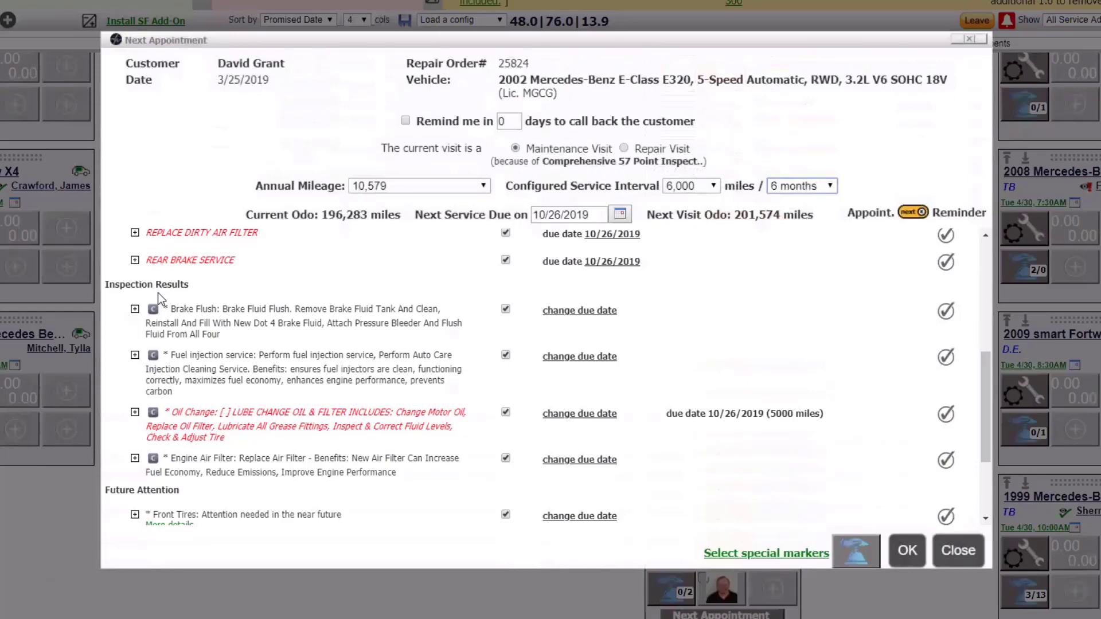
pyautogui.scroll(-1, 295, 336)
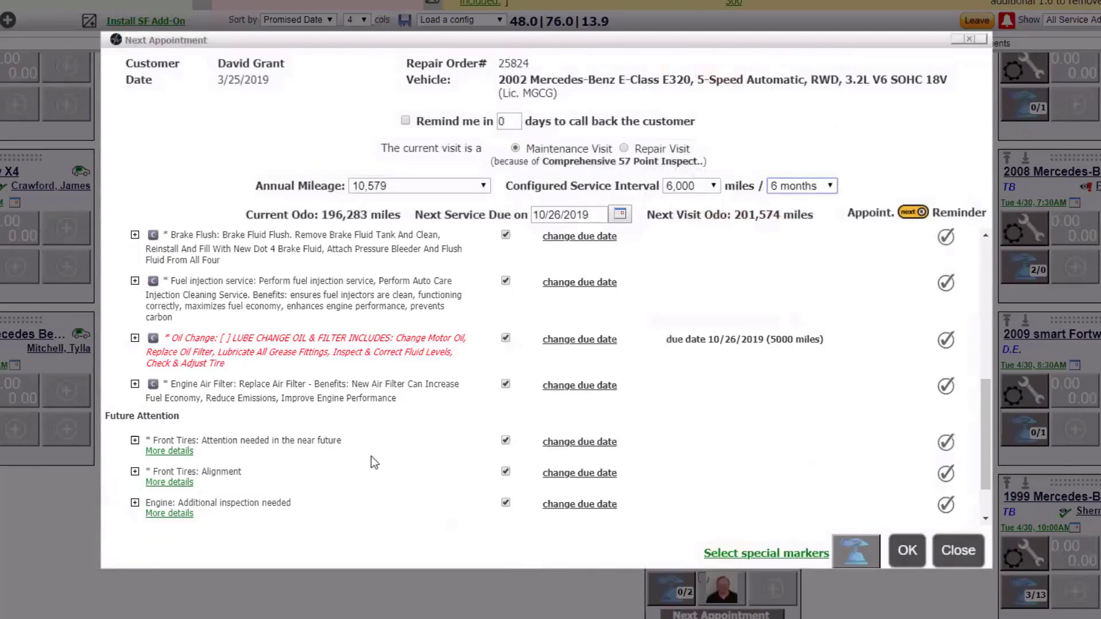
pyautogui.scroll(8, 370, 456)
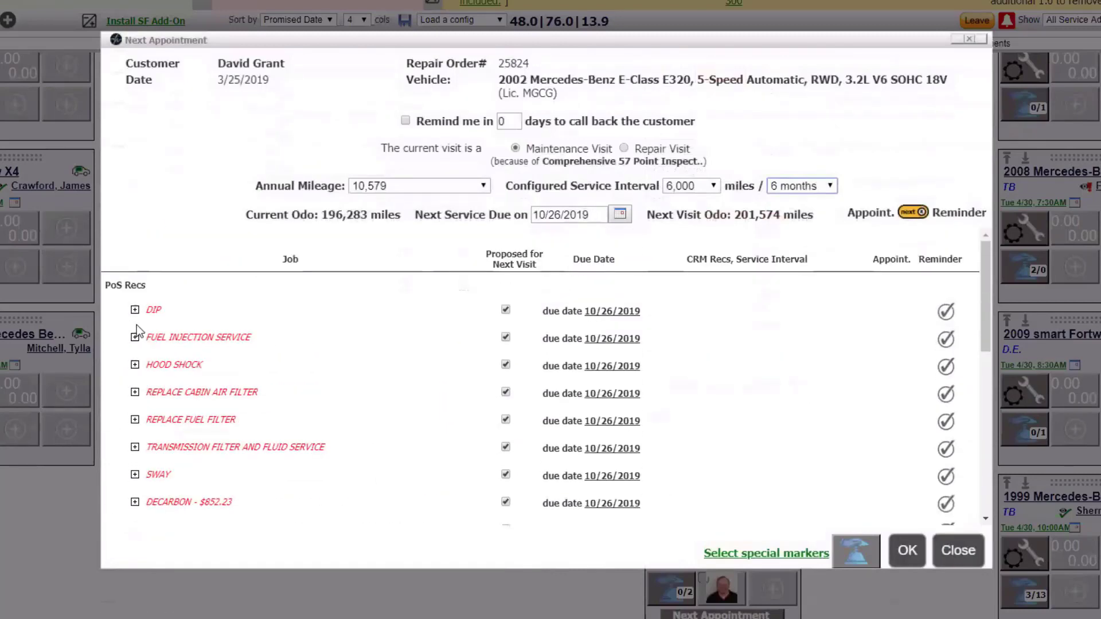
# Step: Exclude the DIP job from the jobs proposed for the next visit, and include it again
pyautogui.doubleClick(147, 311)
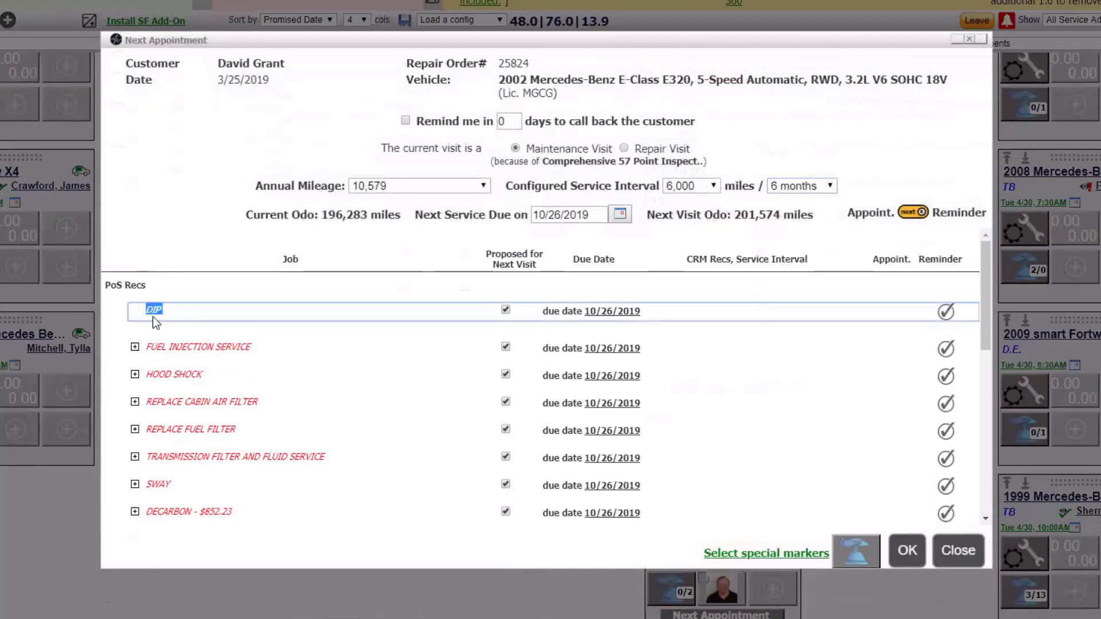
pyautogui.click(506, 313)
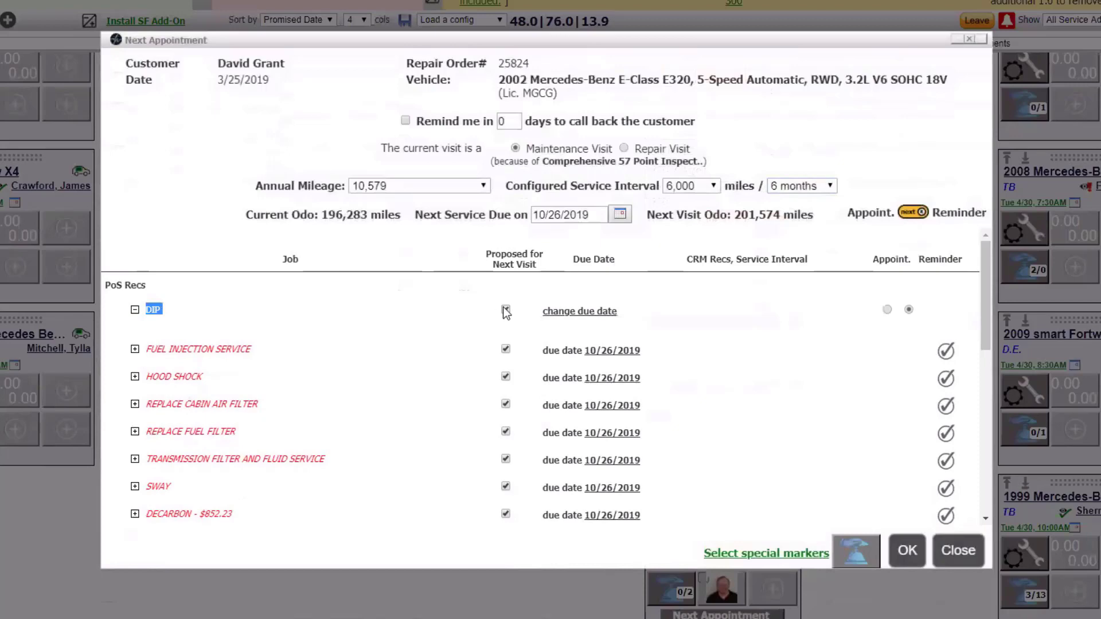
pyautogui.click(503, 308)
# Step: Inspect the due-date options of the FUEL INJECTION SERVICE recommendation and close its editor without changing them
pyautogui.scroll(-1, 713, 332)
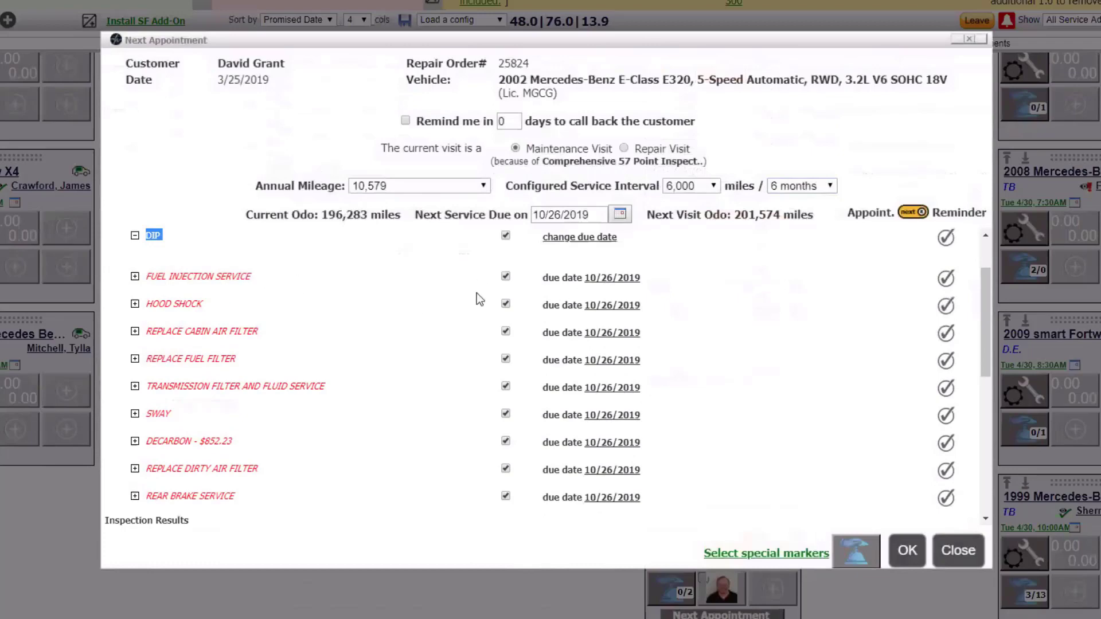
pyautogui.click(602, 279)
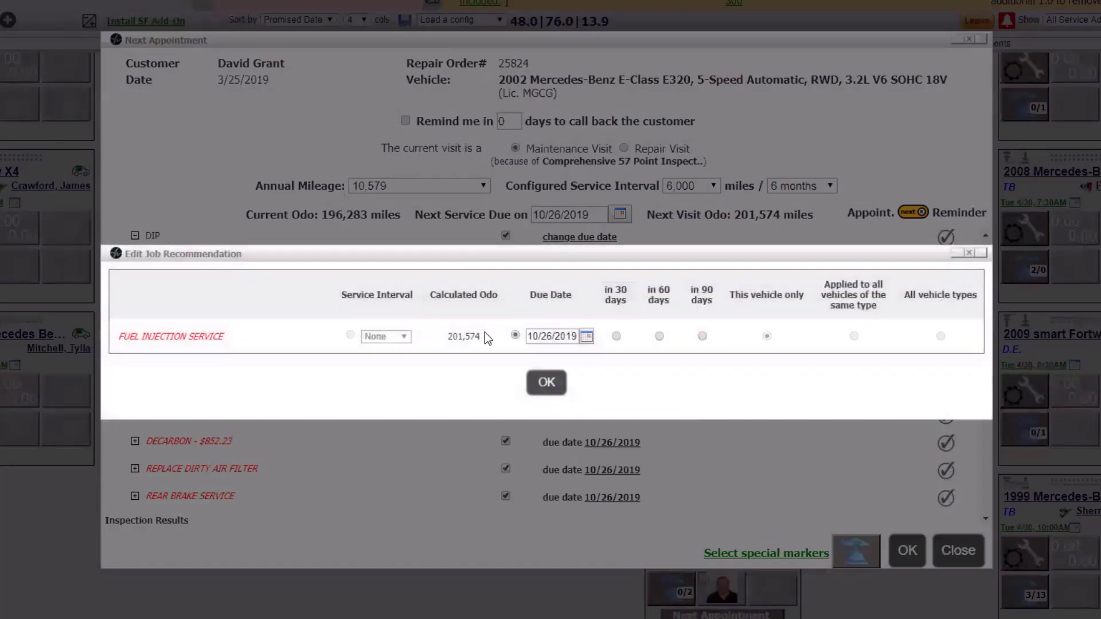
pyautogui.click(586, 340)
pyautogui.click(625, 319)
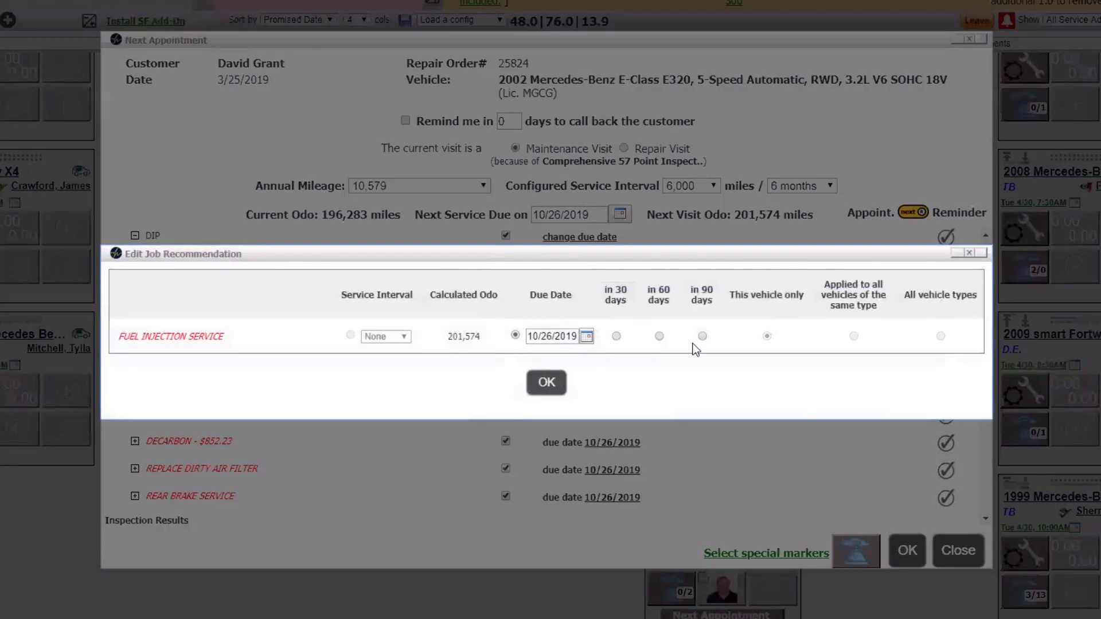
pyautogui.click(970, 253)
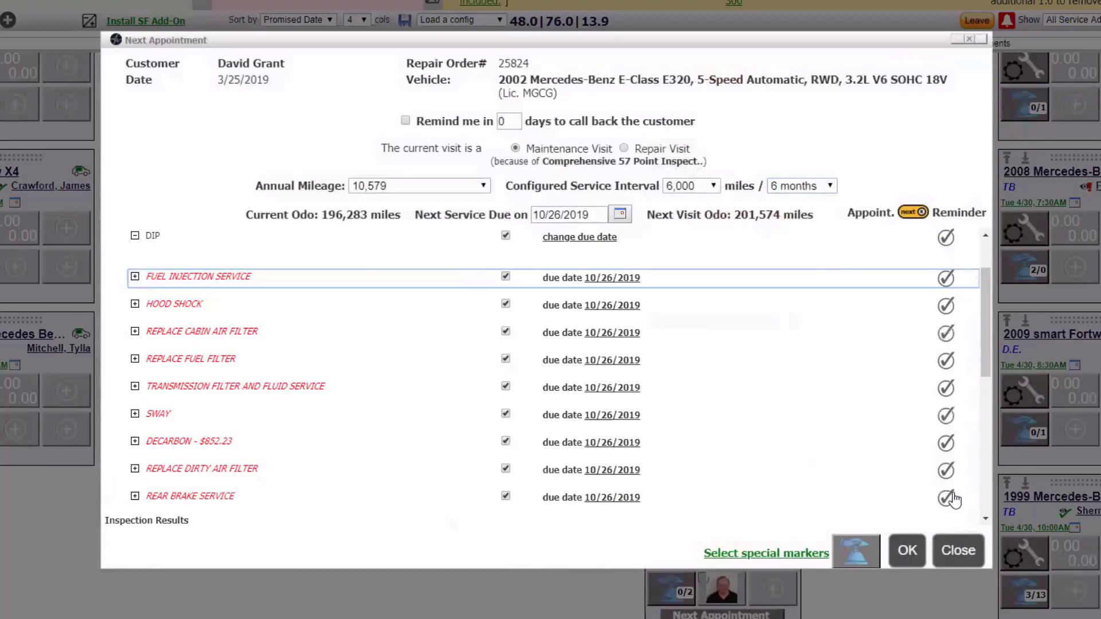
# Step: Switch the next visit from reminder to appointment and back to reminder, and close the next-appointment details
pyautogui.click(913, 212)
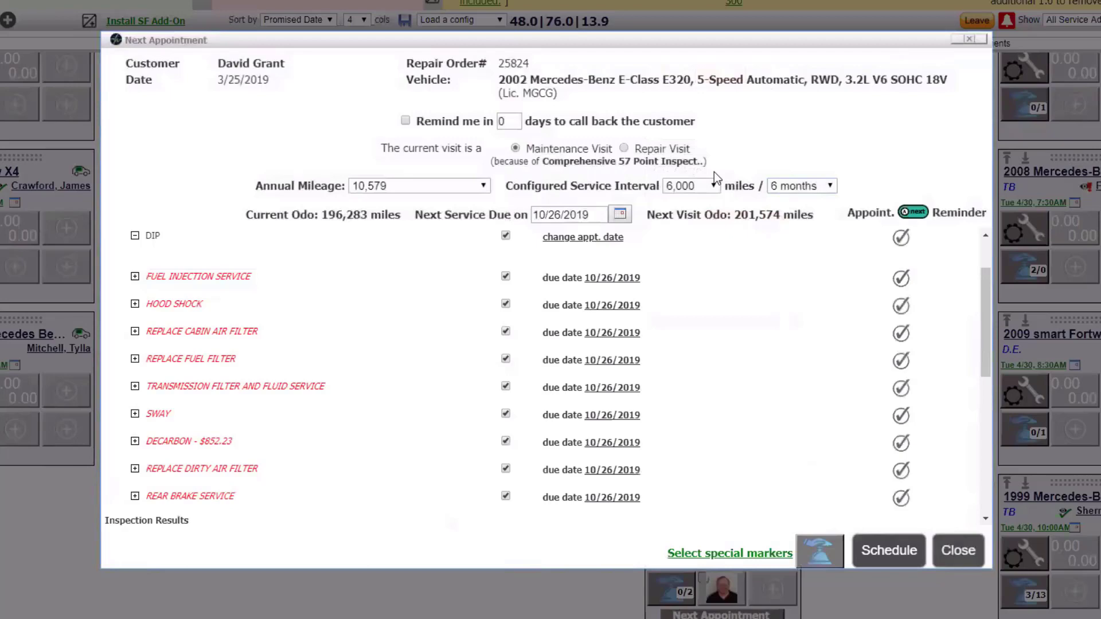
pyautogui.click(916, 214)
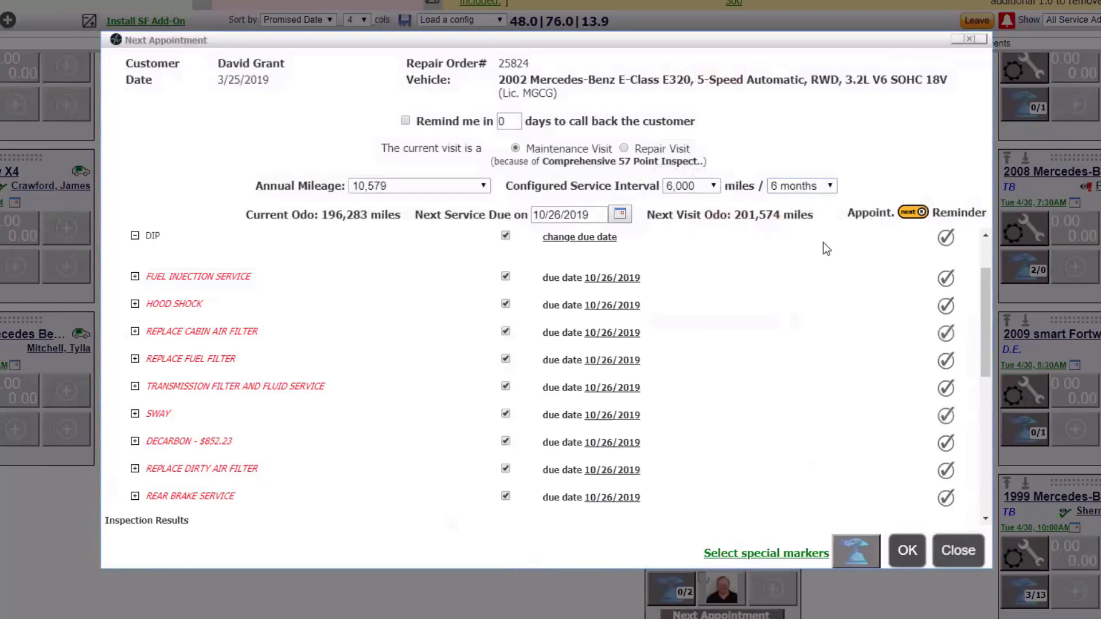
pyautogui.scroll(2, 769, 308)
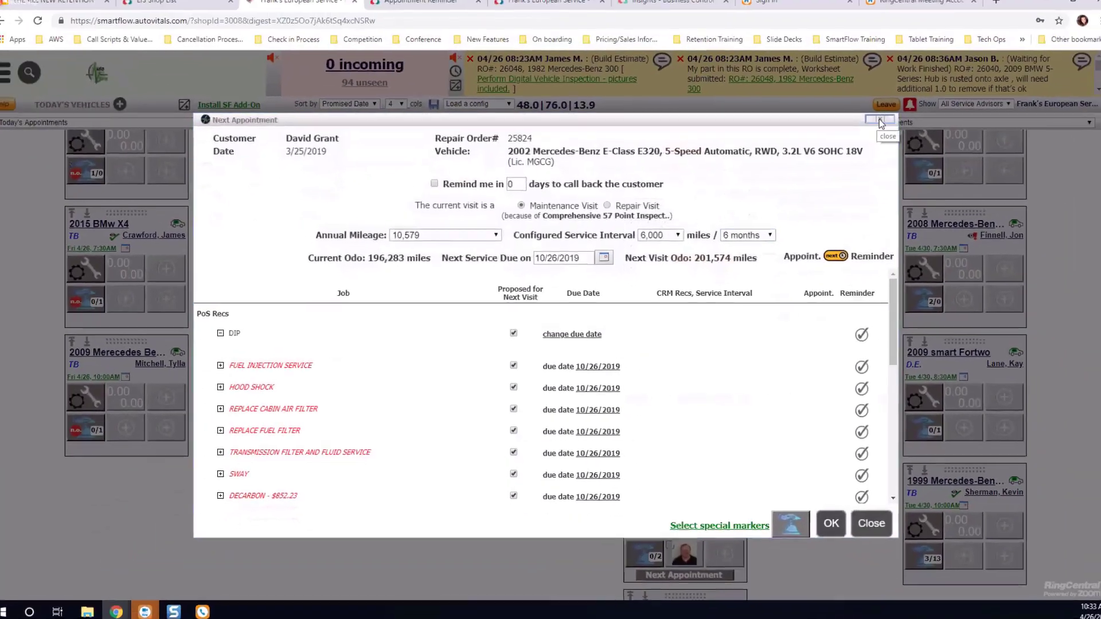
pyautogui.click(880, 123)
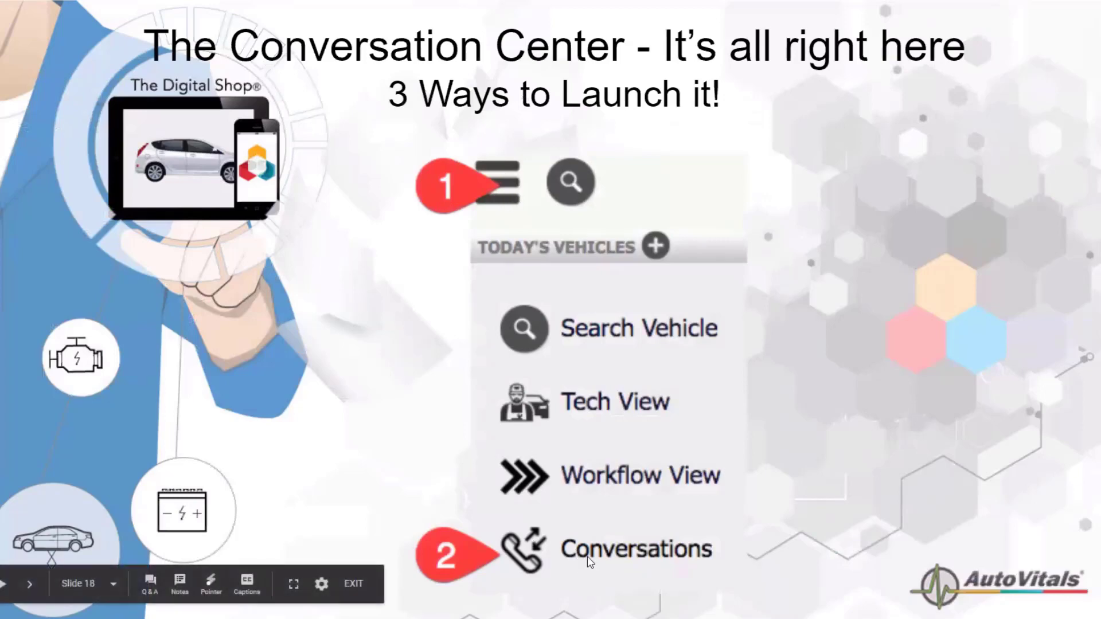
pyautogui.click(922, 457)
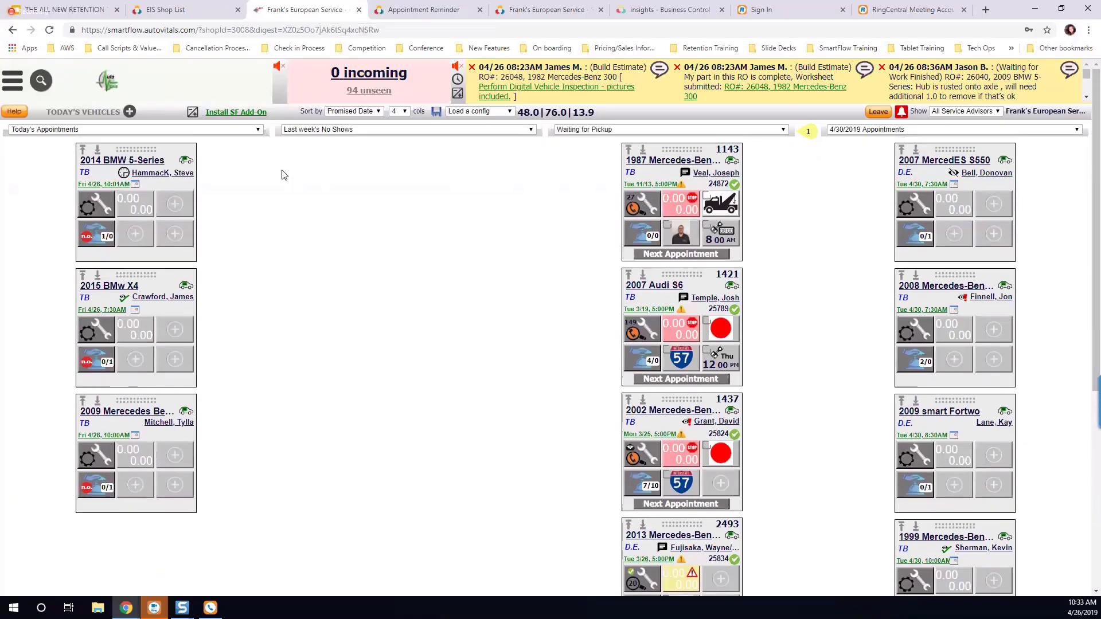
# Step: Open the conversation center, check the unseen-messages link on the vehicle board, and return to the list of all conversations
pyautogui.click(7, 85)
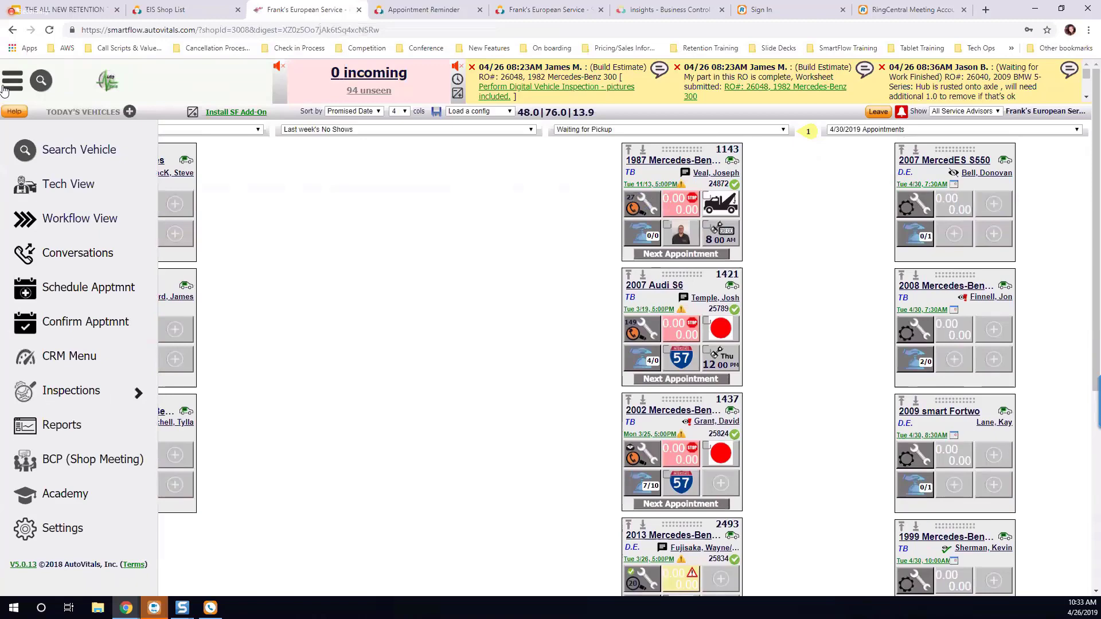
pyautogui.click(90, 258)
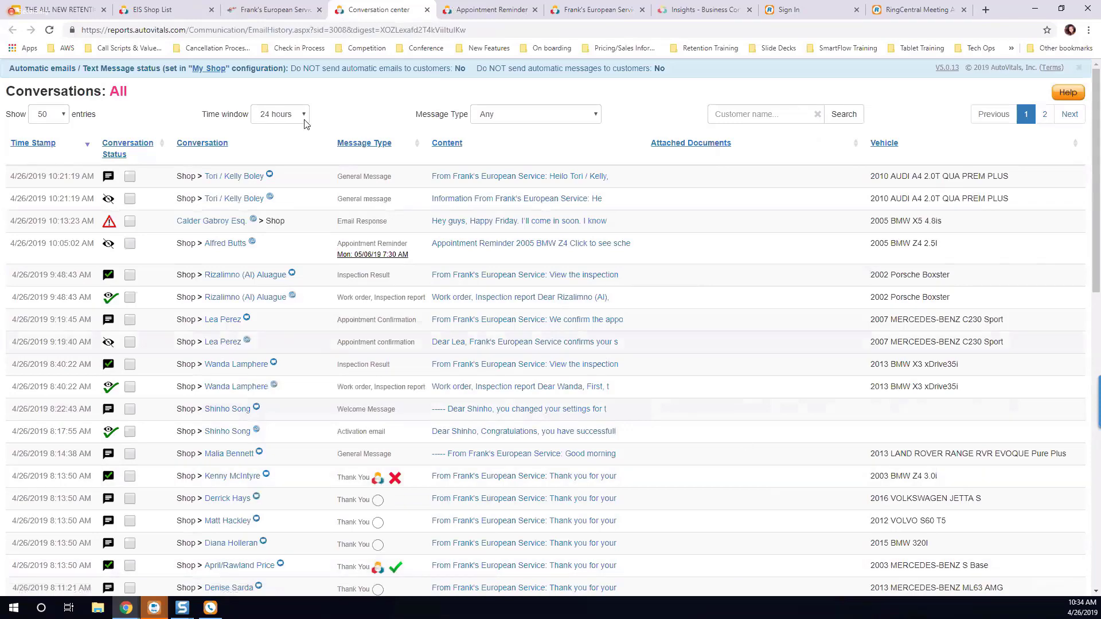
pyautogui.click(266, 11)
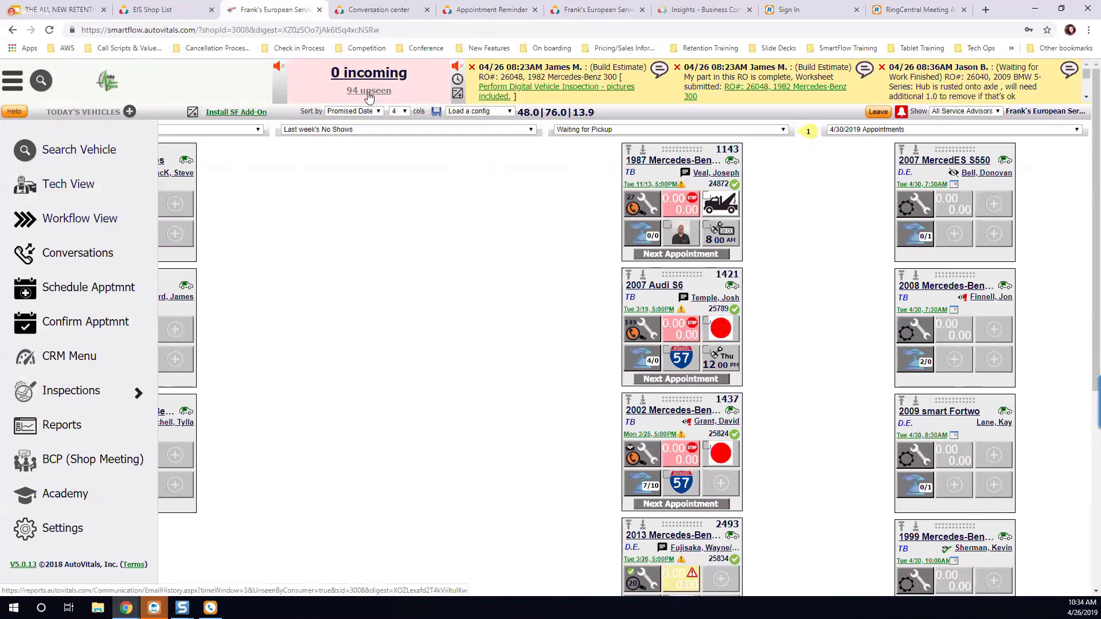
pyautogui.click(369, 92)
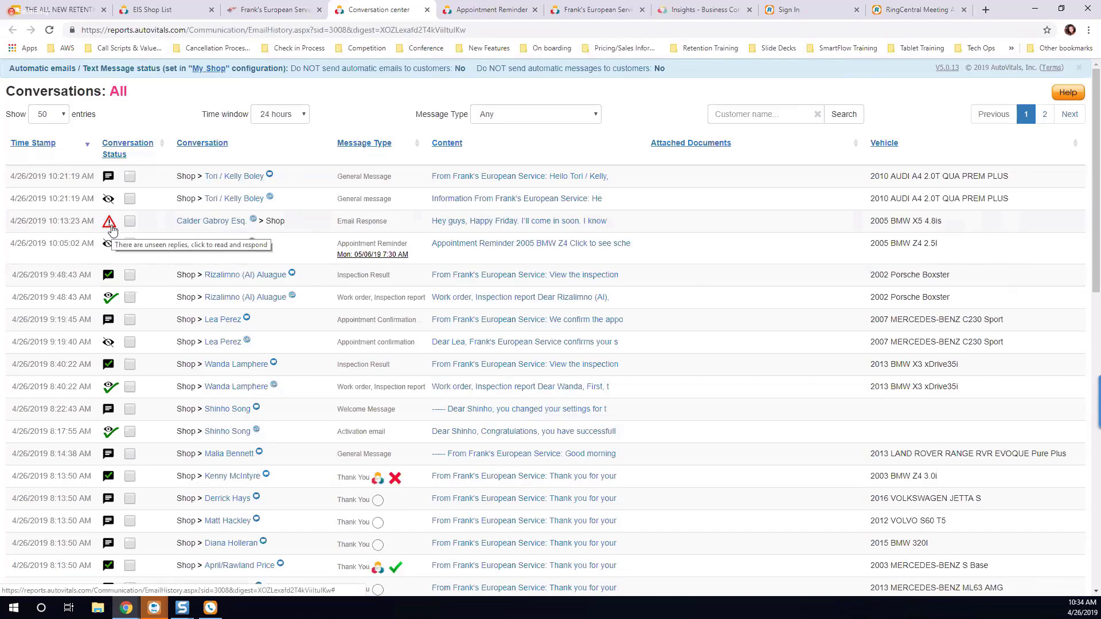
# Step: Read the full conversation history behind the unseen email reply about the 2005 BMW X5, and close it
pyautogui.click(111, 229)
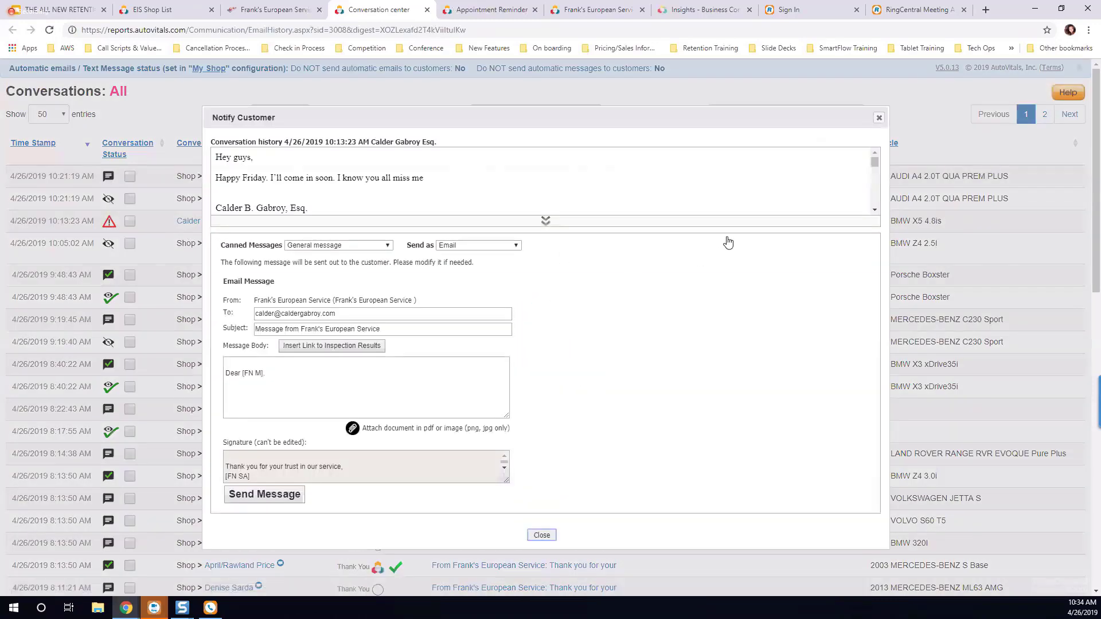
pyautogui.click(545, 222)
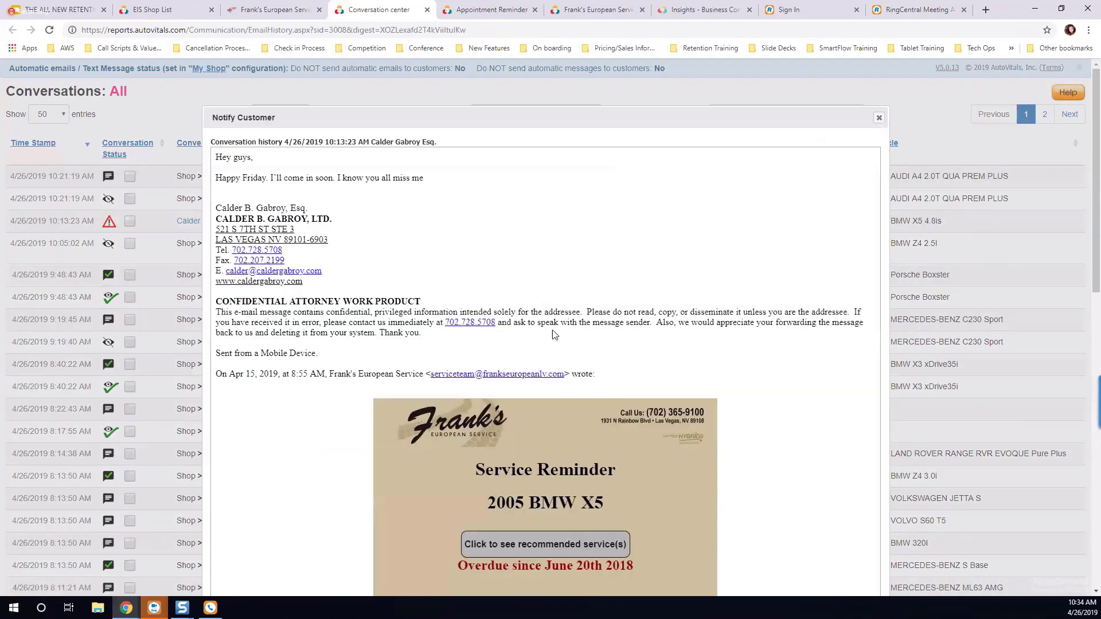
pyautogui.click(879, 119)
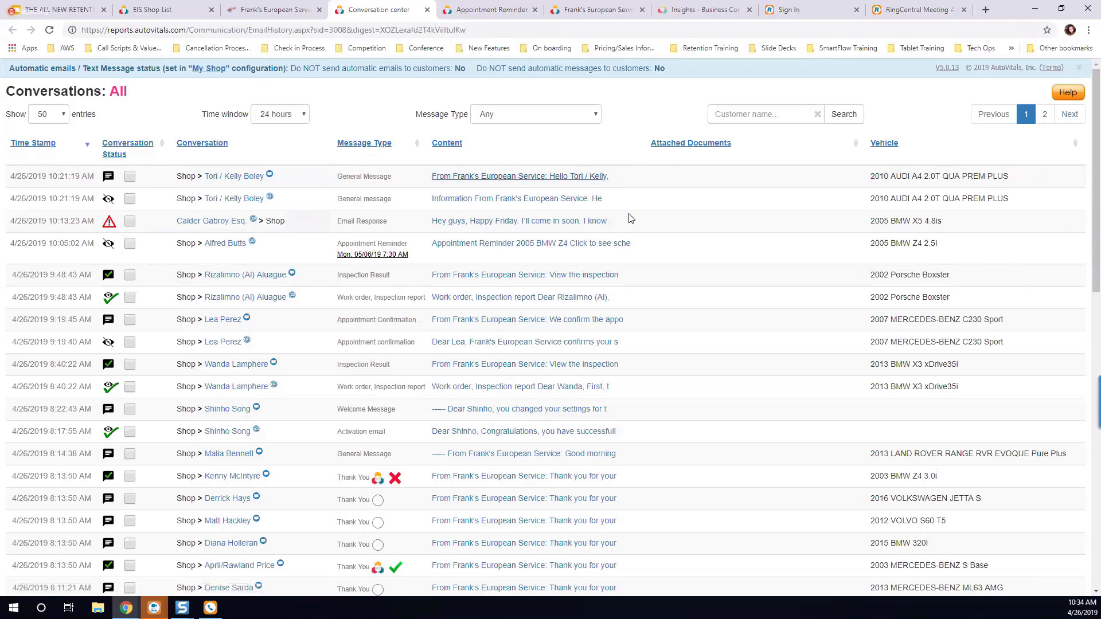
# Step: View the latest general text message conversation about the 2010 Audi A4 and its reply form, and close it without sending
pyautogui.click(563, 178)
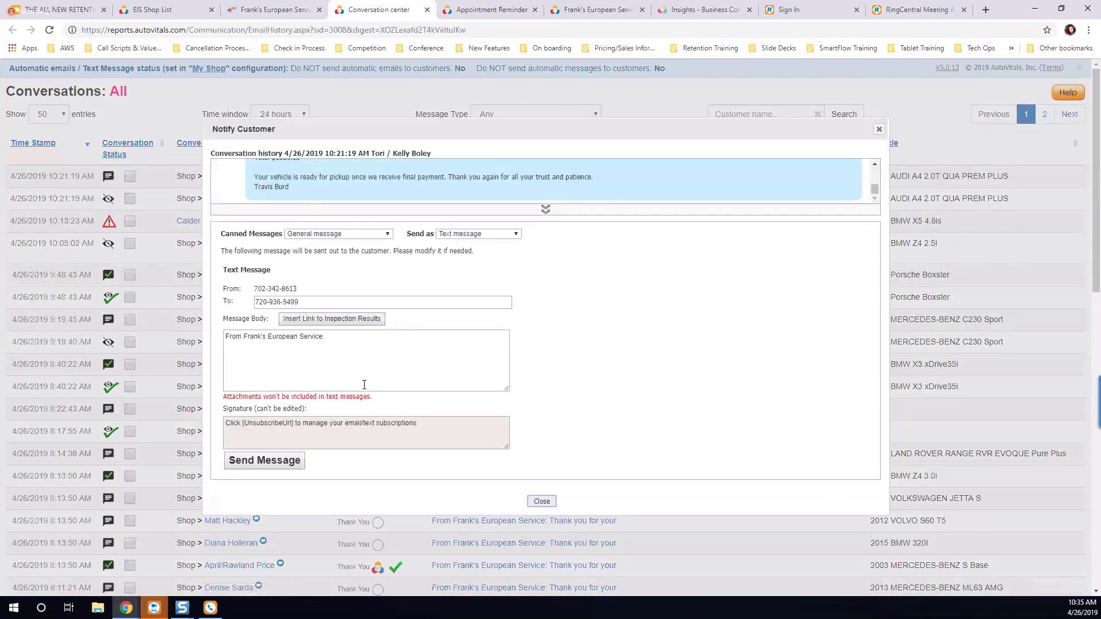
pyautogui.click(239, 355)
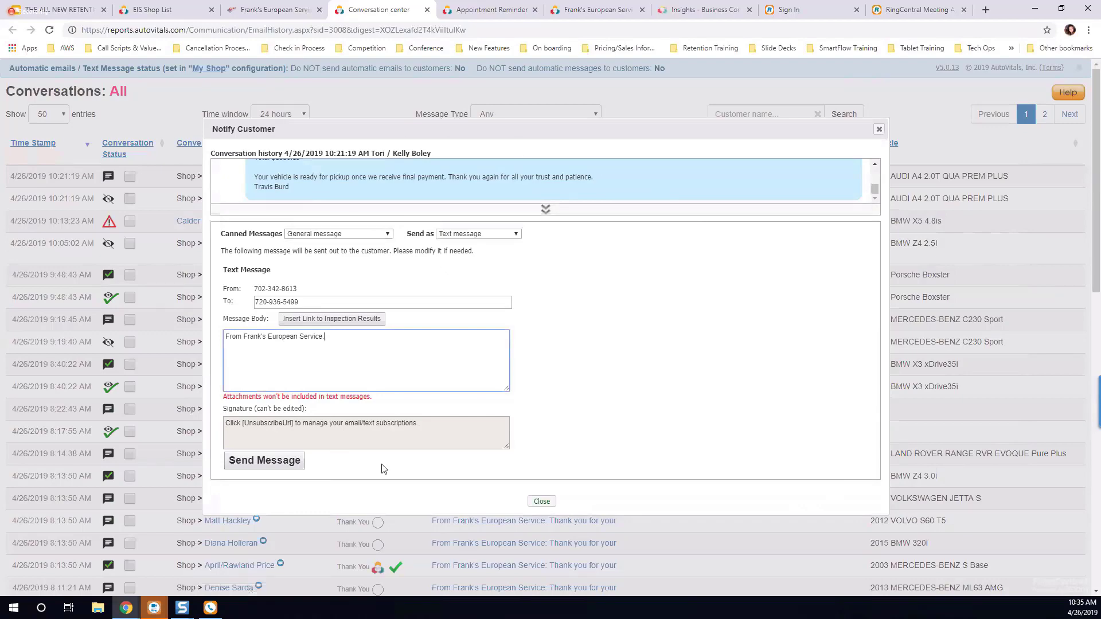
pyautogui.click(541, 502)
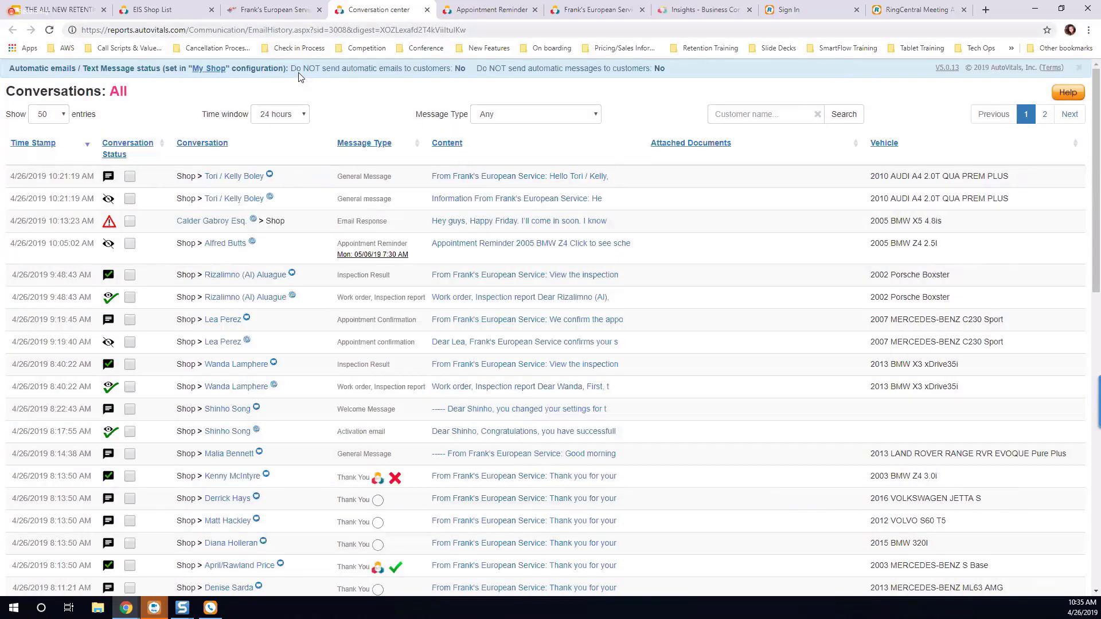
# Step: Return to the shop's vehicle board and collapse its navigation menu
pyautogui.click(288, 12)
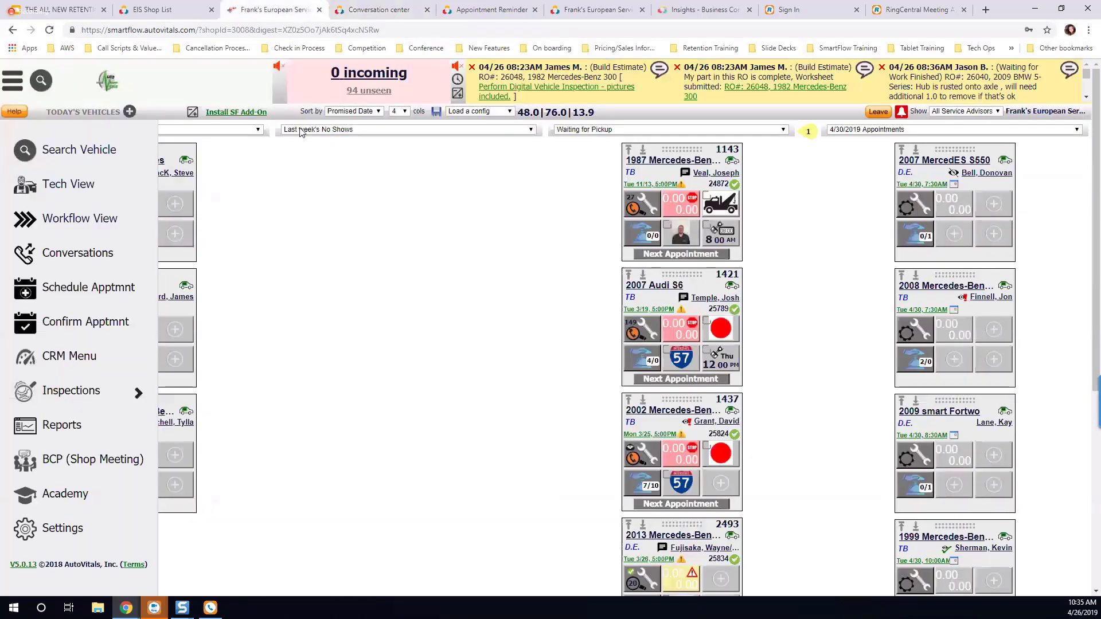
pyautogui.click(350, 192)
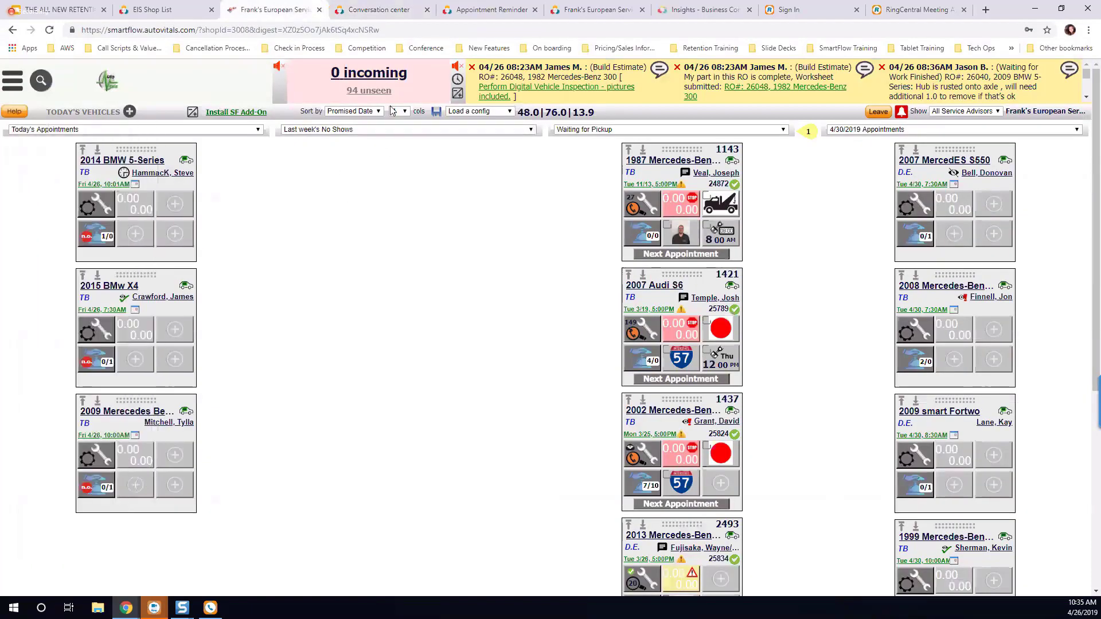
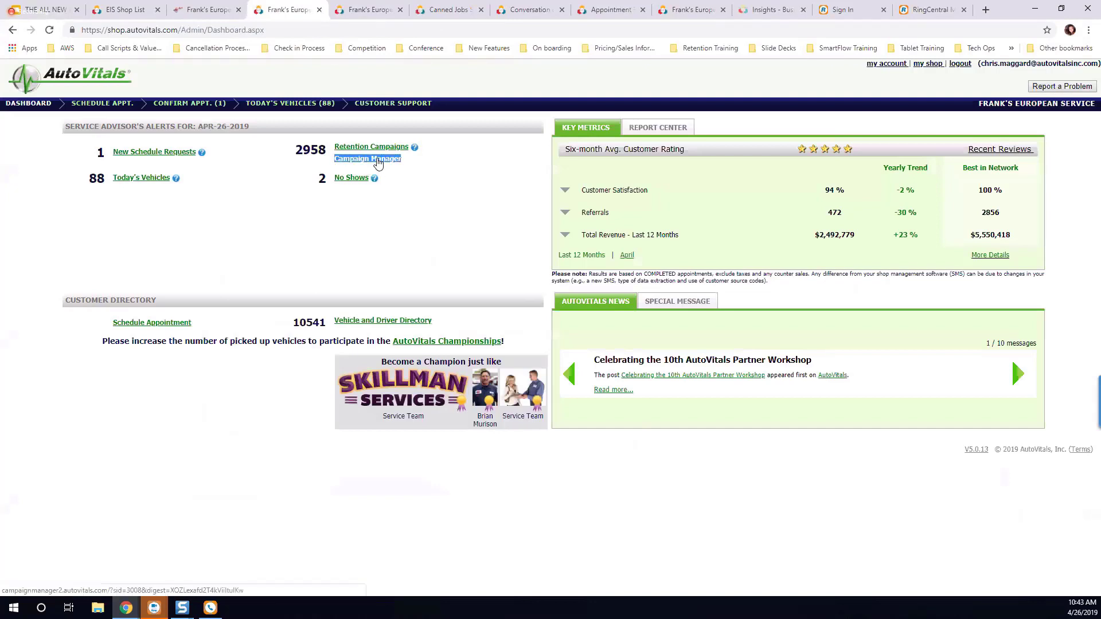
# Step: Open the Campaign Manager's branding setup and generate a new color palette from the shop's logo
pyautogui.click(378, 161)
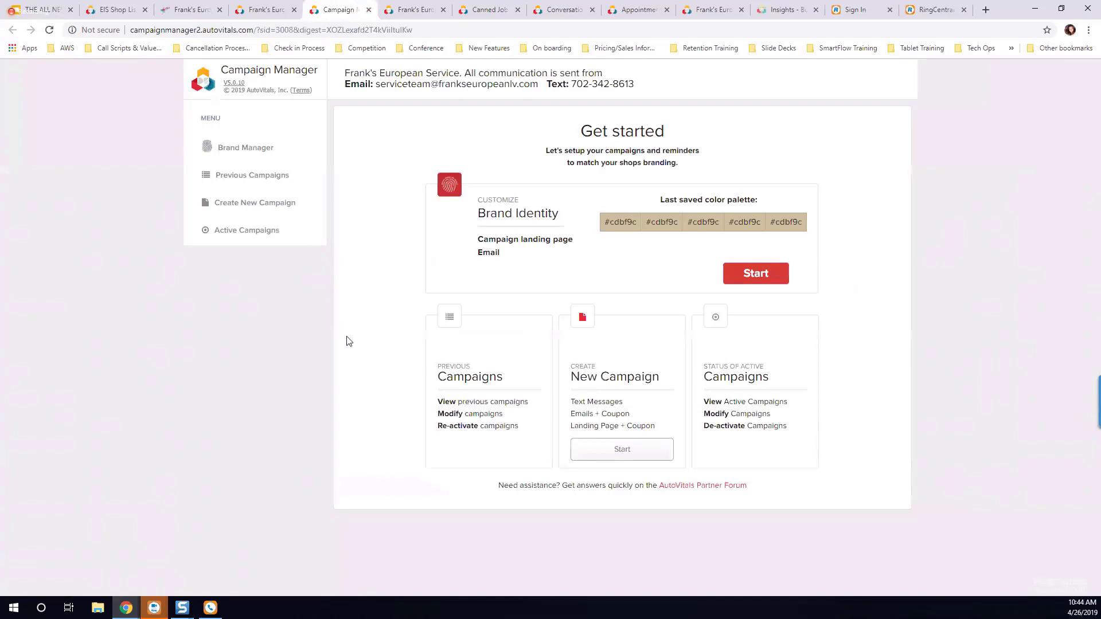
pyautogui.click(250, 149)
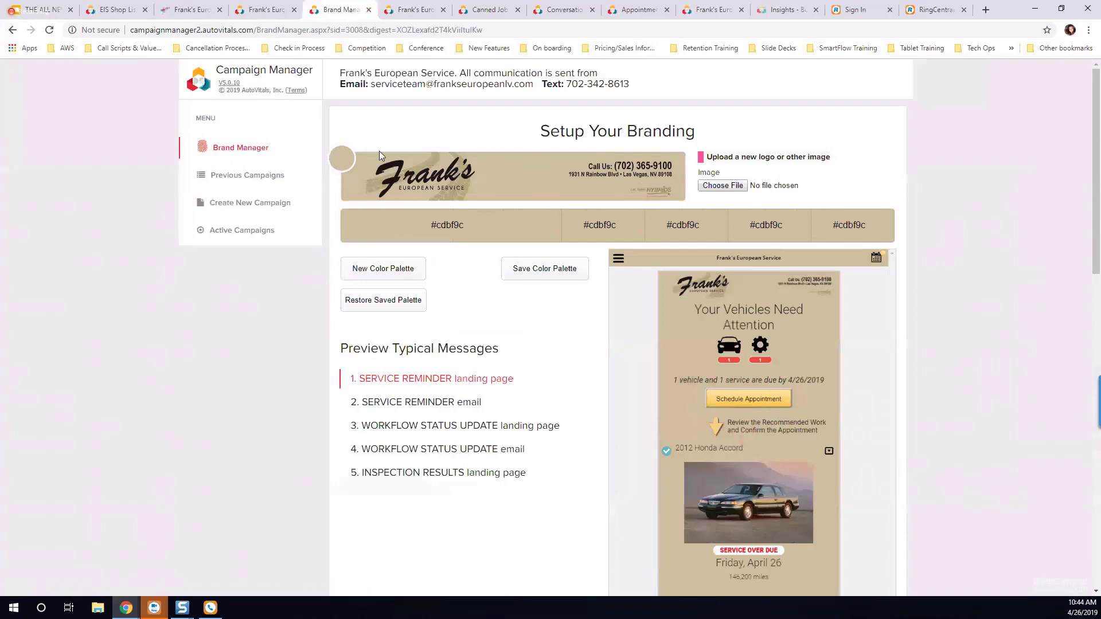
pyautogui.click(385, 274)
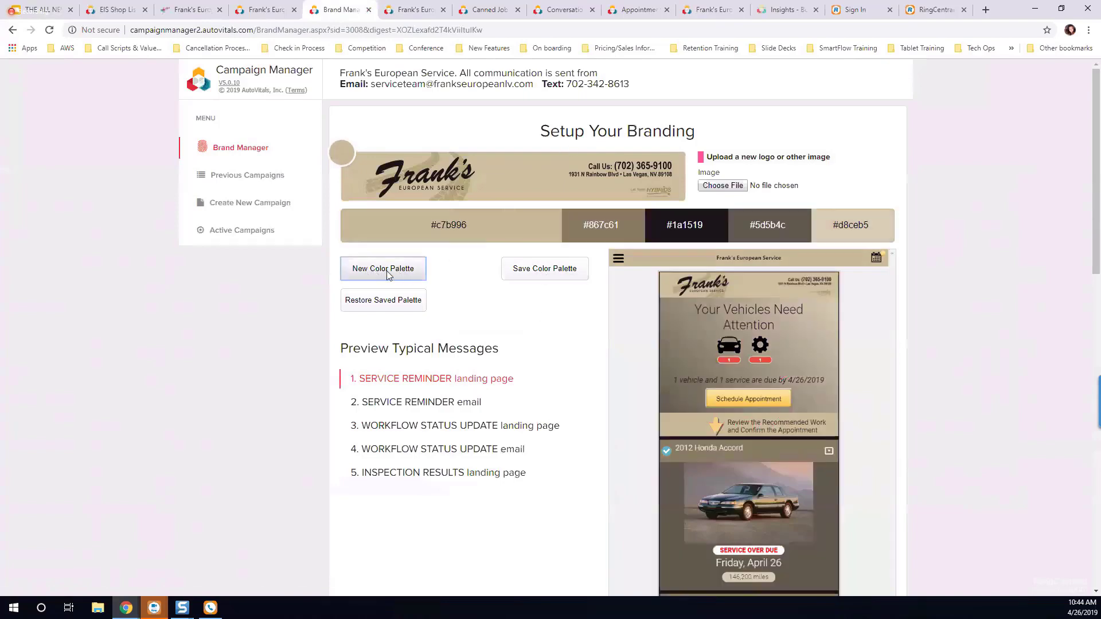
pyautogui.scroll(-2, 730, 164)
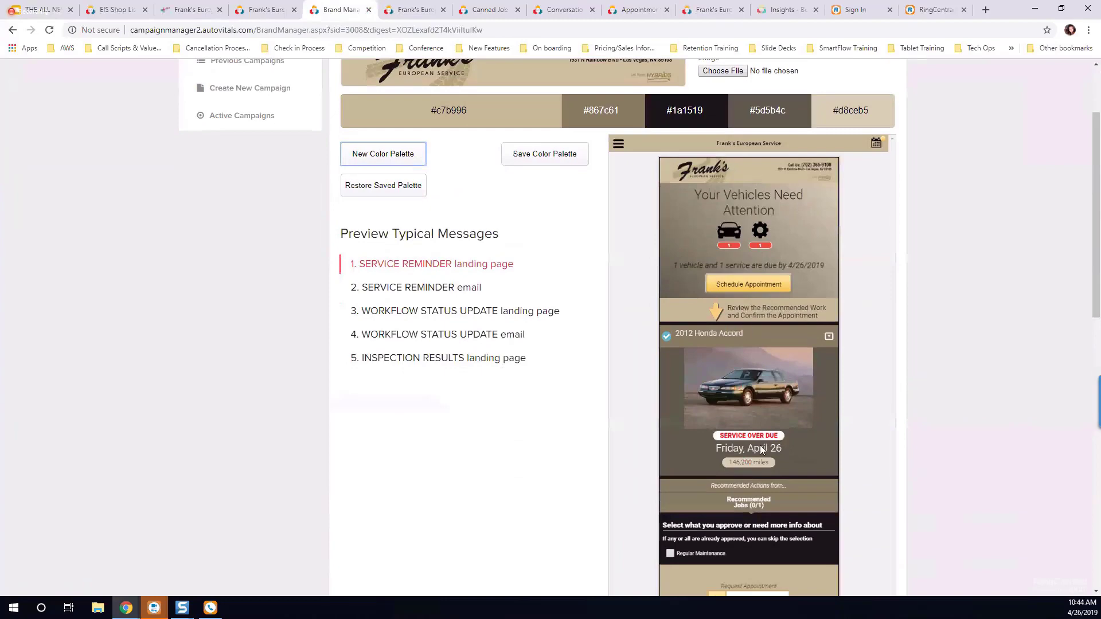
pyautogui.scroll(2, 725, 479)
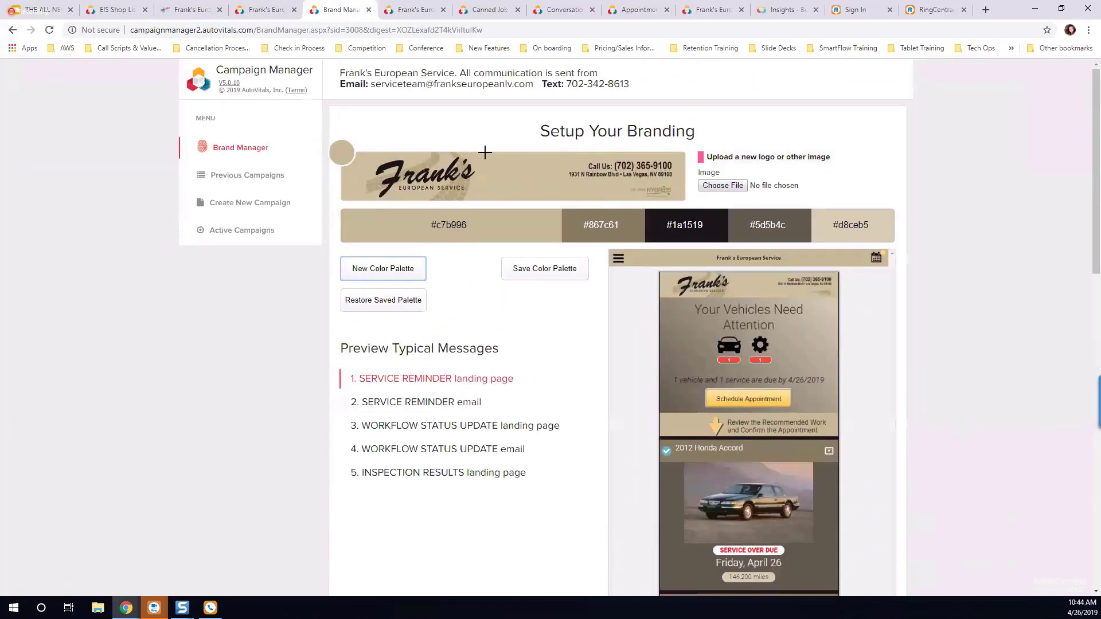
# Step: Preview the service reminder email and the workflow status update landing page in the new palette
pyautogui.scroll(-1, 595, 386)
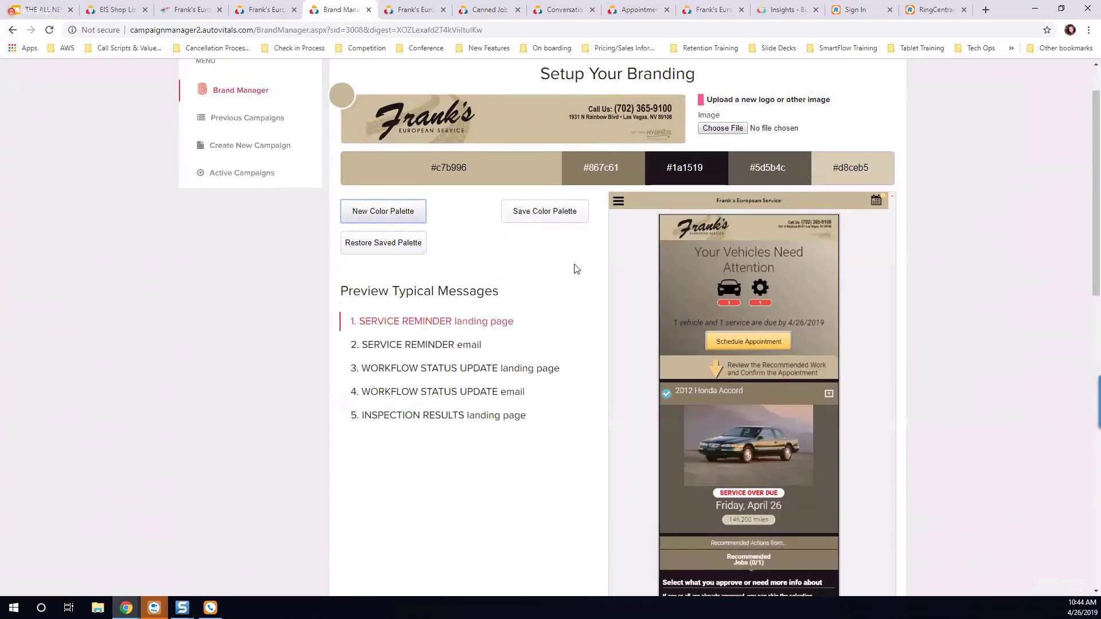
pyautogui.scroll(-1, 575, 270)
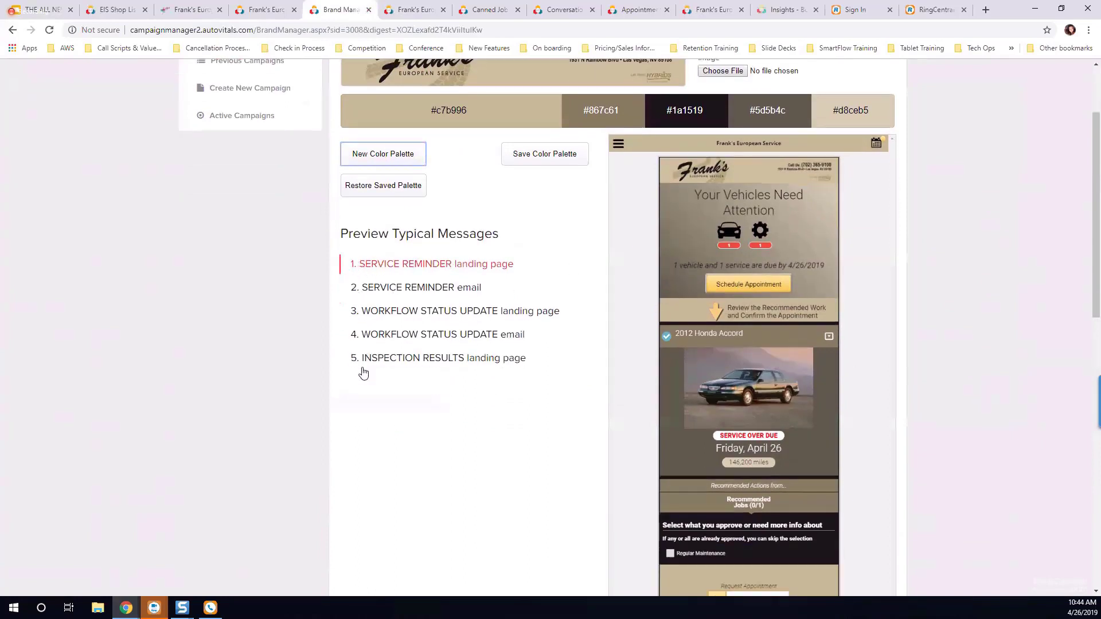
pyautogui.click(430, 288)
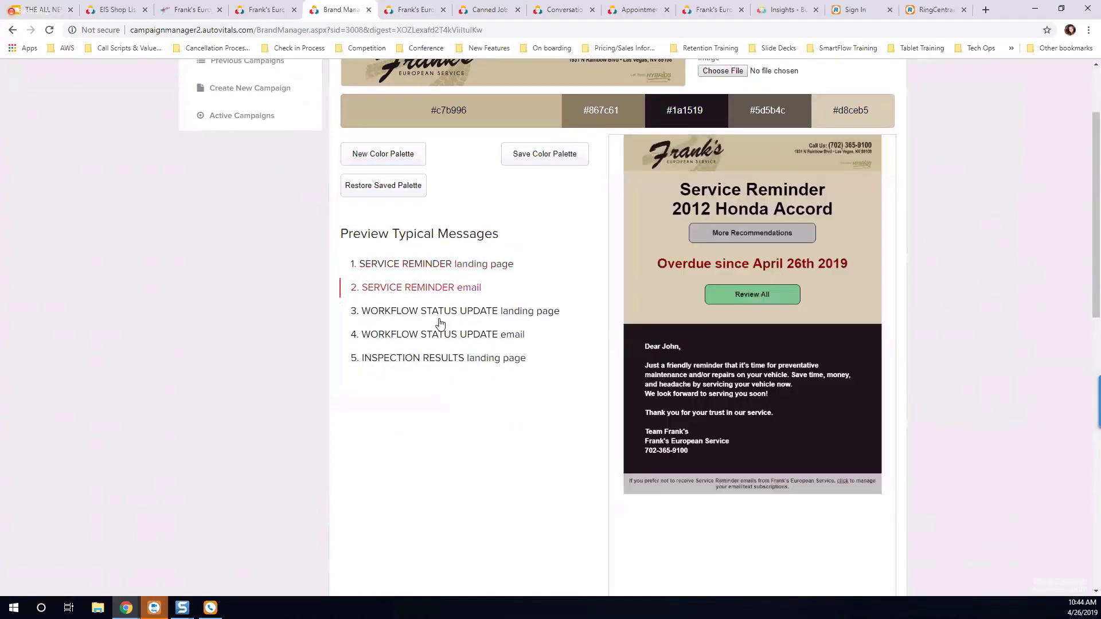
pyautogui.click(440, 323)
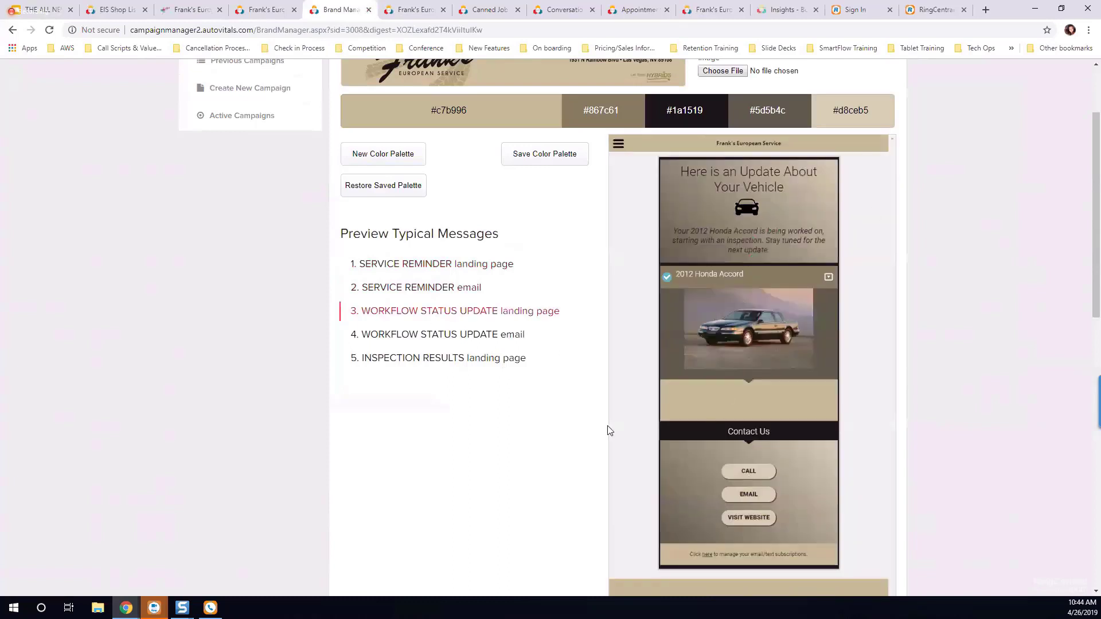
pyautogui.scroll(1, 609, 427)
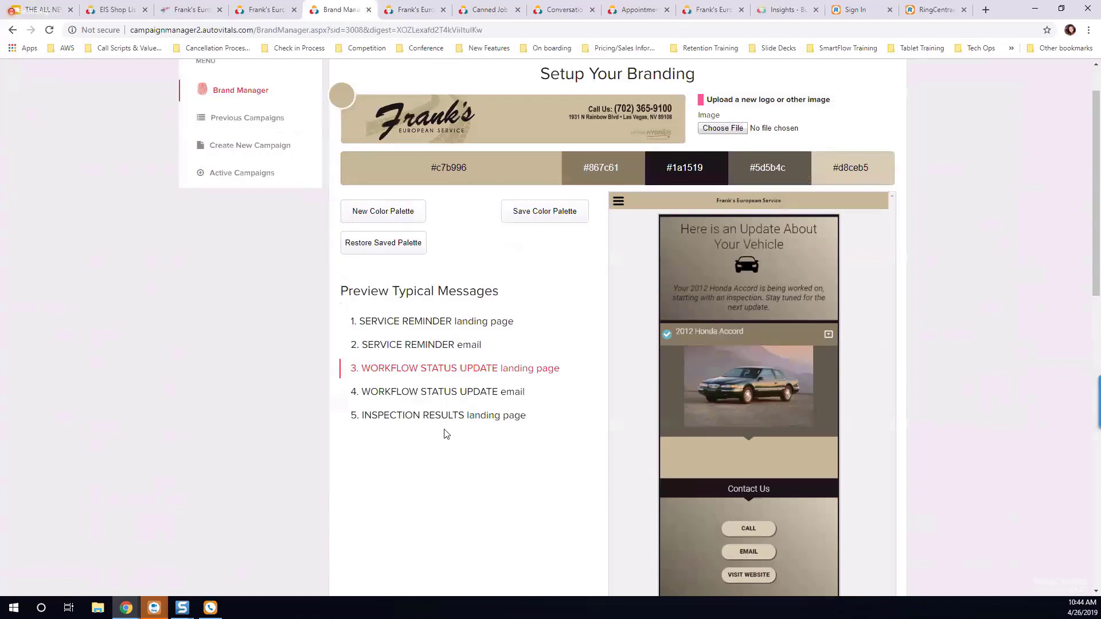
pyautogui.scroll(1, 461, 467)
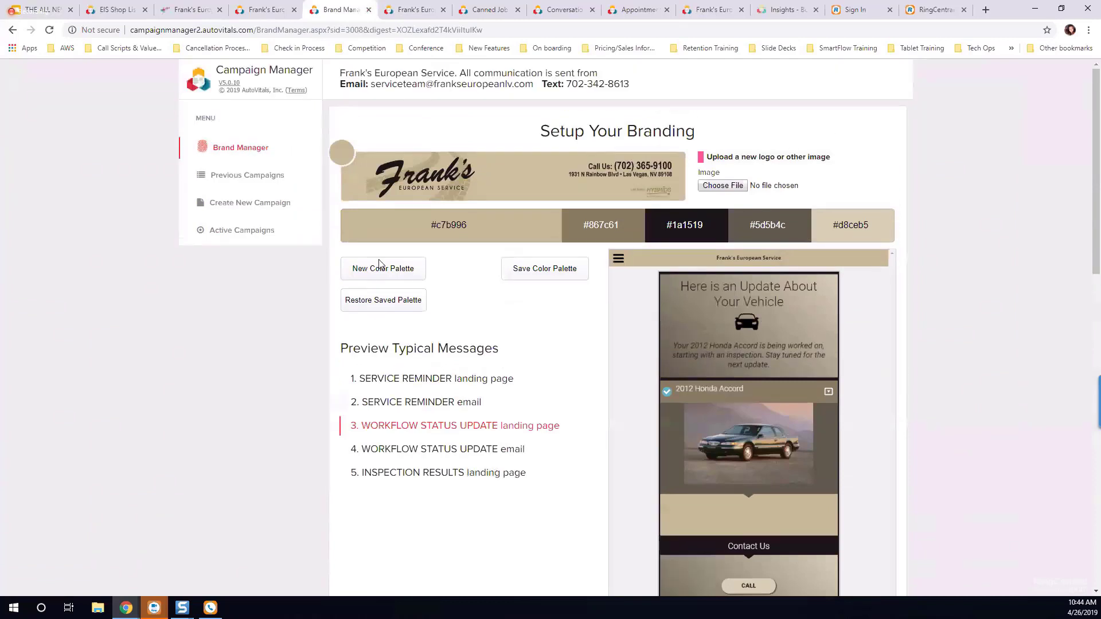
# Step: Start a new campaign based on the Lost Customer Campaign template
pyautogui.click(250, 203)
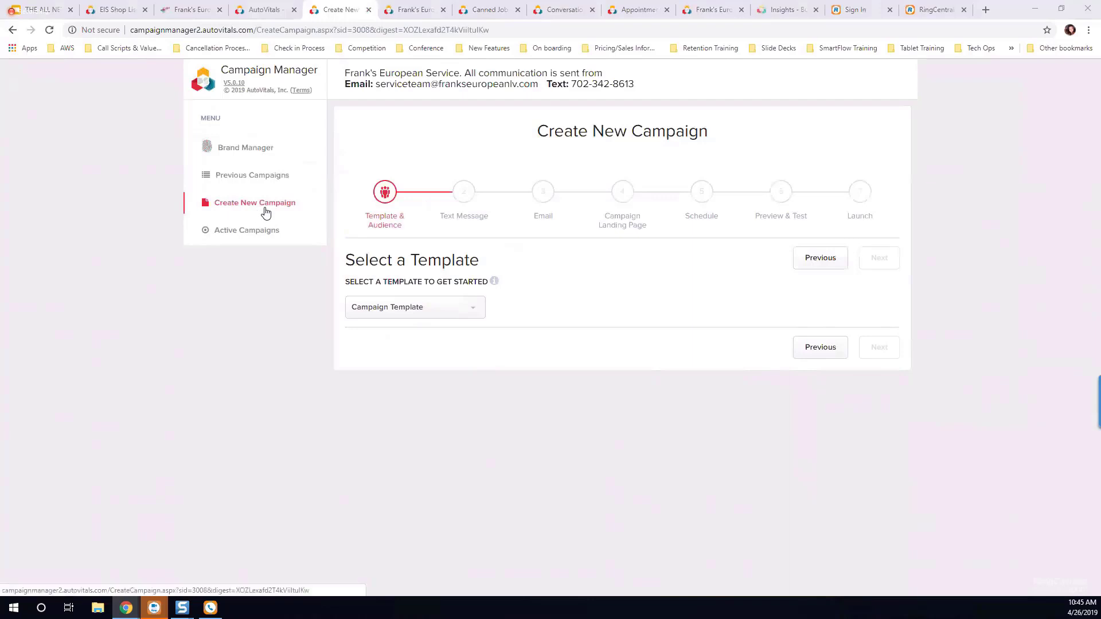
pyautogui.click(476, 311)
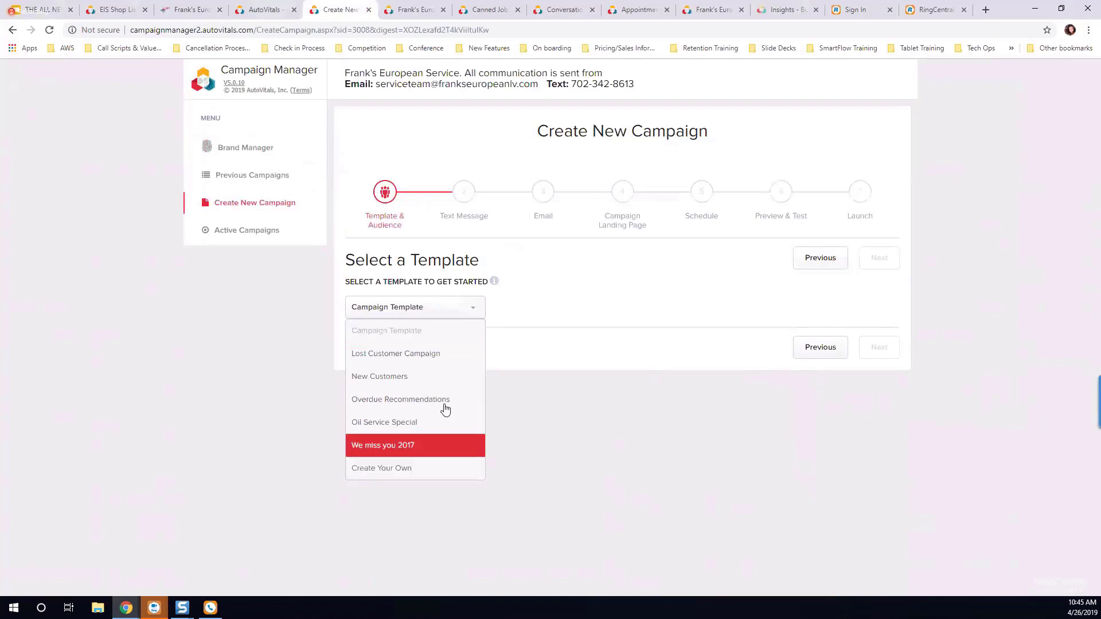
pyautogui.click(403, 359)
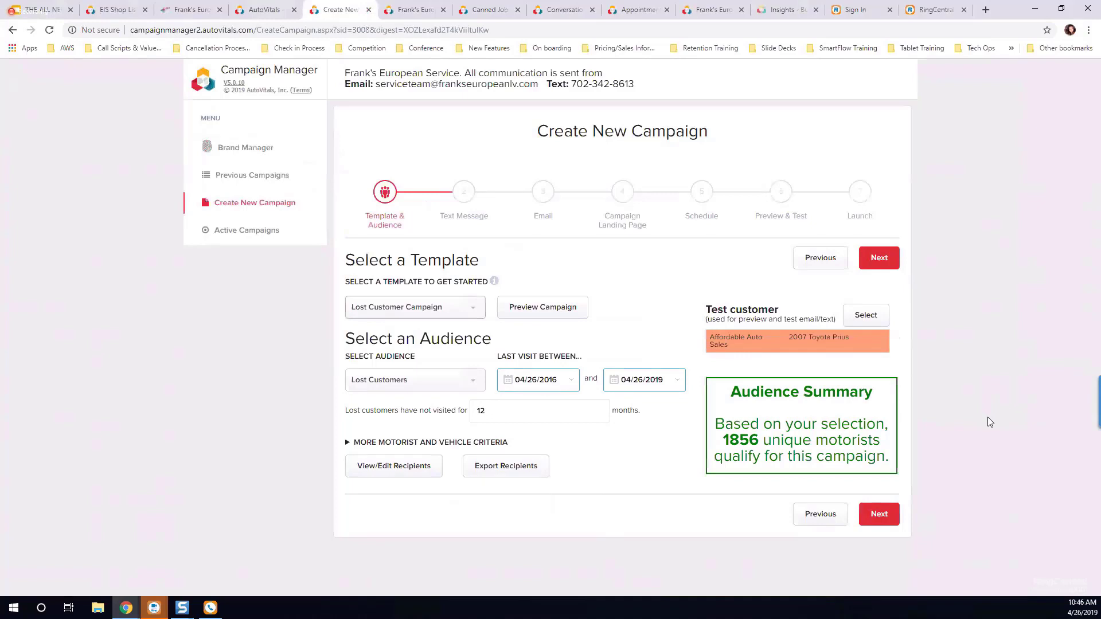
# Step: Preview the campaign's text message, email and landing page, and return to the template and audience selection
pyautogui.click(554, 313)
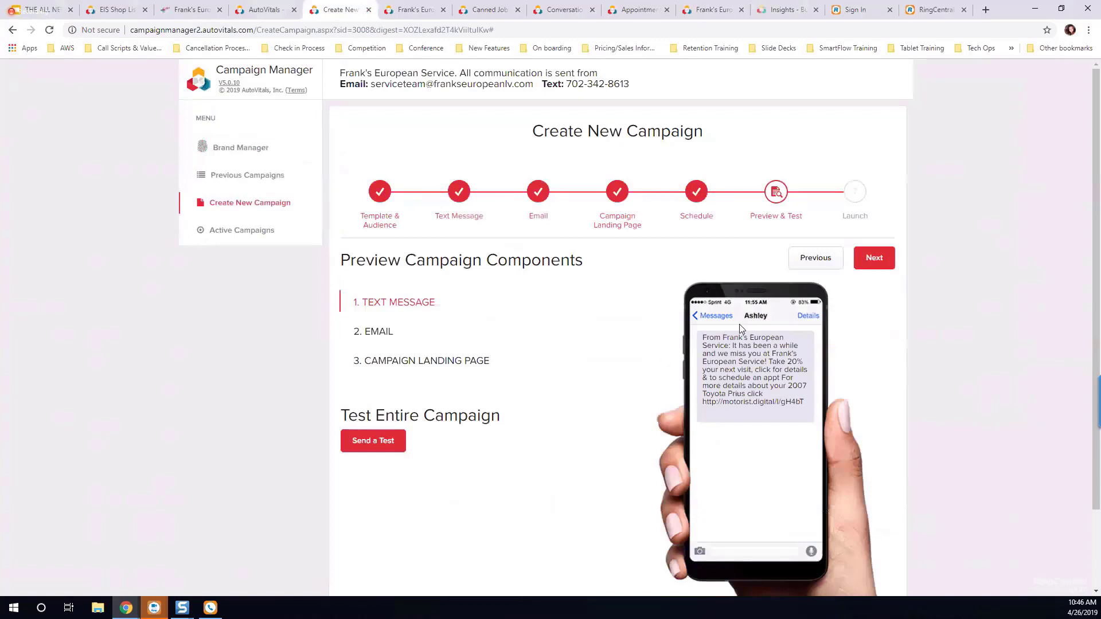
pyautogui.click(380, 332)
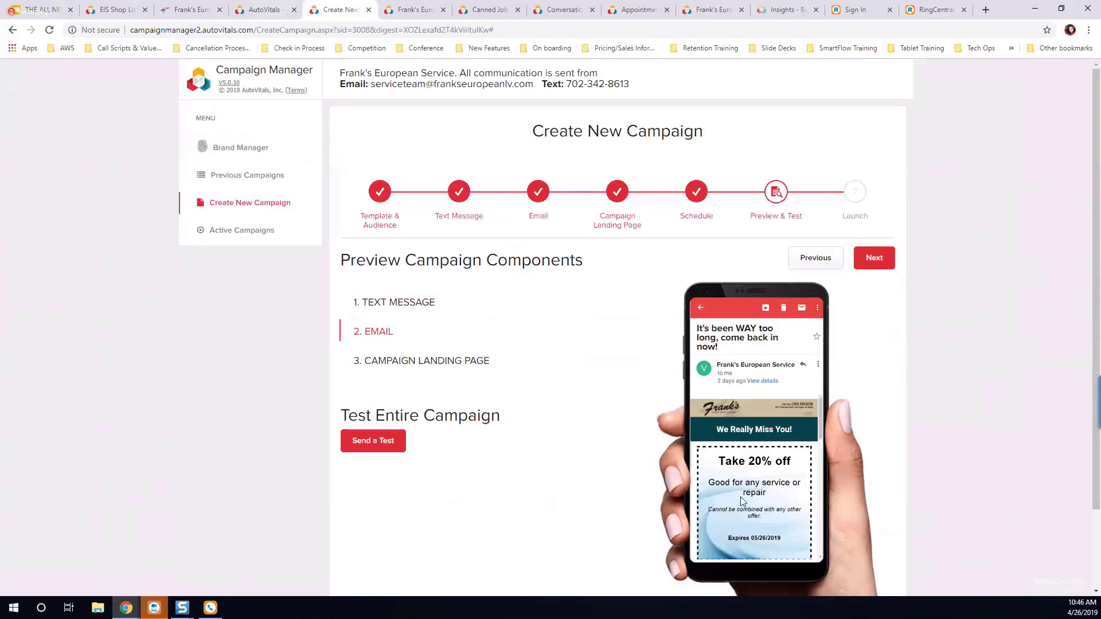
pyautogui.click(433, 363)
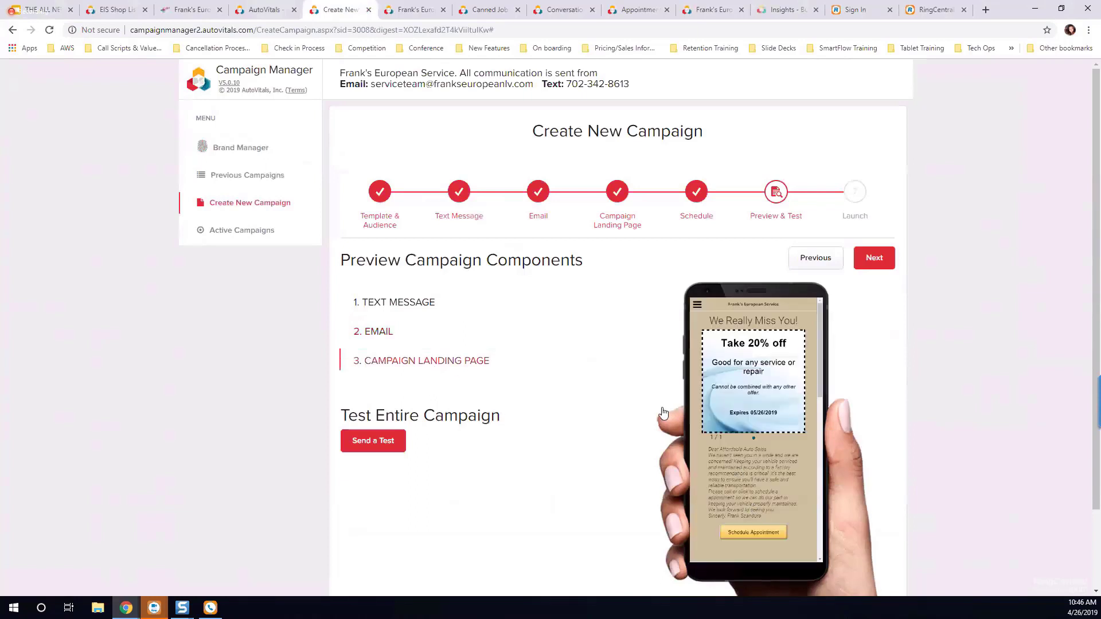
pyautogui.click(393, 304)
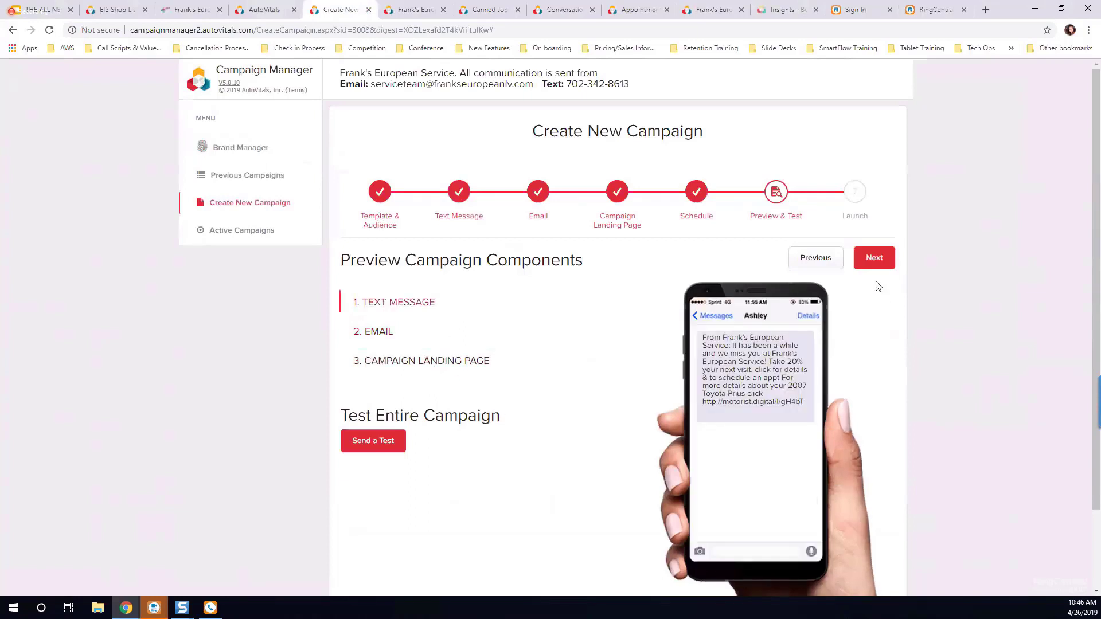
pyautogui.click(380, 195)
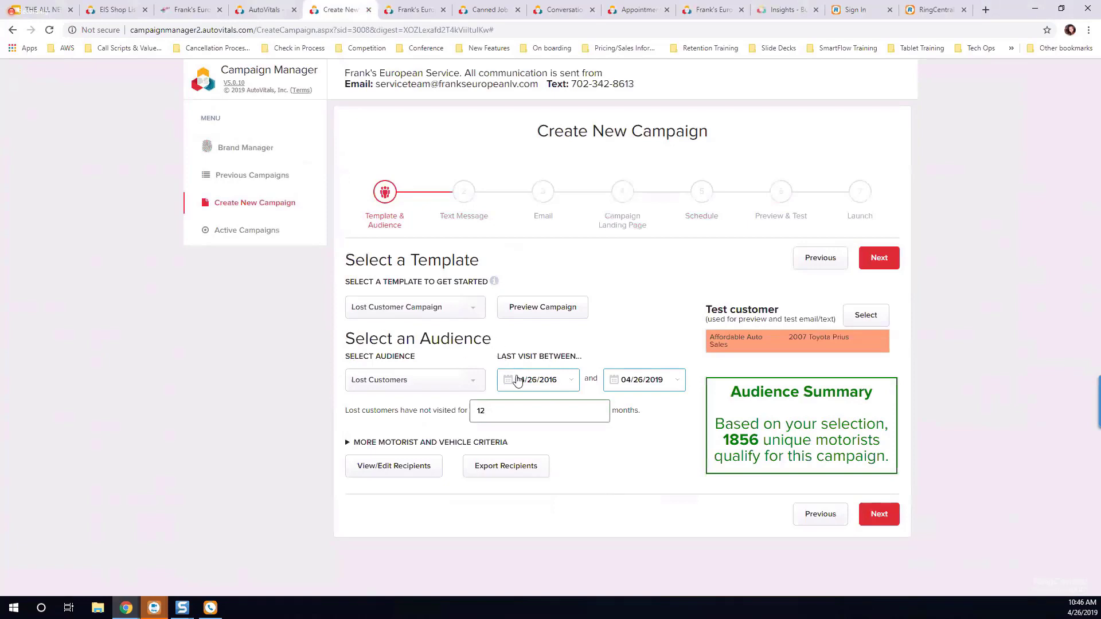
# Step: Check the start date of the last-visit range without changing it, and set the lost customers' time without a visit to 6 months
pyautogui.click(554, 385)
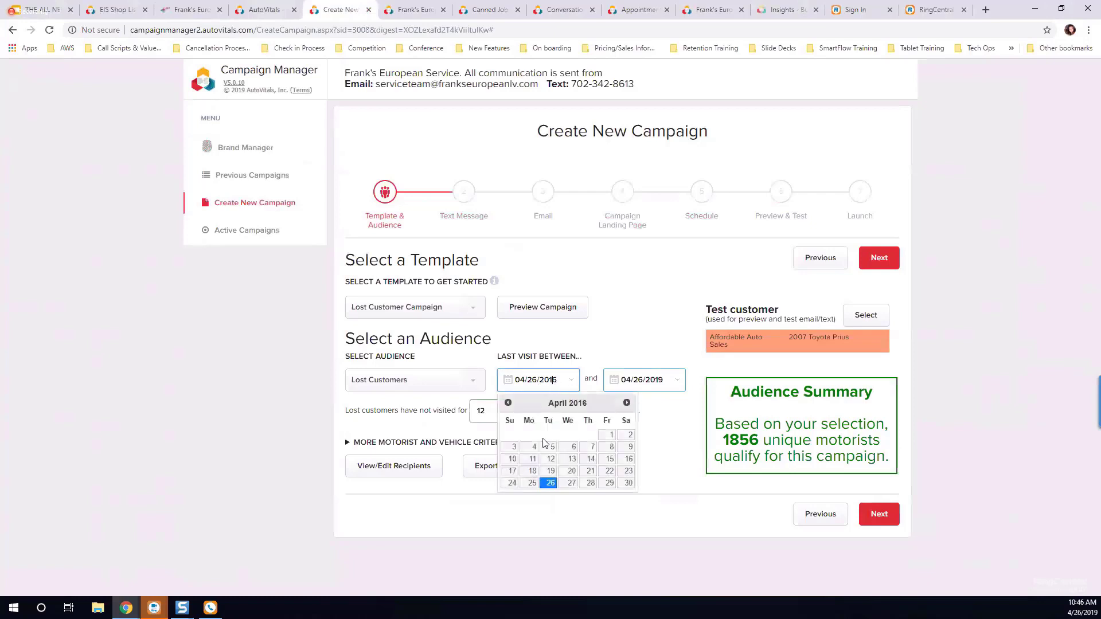
pyautogui.click(664, 430)
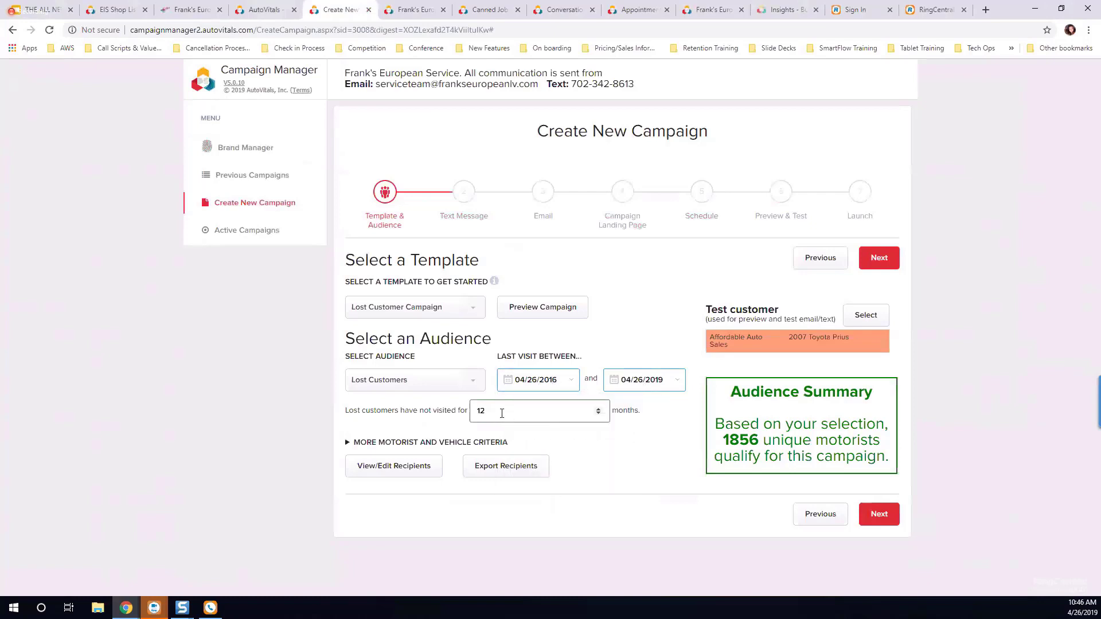
pyautogui.moveTo(500, 413); pyautogui.dragTo(421, 423)
pyautogui.write('6')
pyautogui.click(635, 469)
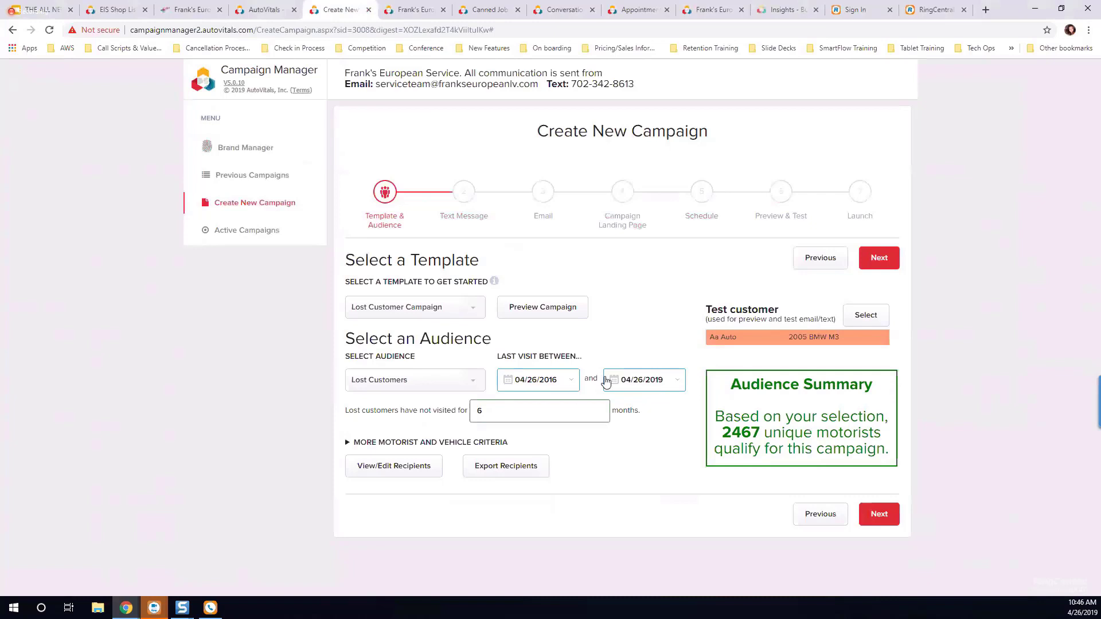
# Step: Keep Lost Customers as the audience after viewing the other options, and require a minimum average spend per visit of 200
pyautogui.click(479, 385)
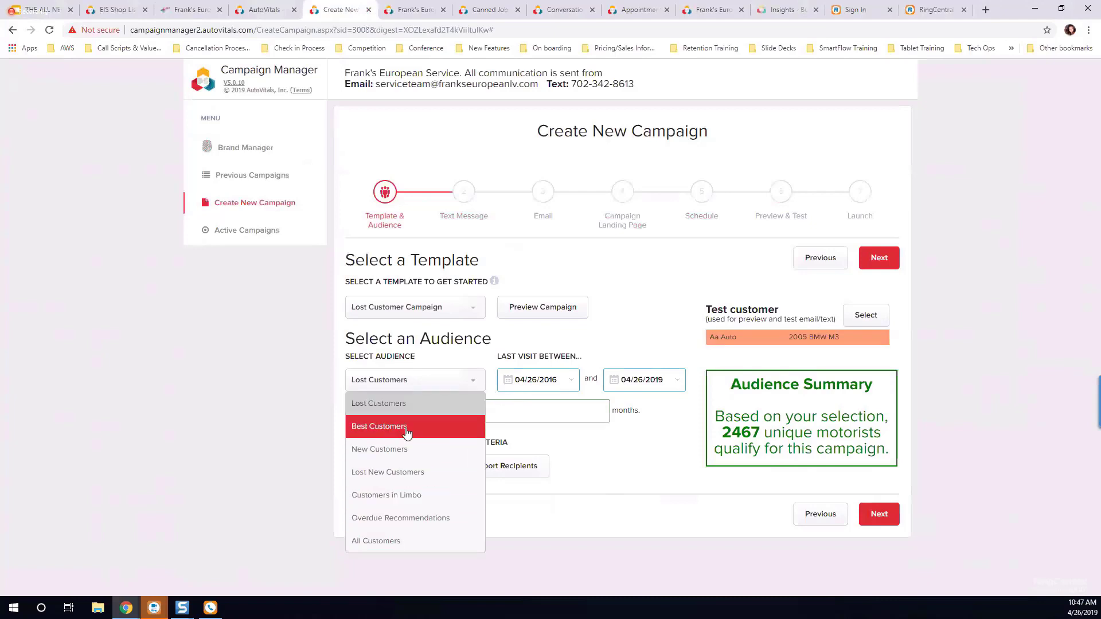
pyautogui.click(605, 443)
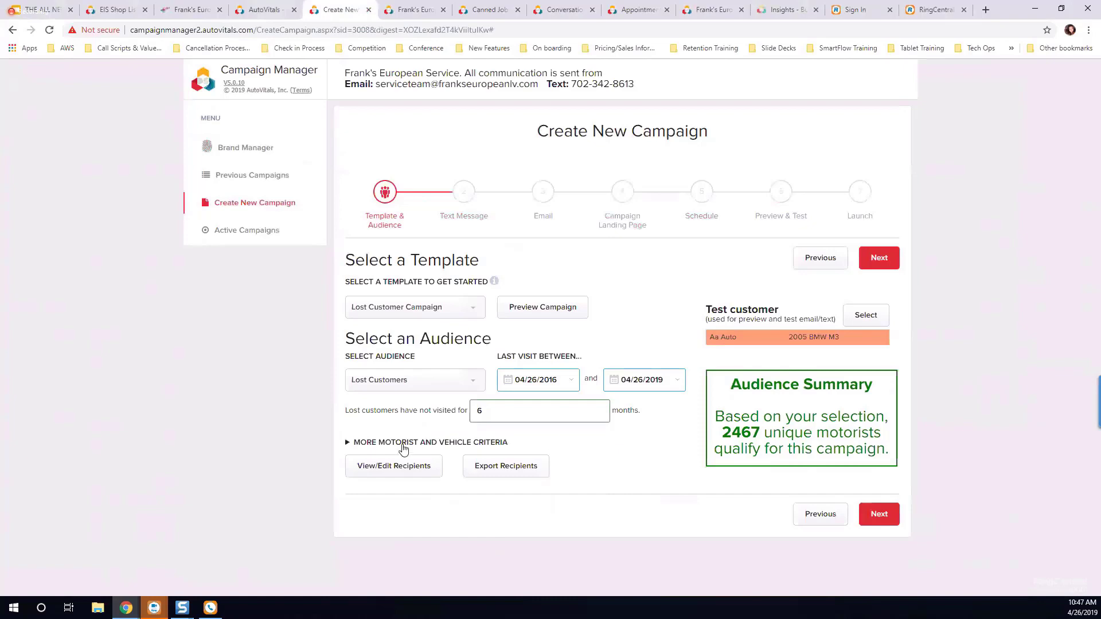
pyautogui.click(448, 443)
pyautogui.scroll(-3, 612, 444)
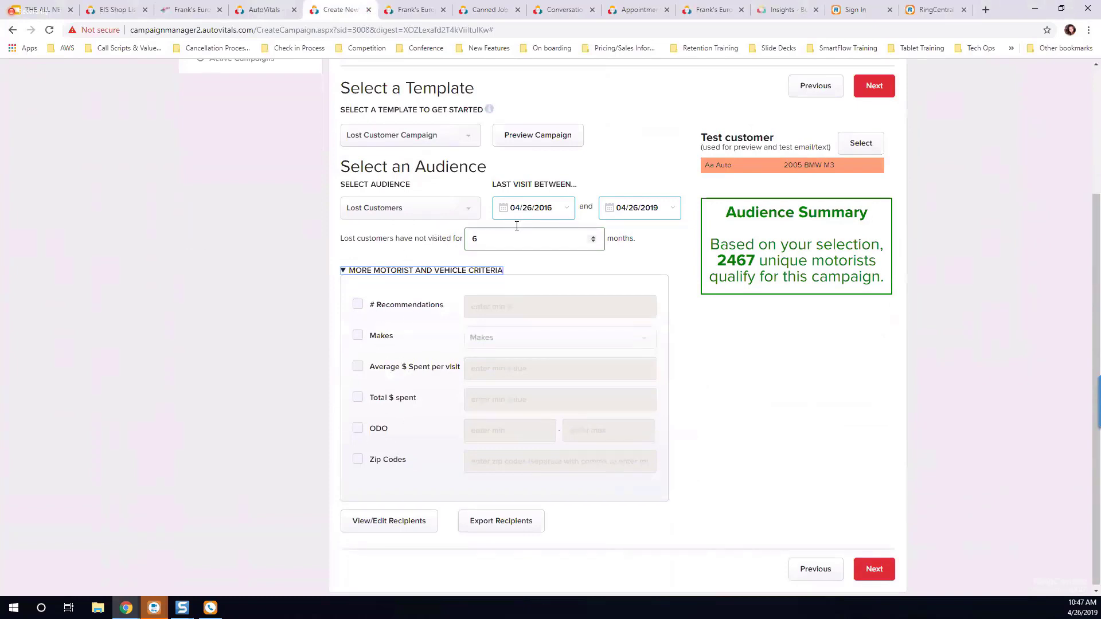
pyautogui.click(358, 366)
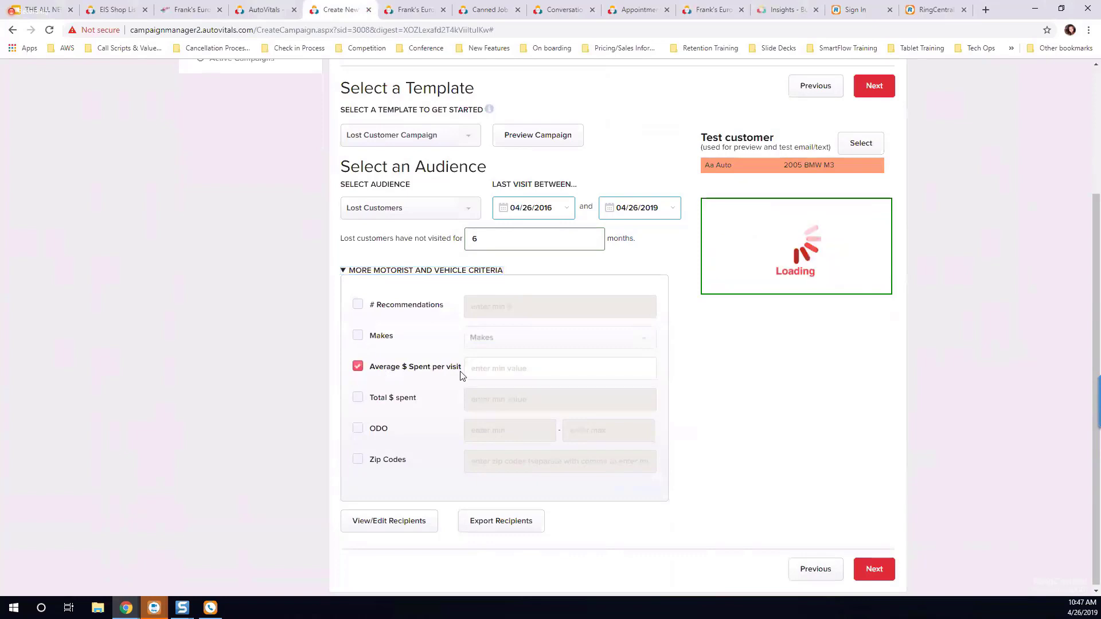
pyautogui.click(475, 362)
pyautogui.write('200')
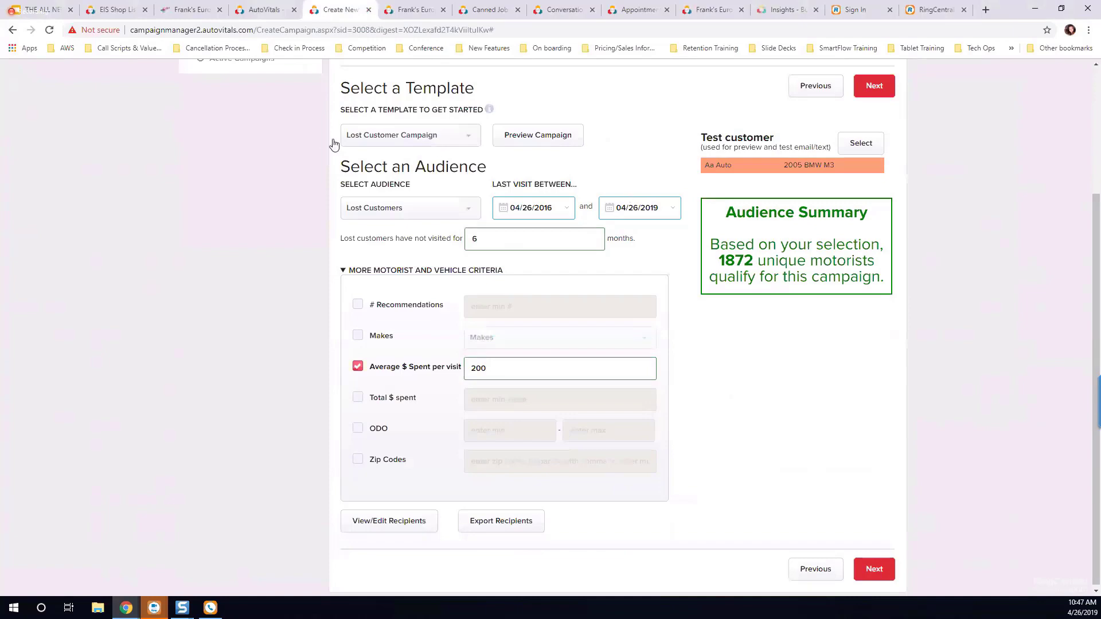
# Step: Try excluding the 2007 Toyota Prius and all Team Ford vehicles from the recipients, clear the exclusions, and close the list
pyautogui.click(389, 527)
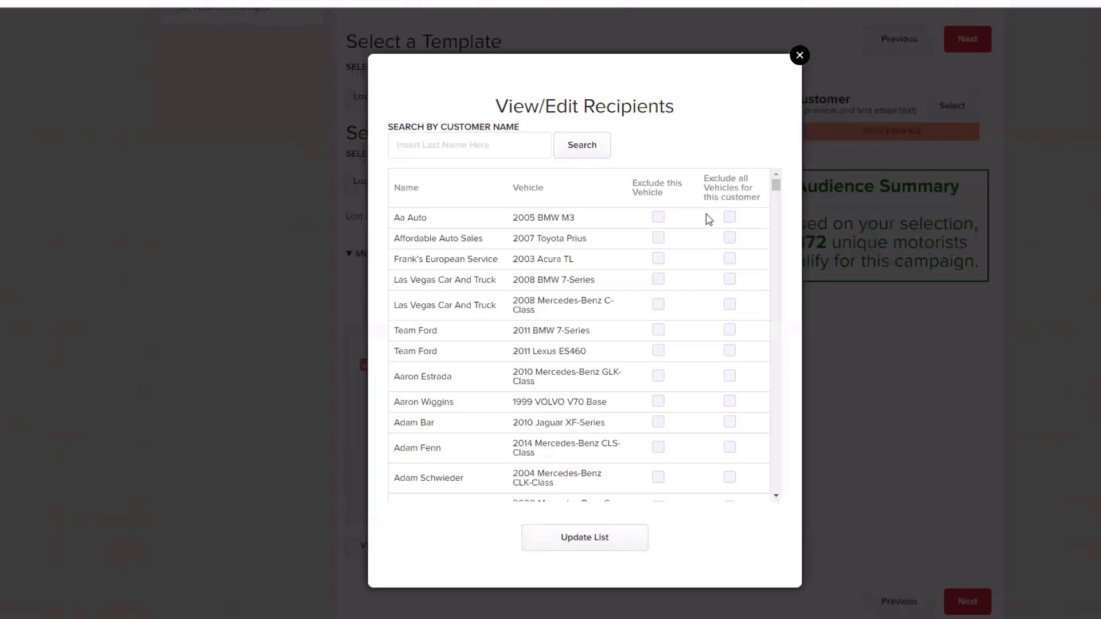
pyautogui.click(660, 239)
pyautogui.click(659, 238)
pyautogui.click(729, 350)
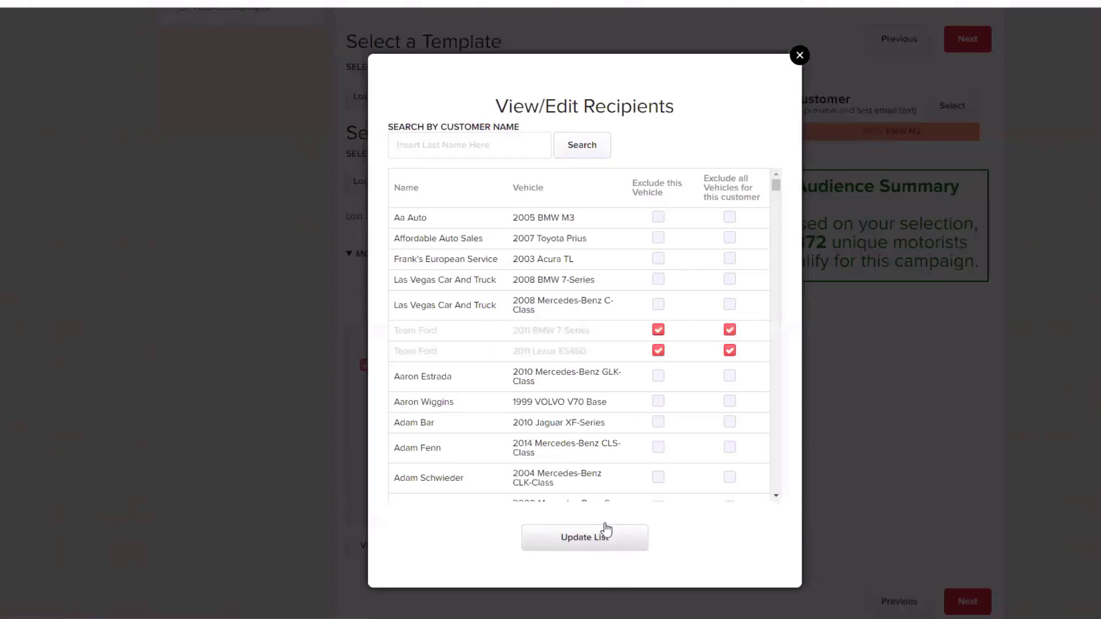
pyautogui.click(660, 350)
pyautogui.click(659, 330)
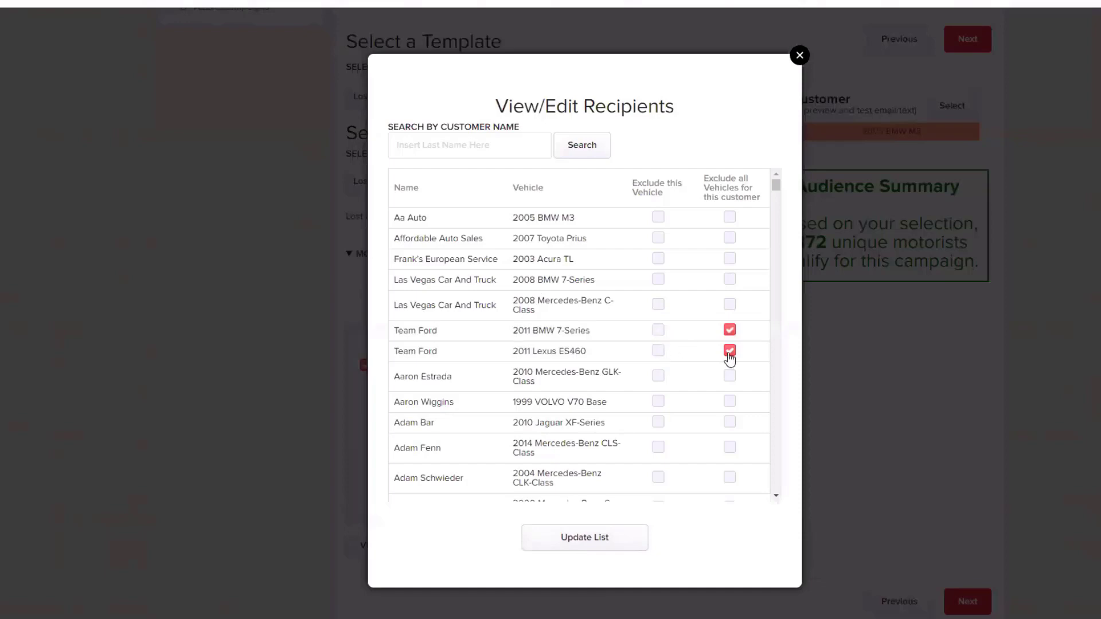
pyautogui.click(729, 350)
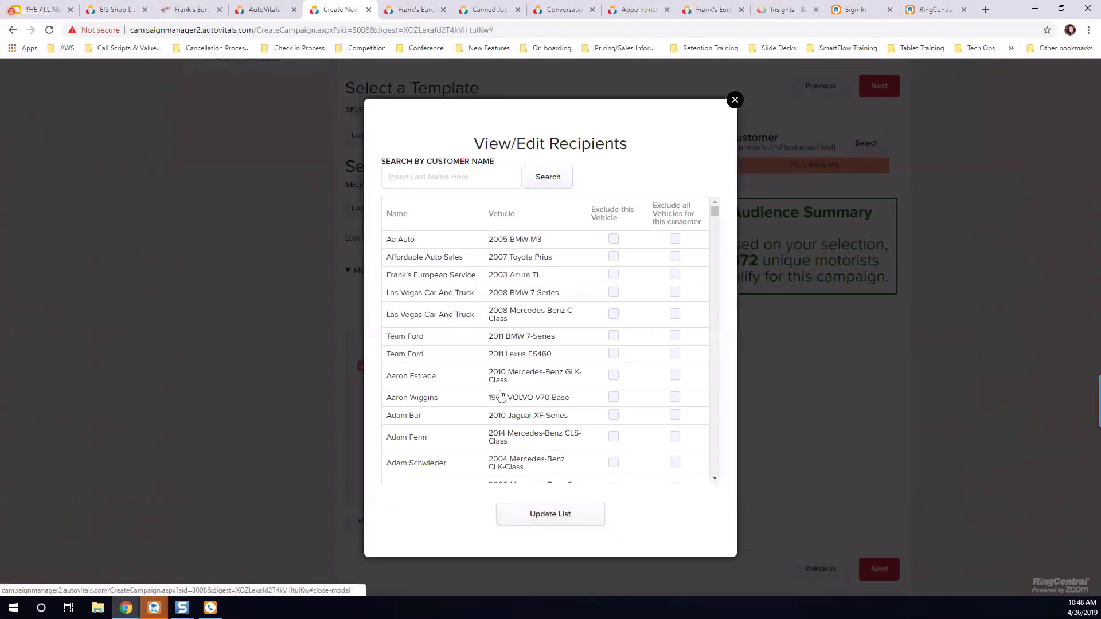
pyautogui.click(775, 72)
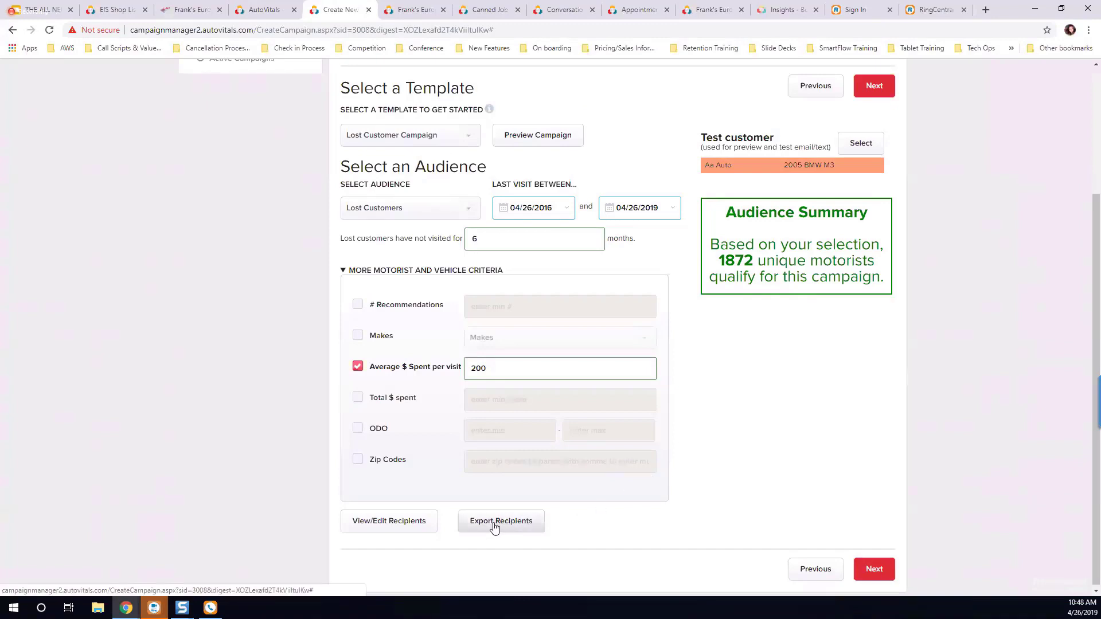
# Step: Proceed to the campaign's text message and replace the 20% discount with "$20 OFF"
pyautogui.click(875, 571)
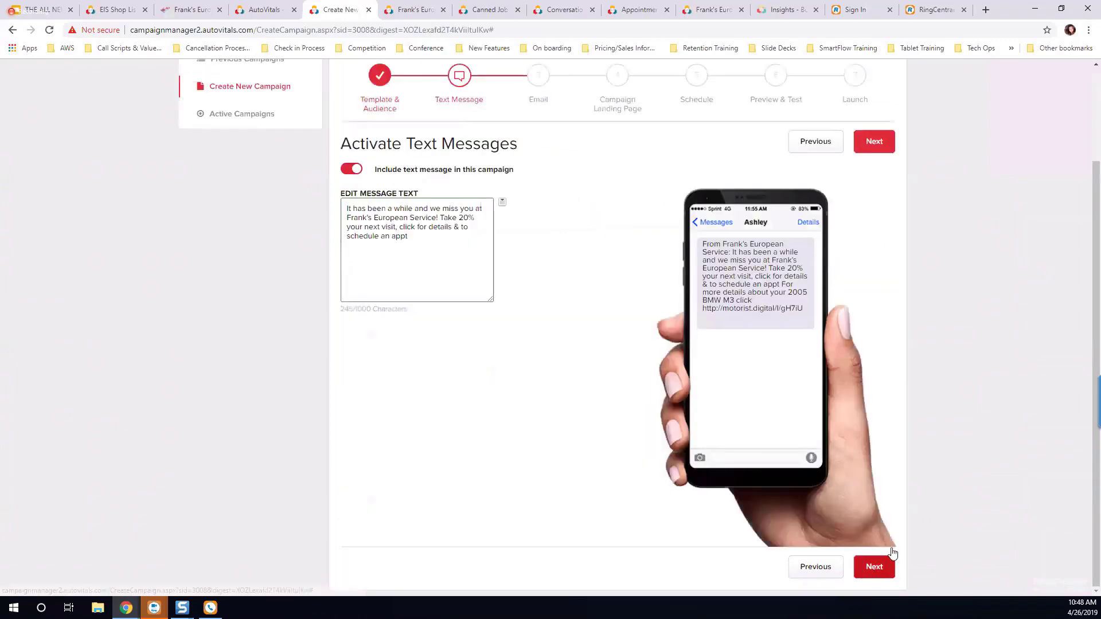
pyautogui.scroll(1, 512, 282)
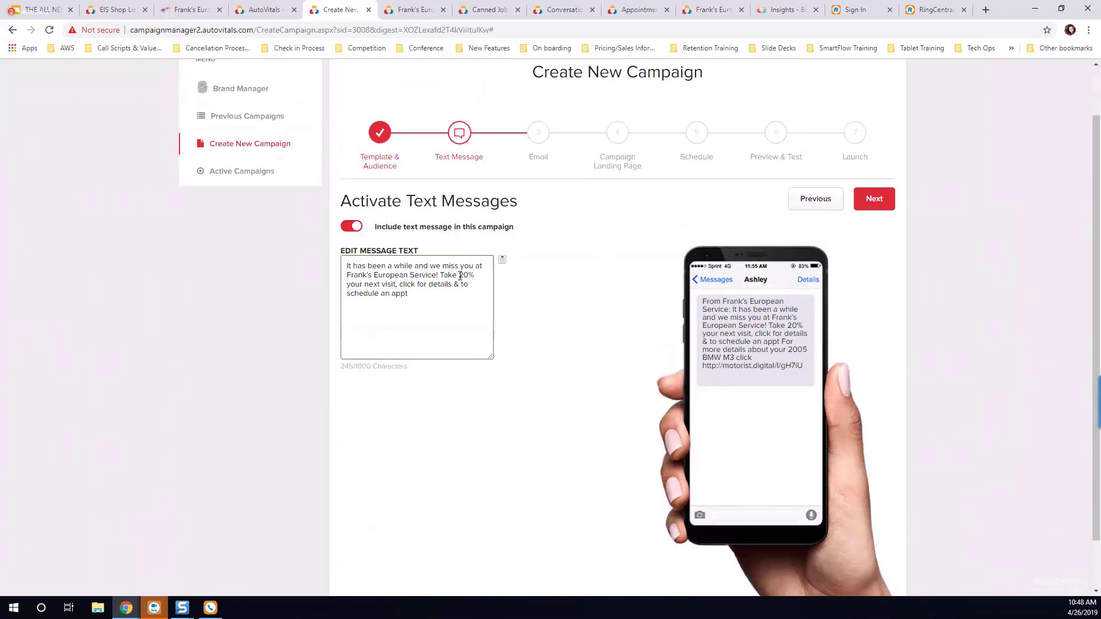
pyautogui.moveTo(460, 276); pyautogui.dragTo(477, 278)
pyautogui.write('$20 OFF')
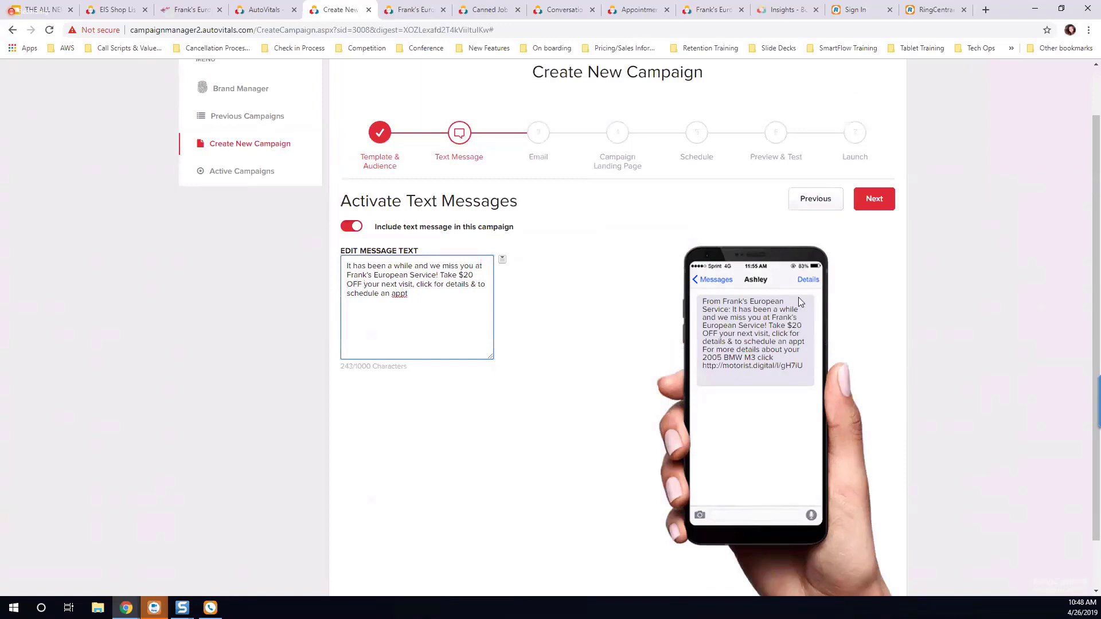
# Step: Turn the option to include a text message in the campaign off and back on
pyautogui.moveTo(789, 325); pyautogui.dragTo(805, 329)
pyautogui.click(792, 350)
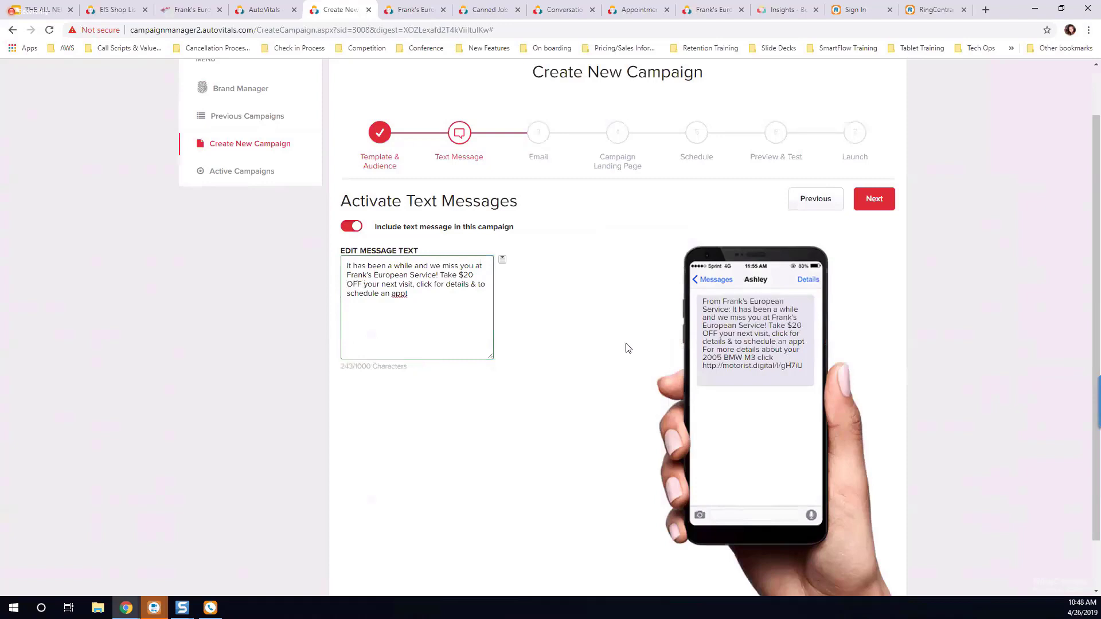
pyautogui.click(351, 228)
pyautogui.click(352, 228)
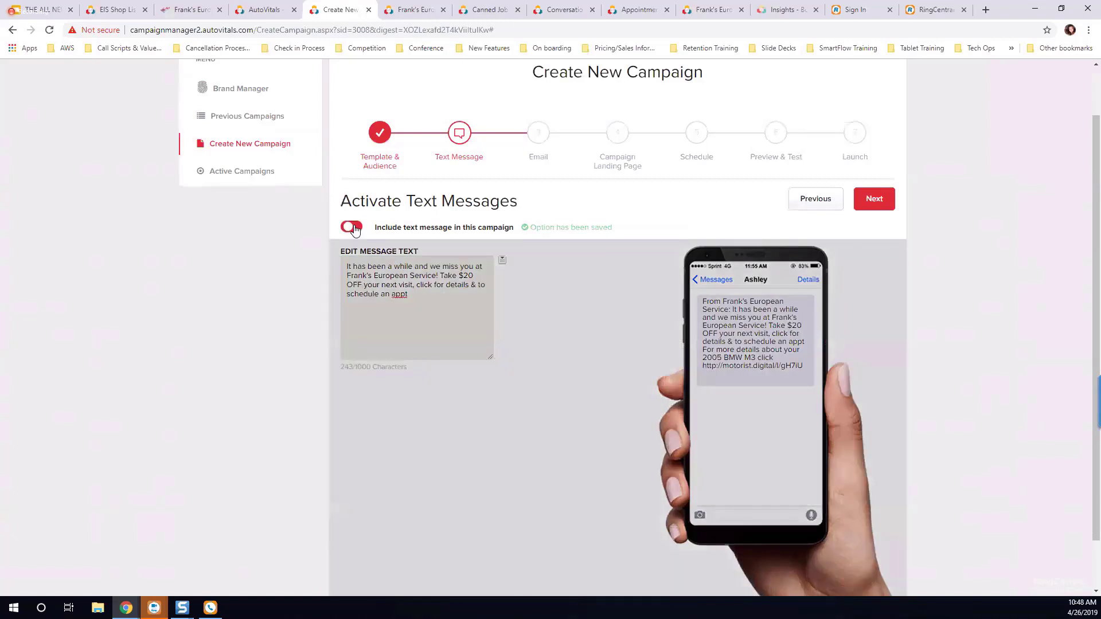
pyautogui.click(355, 229)
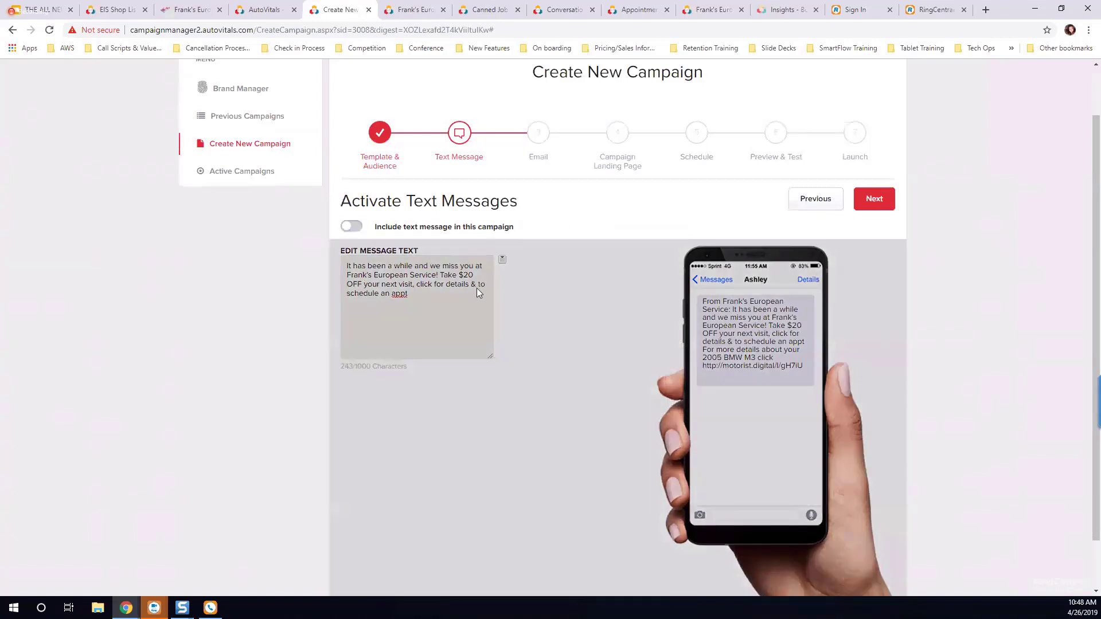
pyautogui.click(354, 228)
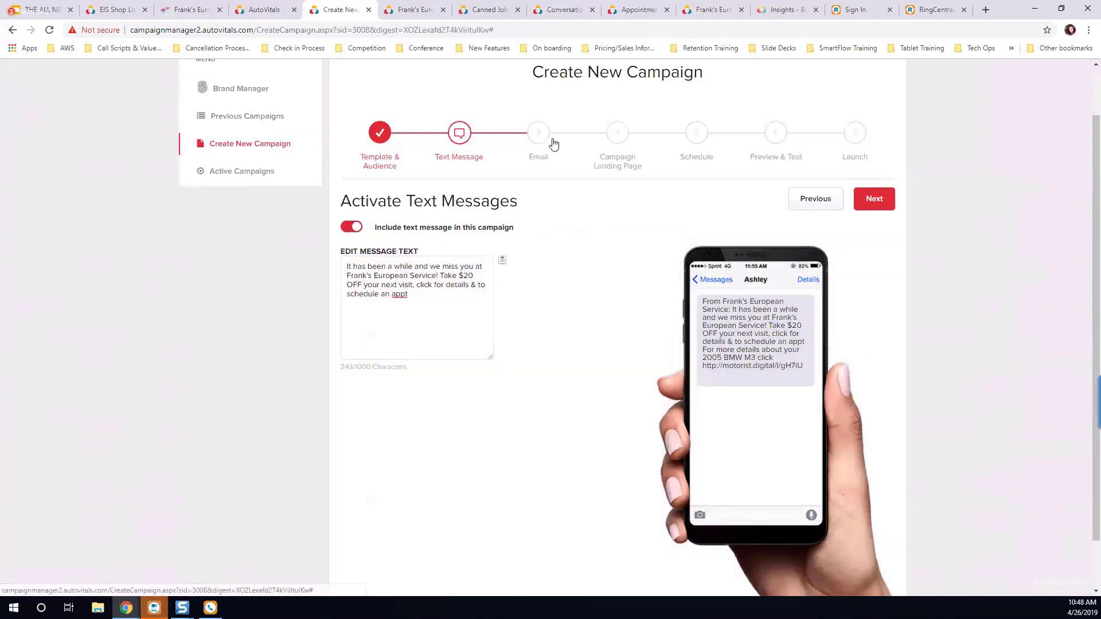
# Step: Proceed to the campaign's email and review its subject line, header, call to action, body text and coupon
pyautogui.click(883, 200)
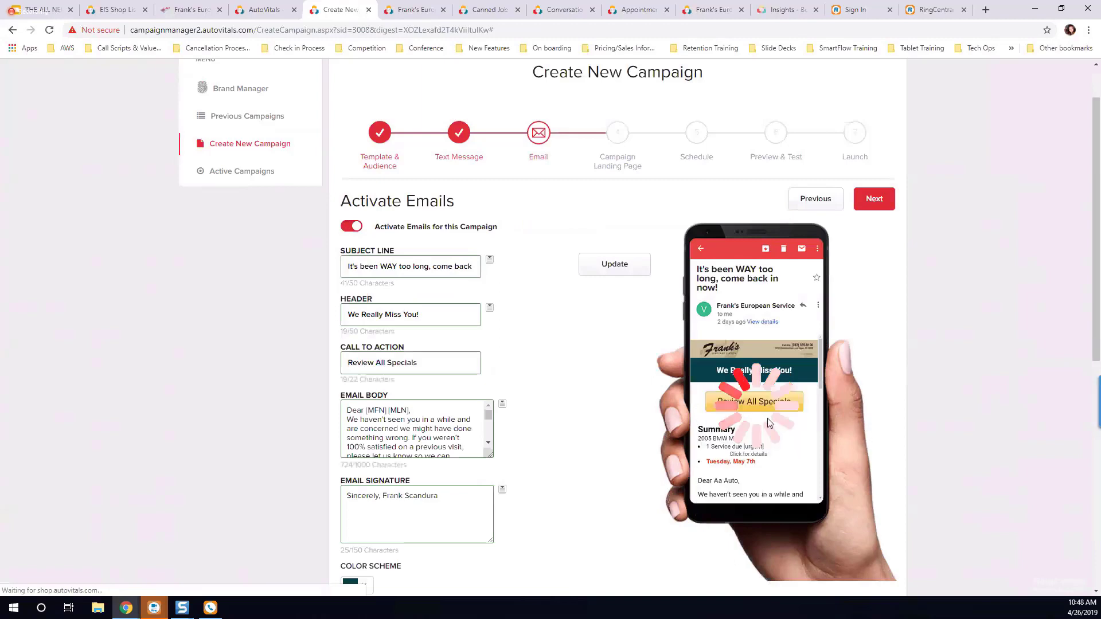
pyautogui.scroll(-2, 652, 412)
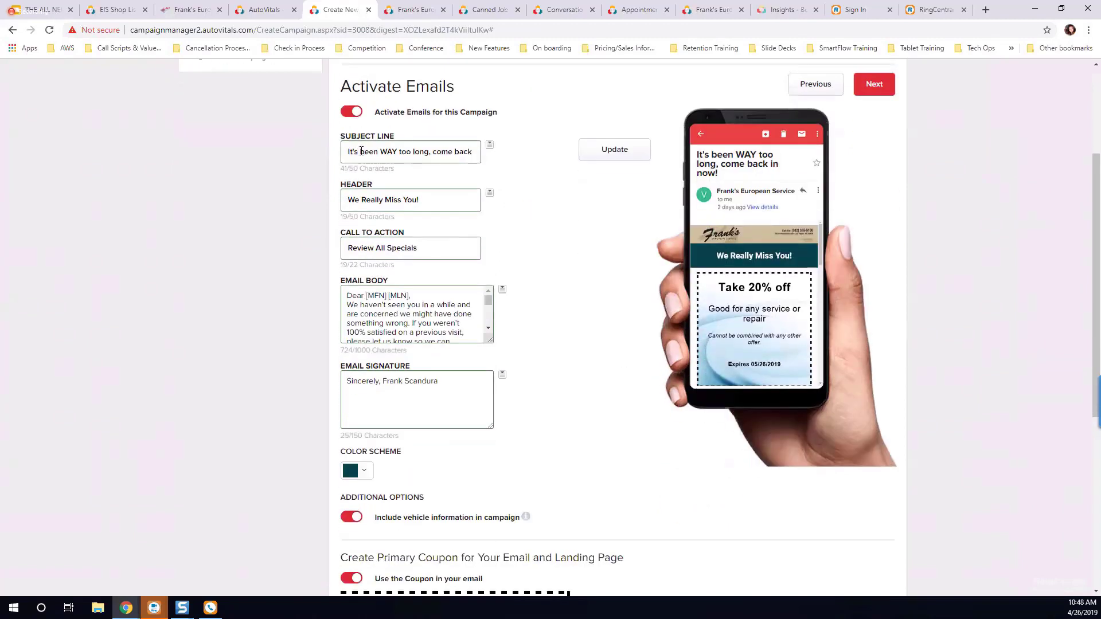
pyautogui.moveTo(361, 152); pyautogui.dragTo(421, 153)
pyautogui.moveTo(375, 200); pyautogui.dragTo(420, 200)
pyautogui.moveTo(368, 247); pyautogui.dragTo(404, 249)
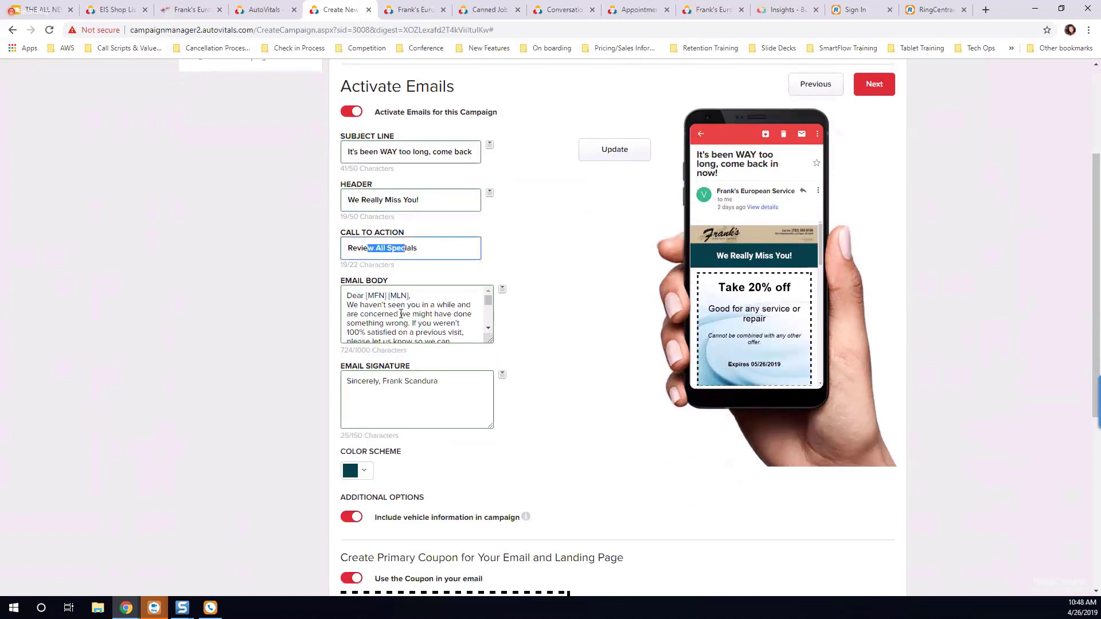
pyautogui.click(401, 314)
pyautogui.scroll(-3, 436, 312)
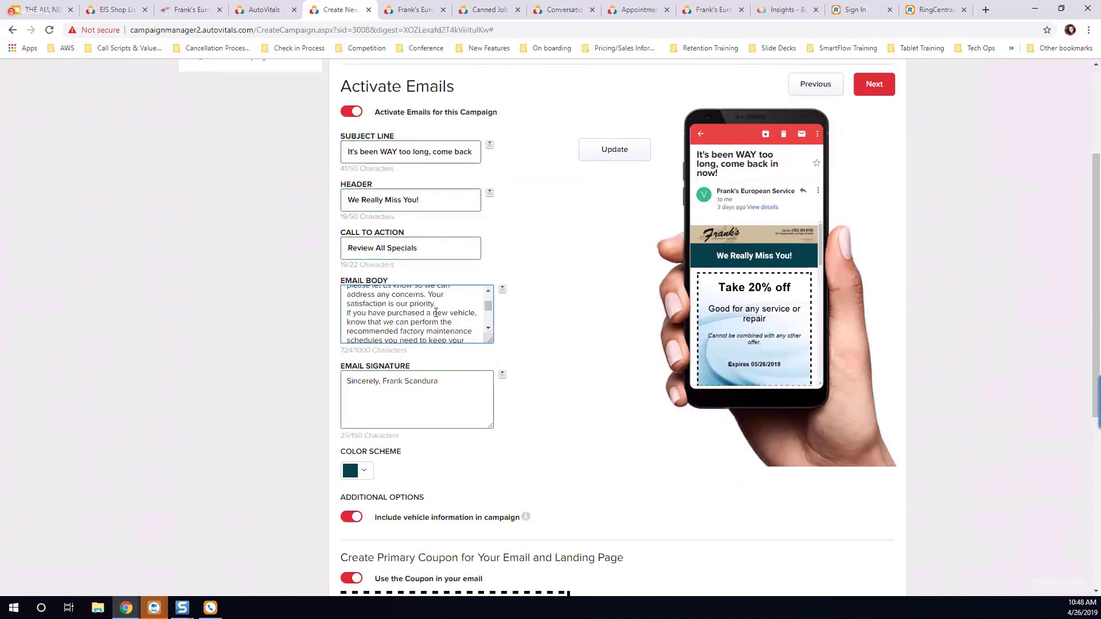
pyautogui.scroll(5, 436, 312)
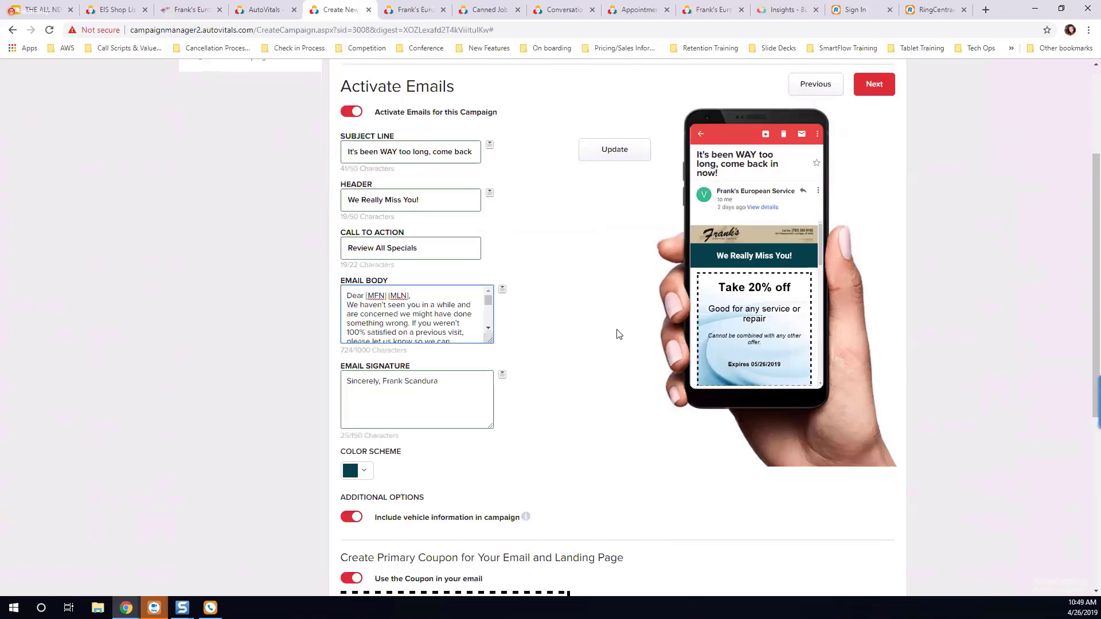
pyautogui.scroll(-4, 617, 332)
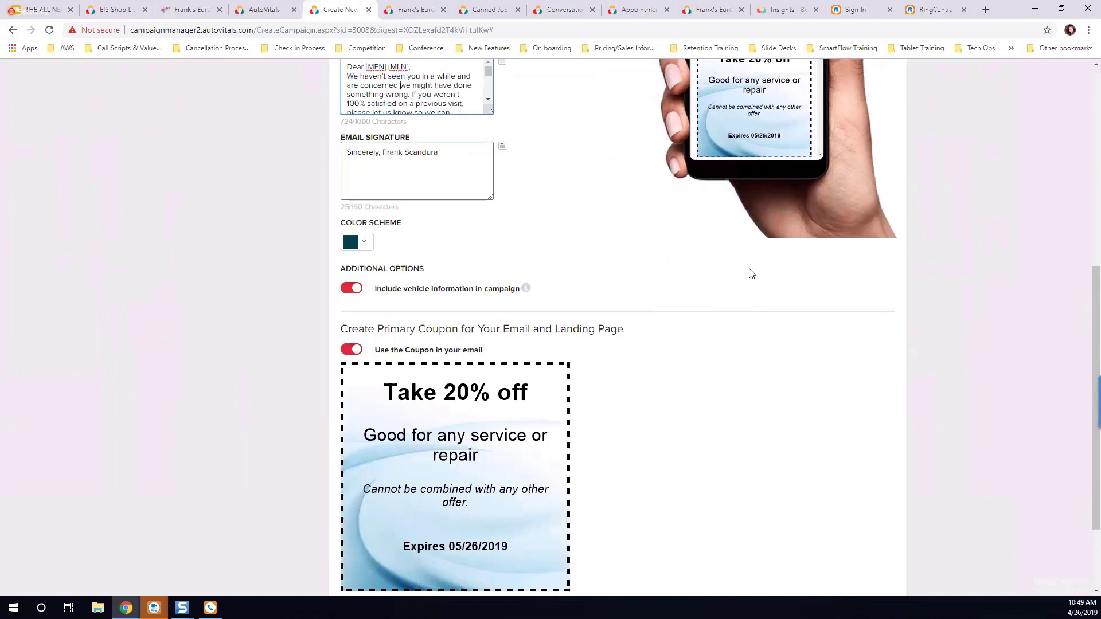
pyautogui.scroll(4, 748, 272)
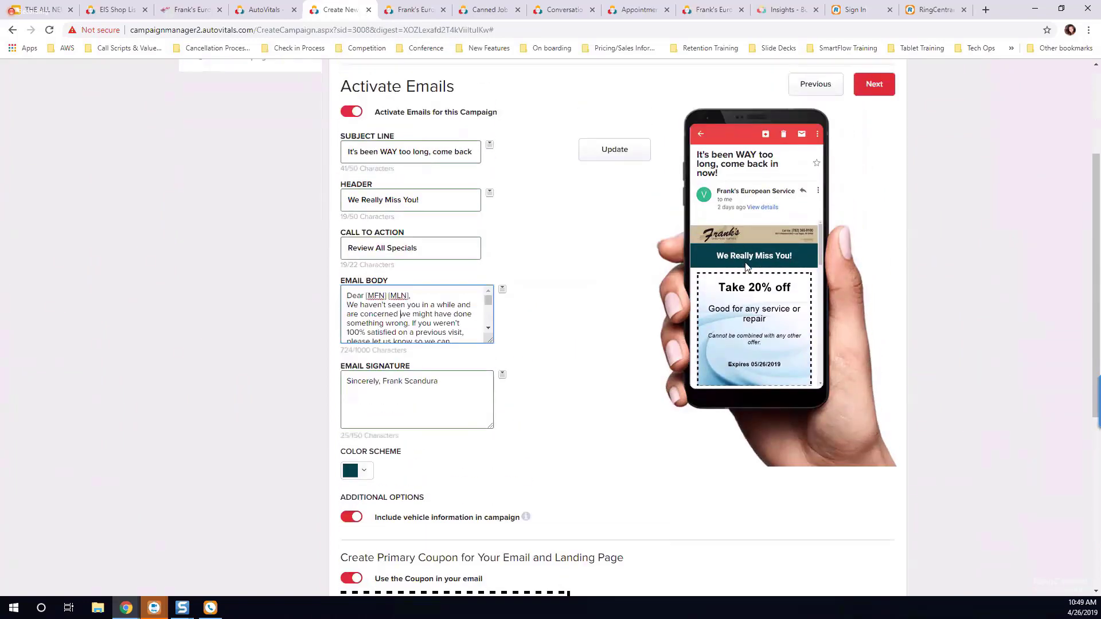
# Step: Exclude the vehicle information from the campaign email and check the email preview
pyautogui.scroll(-3, 746, 266)
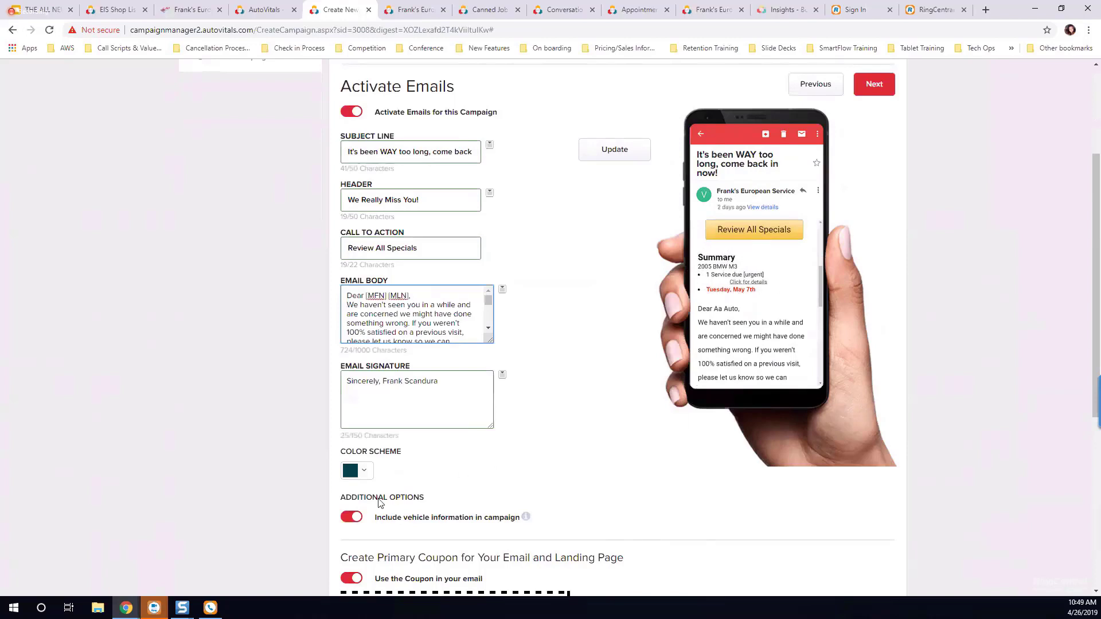
pyautogui.click(352, 517)
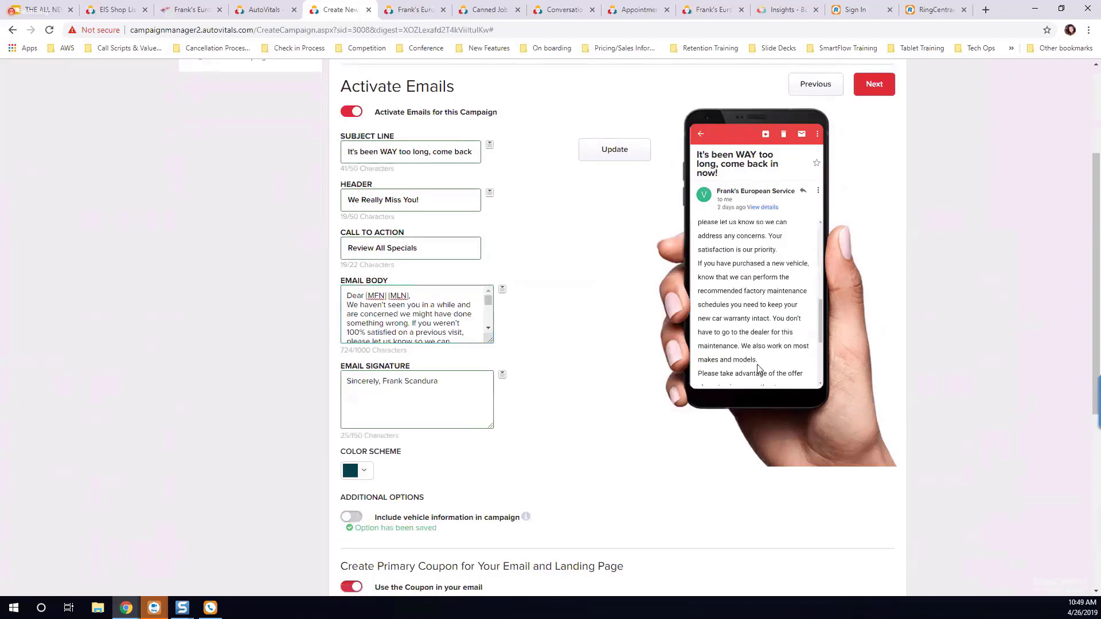
pyautogui.scroll(3, 754, 361)
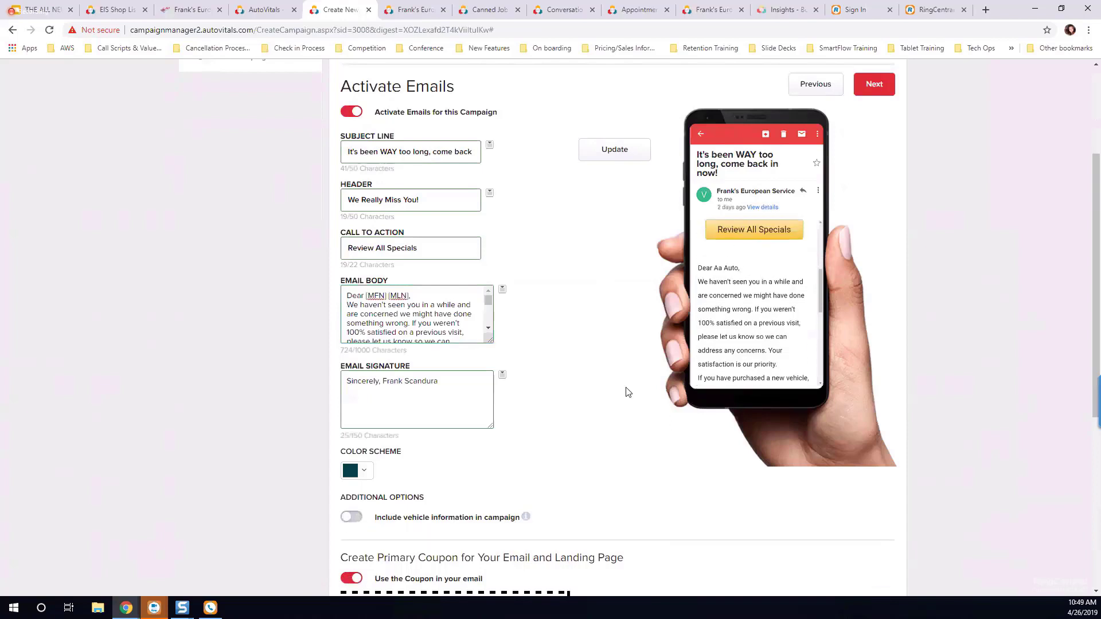
# Step: Look at the image upload option for the email's primary coupon and close it without adding a file
pyautogui.scroll(-6, 628, 392)
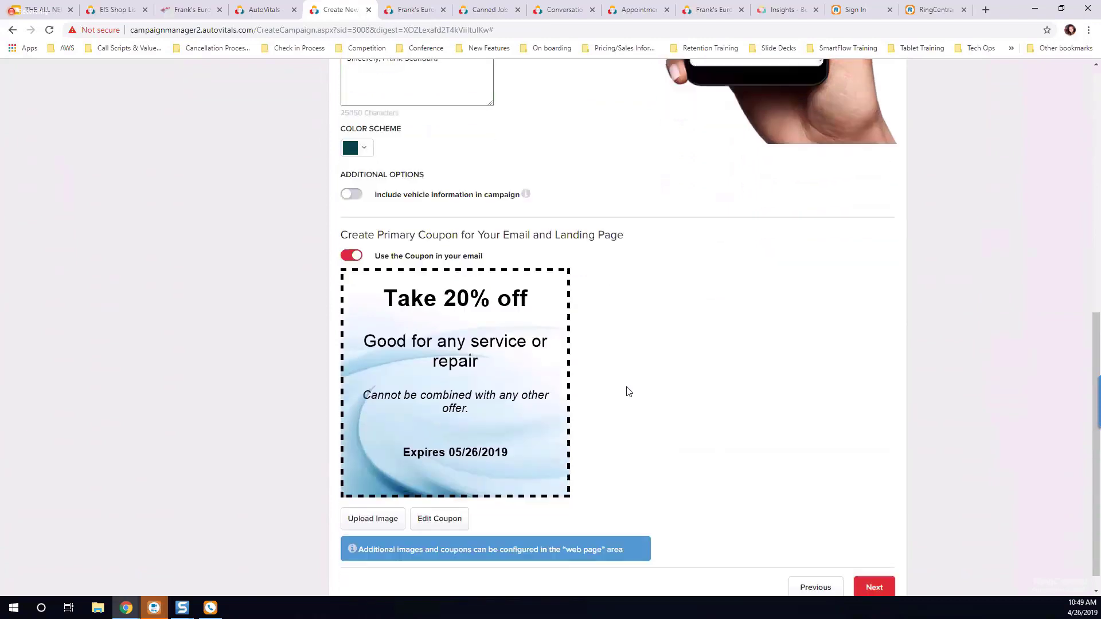
pyautogui.scroll(-1, 628, 392)
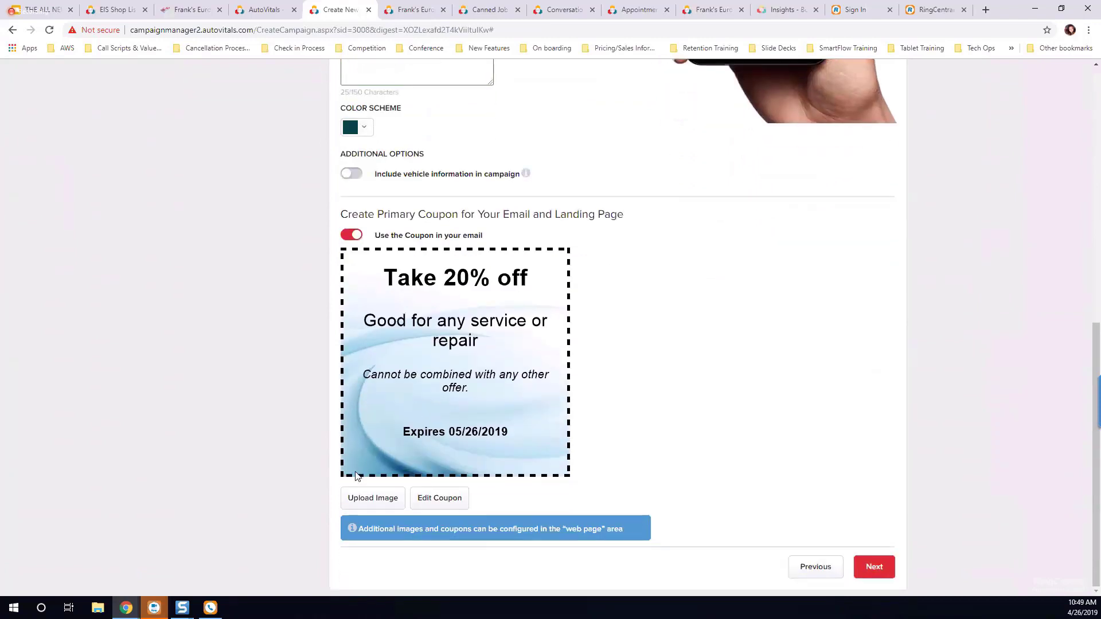
pyautogui.click(378, 499)
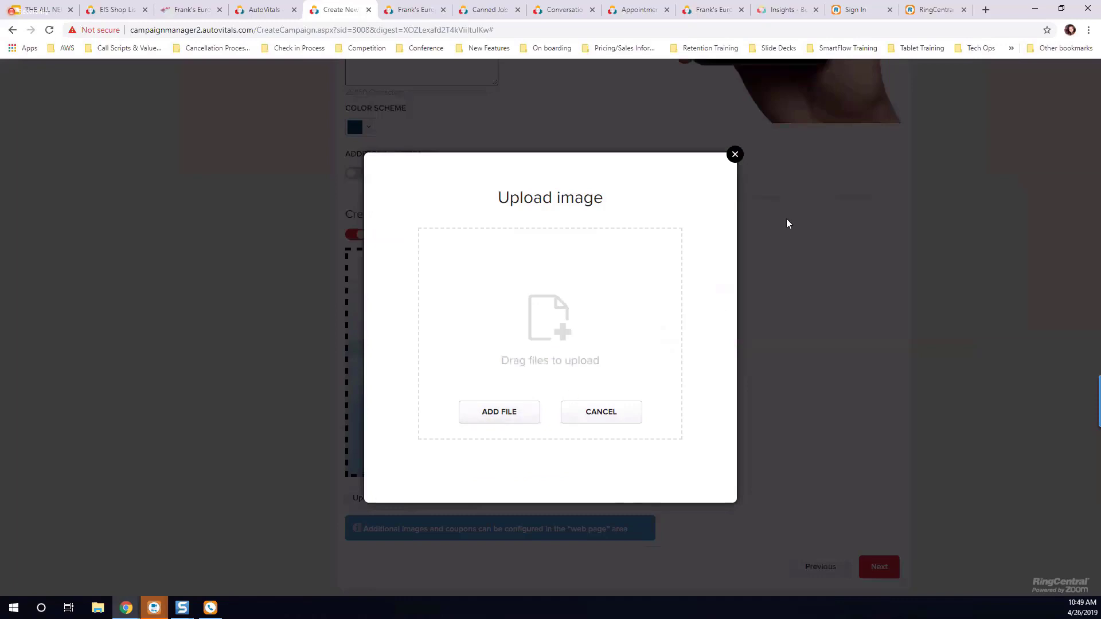
pyautogui.click(734, 155)
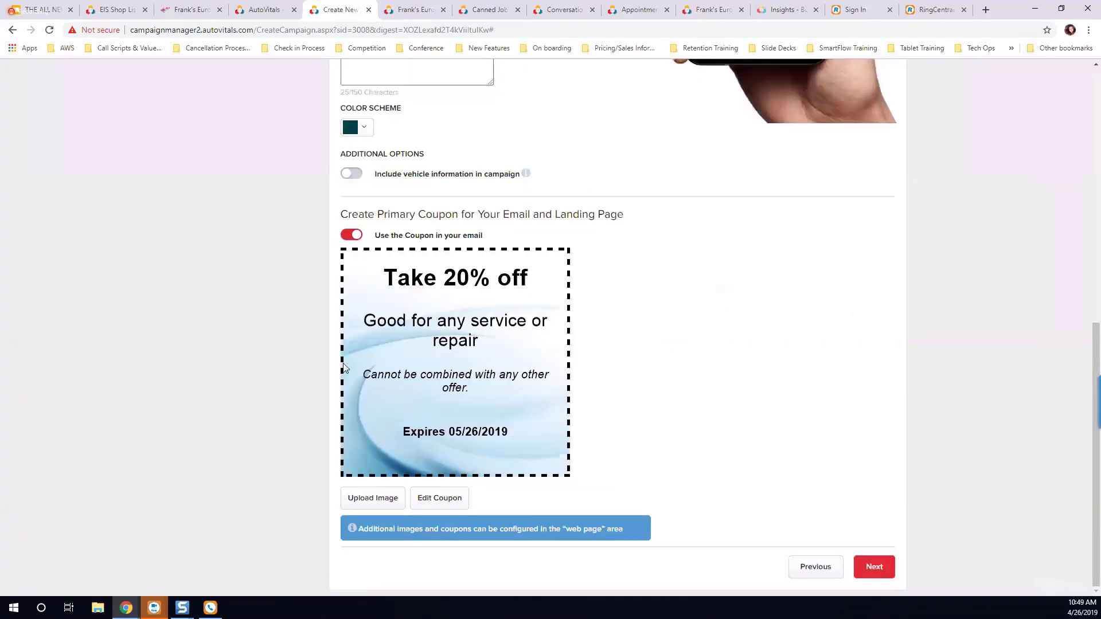
# Step: Edit the email's primary coupon and change its offer to a dollar discount of $20 off
pyautogui.click(441, 499)
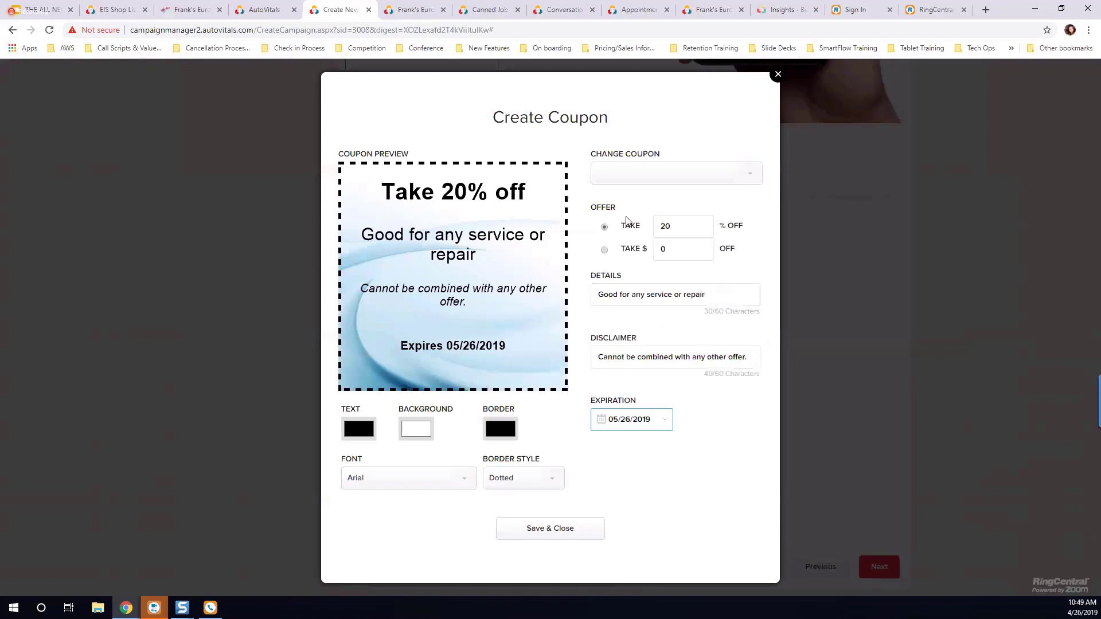
pyautogui.click(604, 250)
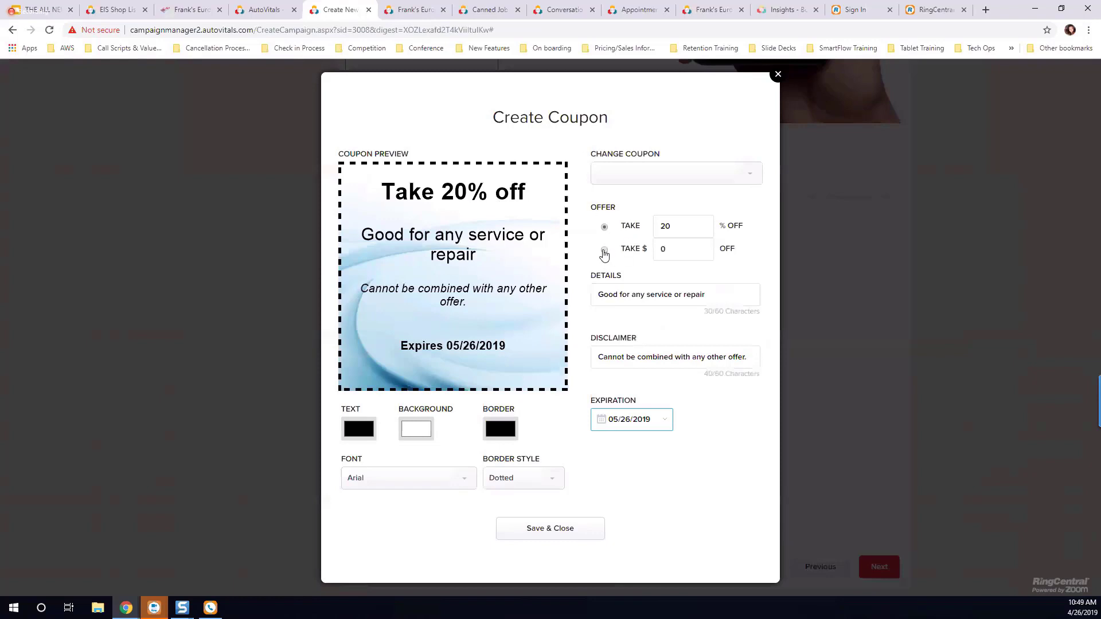
pyautogui.click(677, 250)
pyautogui.press('BackSpace')
pyautogui.write('20')
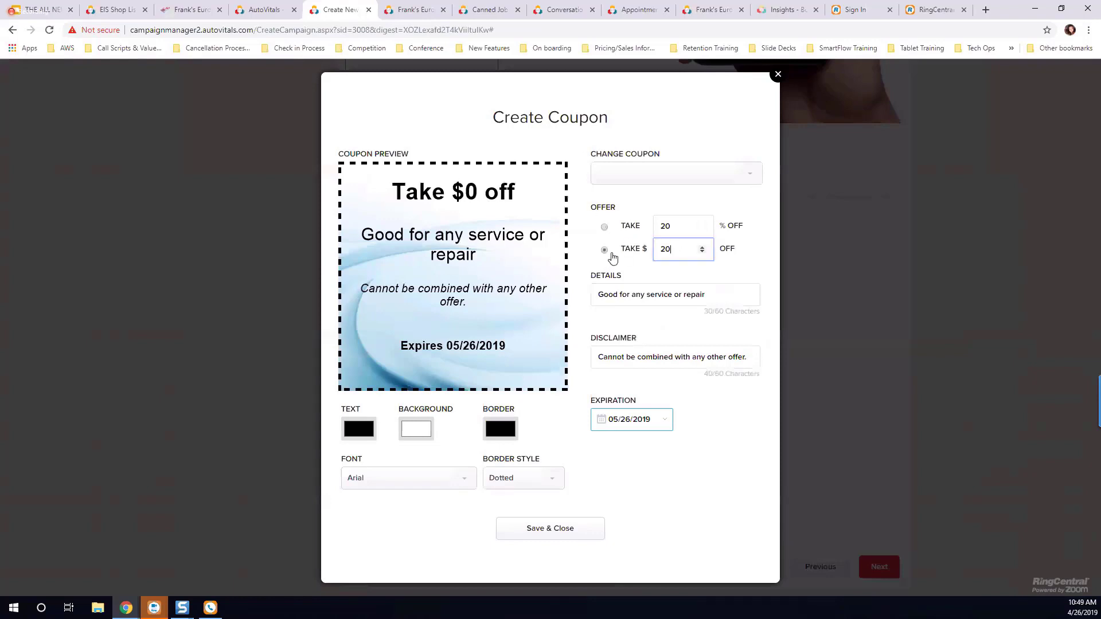
pyautogui.click(649, 210)
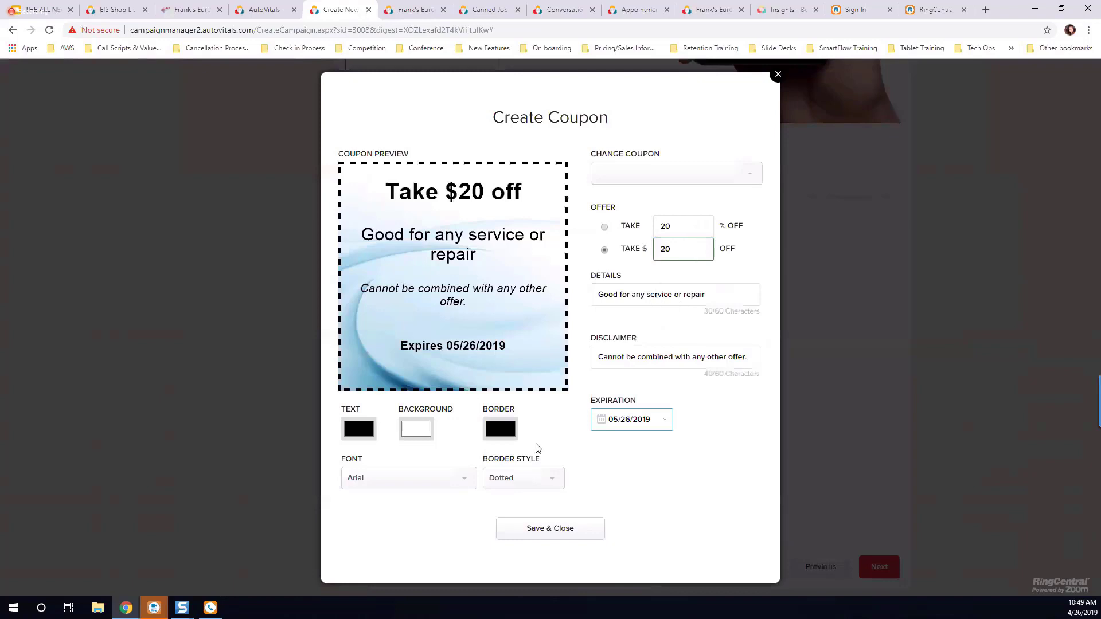
# Step: View June 2019 in the coupon's expiration calendar, and save and close the coupon
pyautogui.click(635, 422)
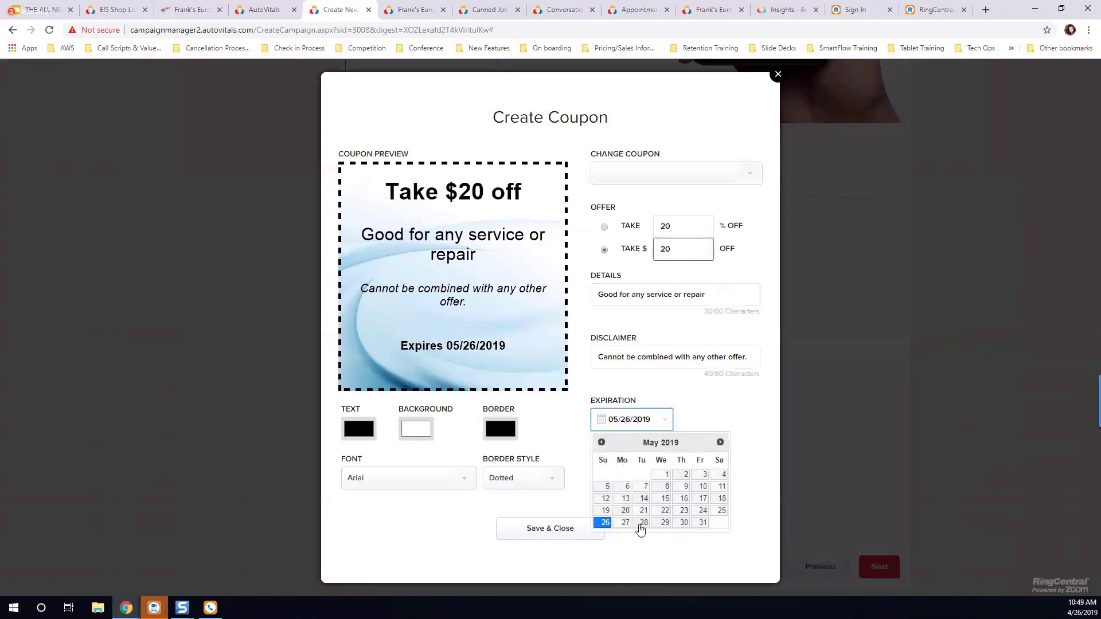
pyautogui.click(720, 443)
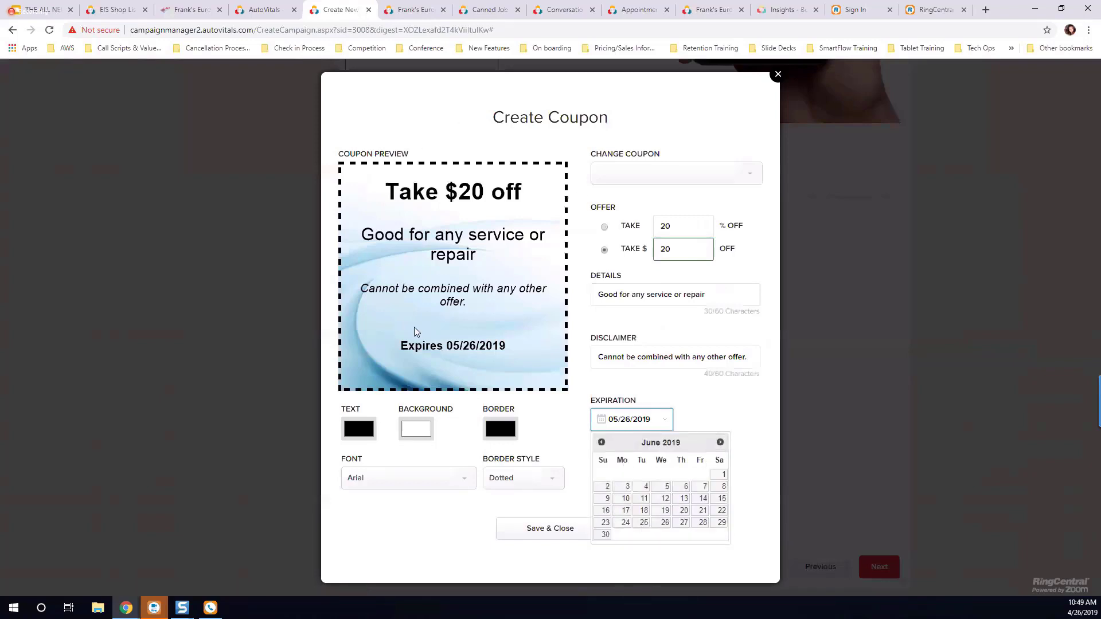
pyautogui.click(533, 529)
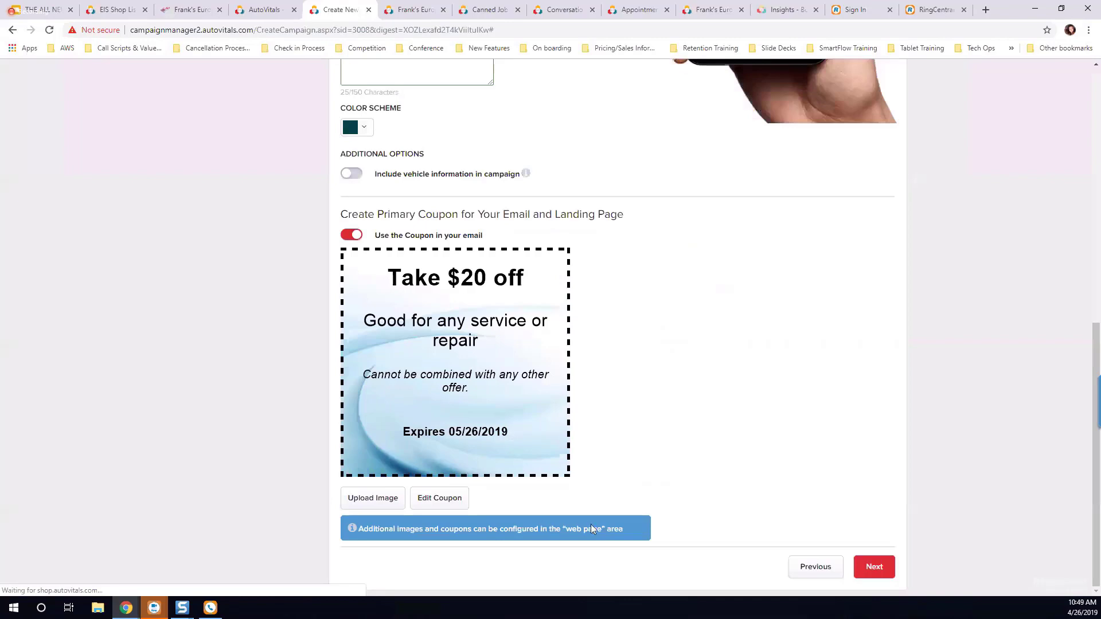
# Step: Check the coupon in the email preview and proceed to the campaign landing page
pyautogui.scroll(2, 745, 476)
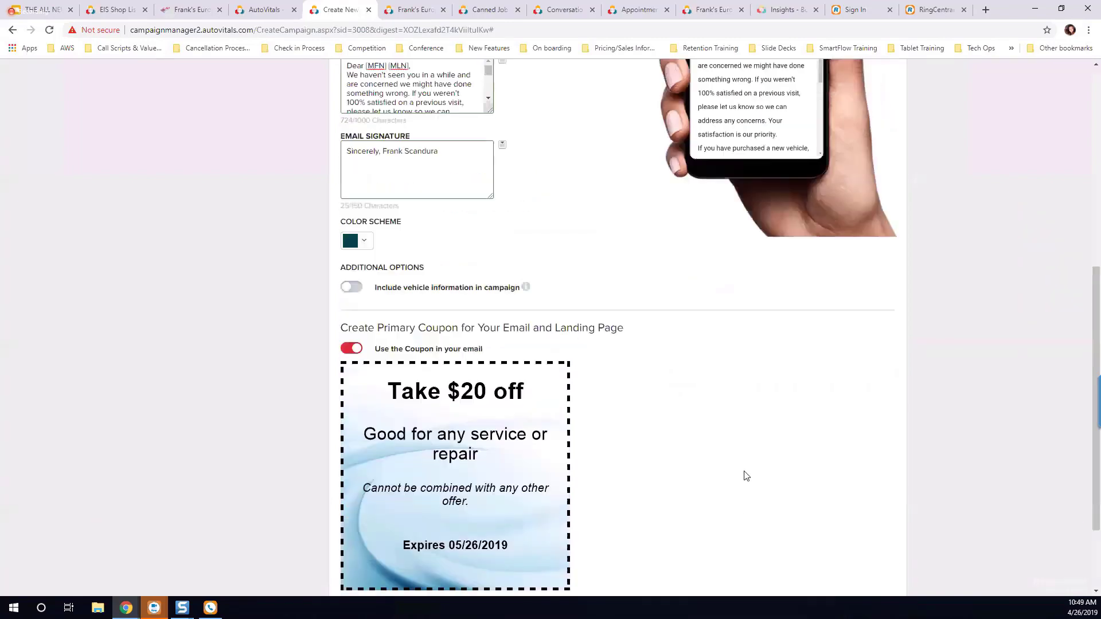
pyautogui.scroll(2, 745, 476)
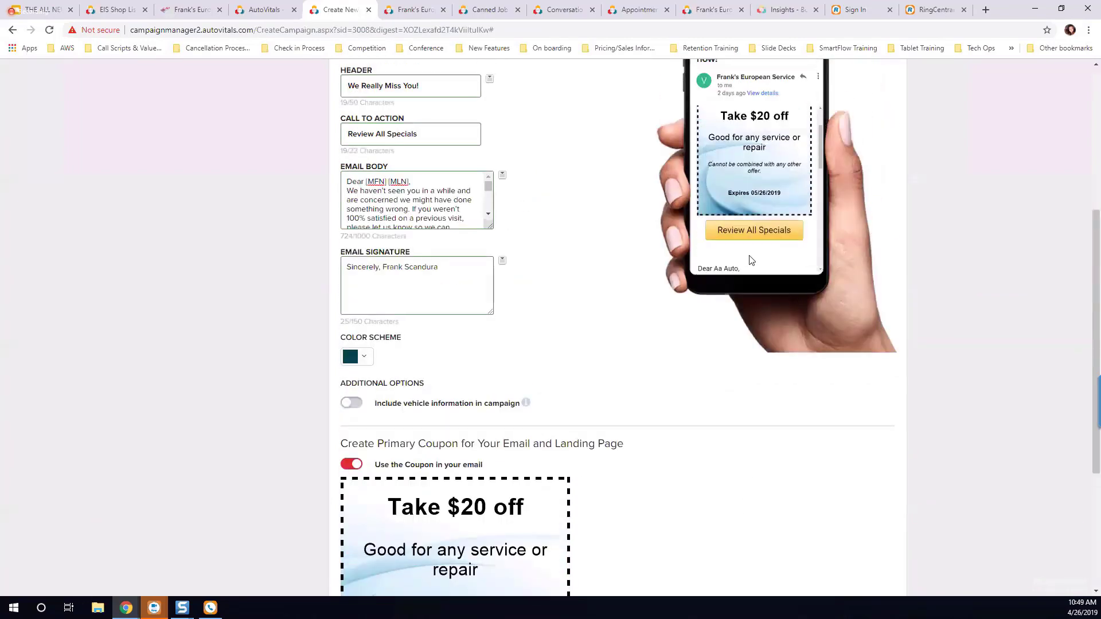
pyautogui.scroll(1, 751, 260)
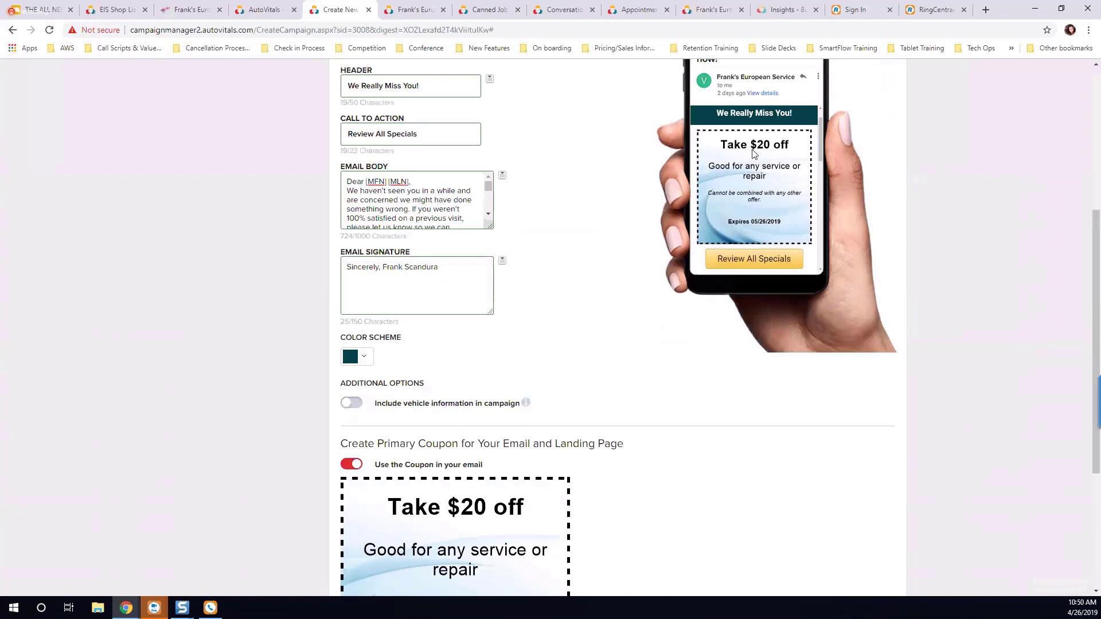
pyautogui.scroll(-4, 723, 350)
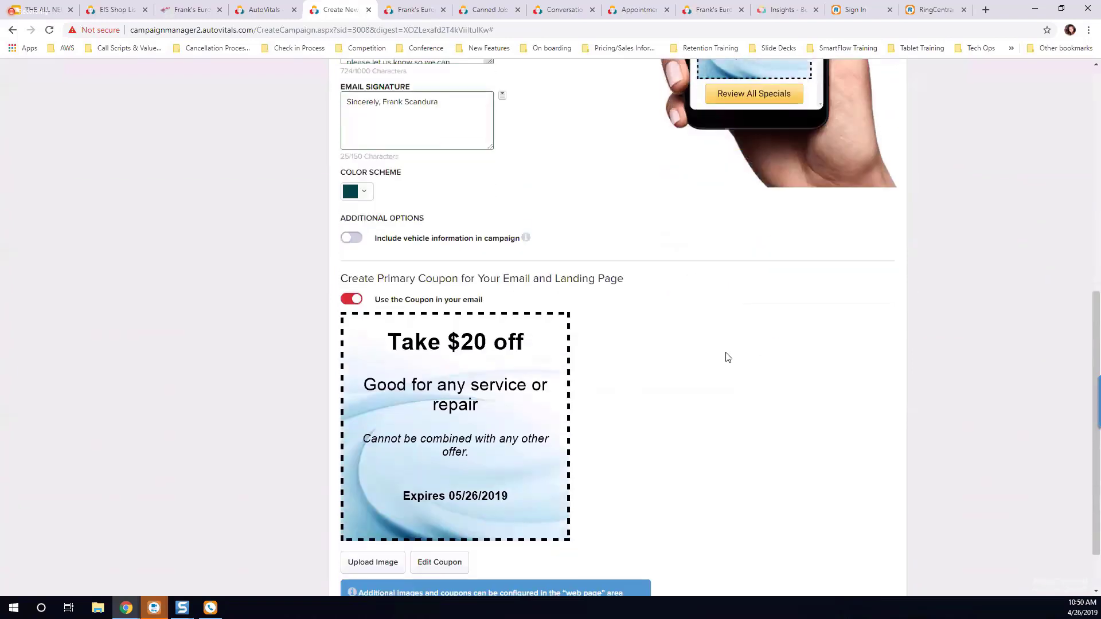
pyautogui.click(872, 566)
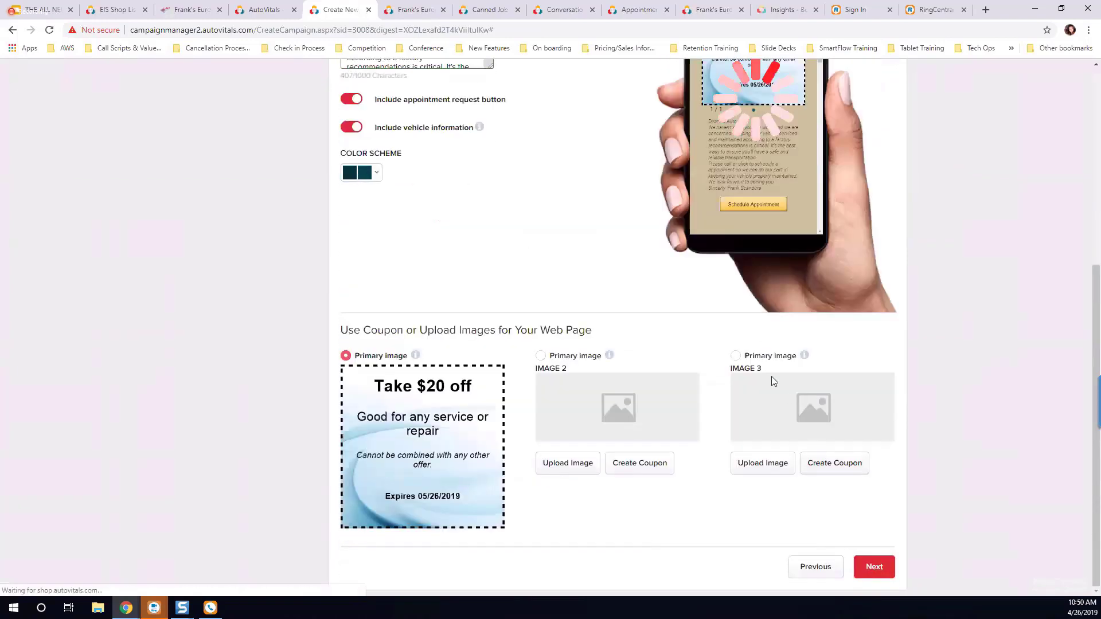
pyautogui.scroll(2, 565, 418)
pyautogui.scroll(3, 565, 418)
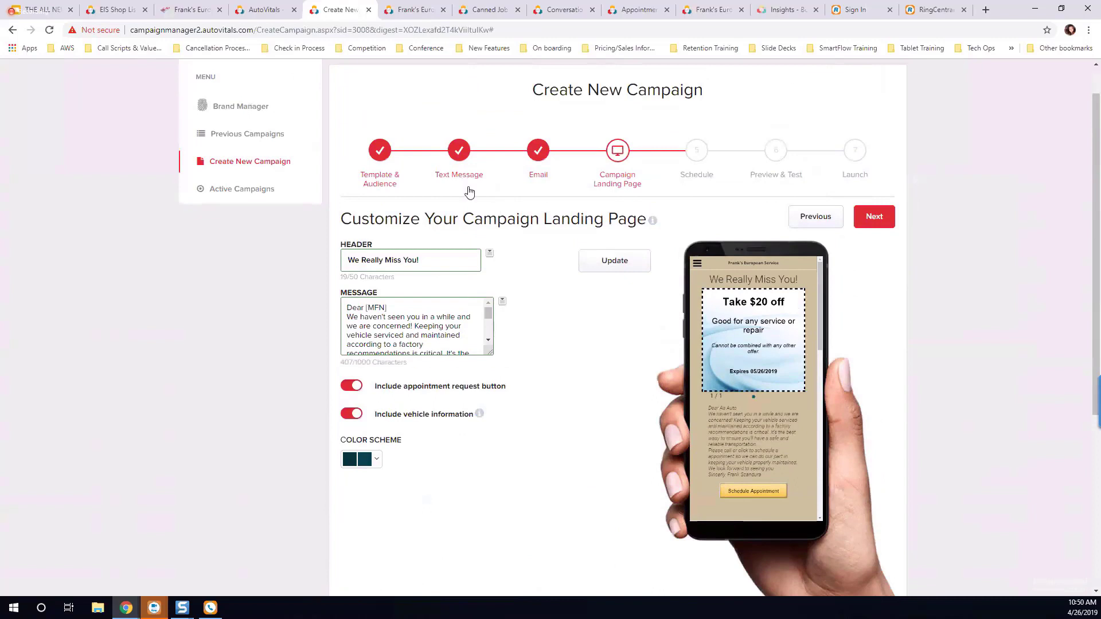
# Step: Revisit the text message's link and the email's specials button in their previews, and return to the campaign landing page
pyautogui.click(457, 161)
pyautogui.moveTo(704, 384); pyautogui.dragTo(772, 391)
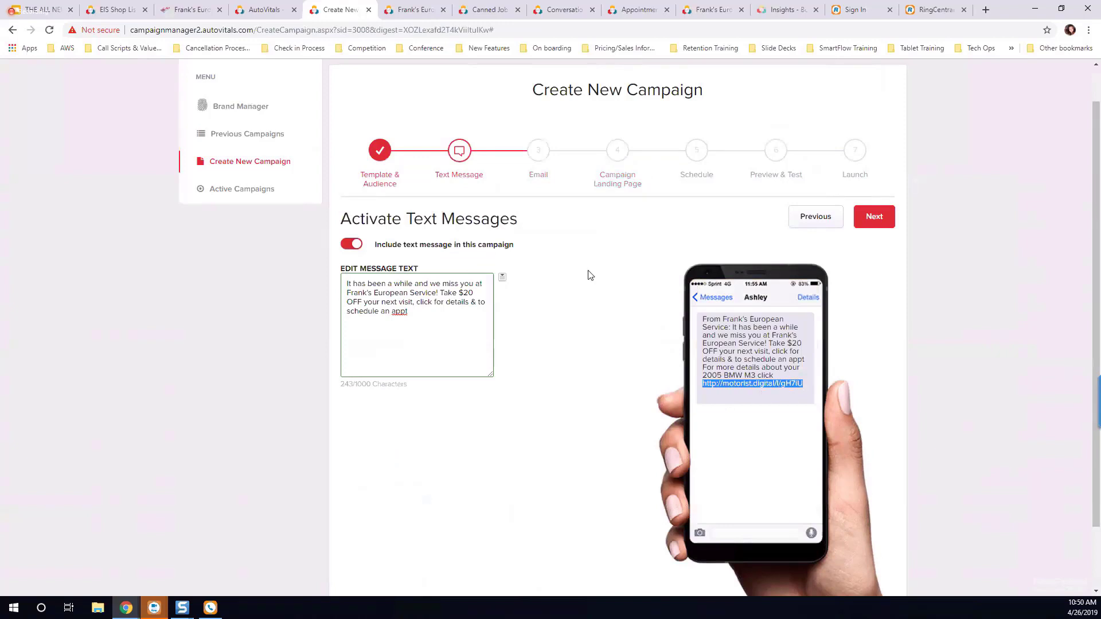
pyautogui.click(539, 156)
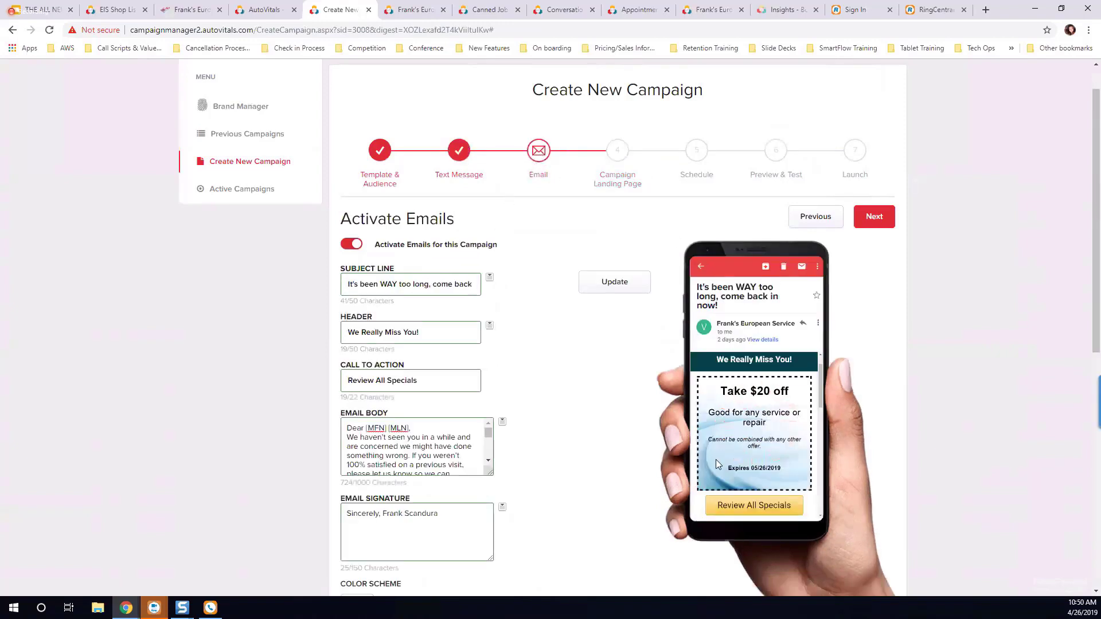
pyautogui.scroll(-1, 727, 457)
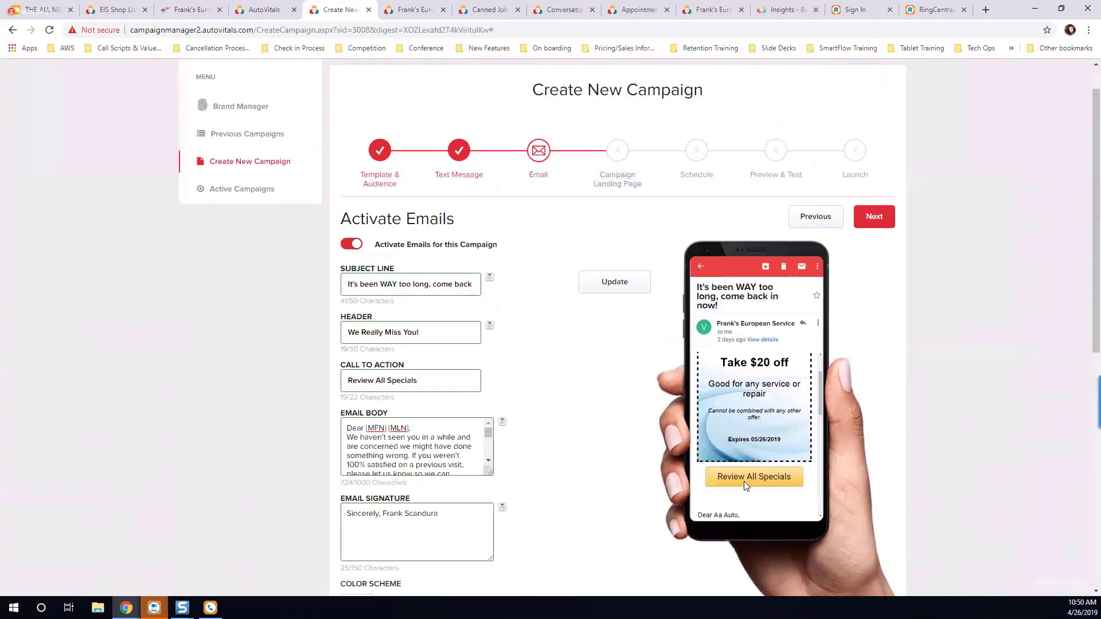
pyautogui.scroll(2, 745, 481)
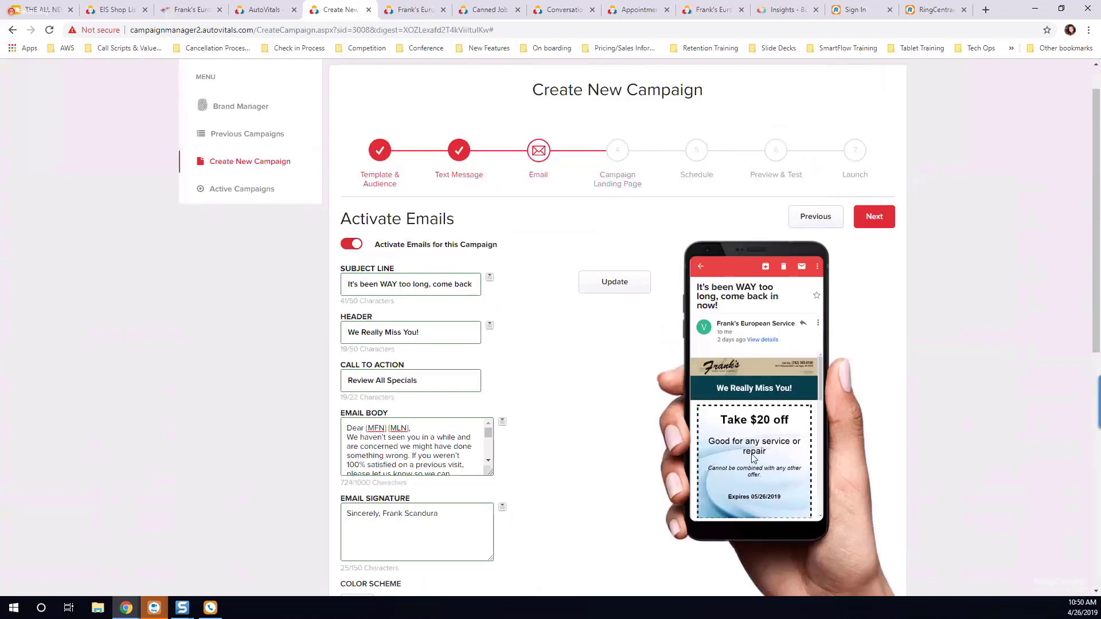
pyautogui.click(619, 152)
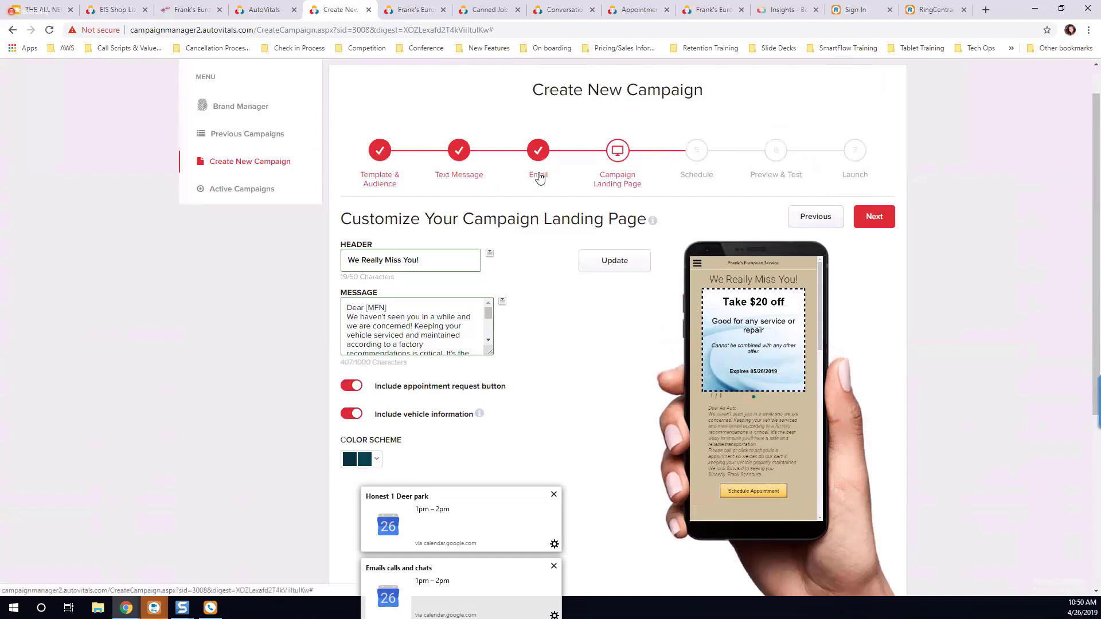
# Step: Dismiss the calendar notifications and examine the landing page preview, including its coupon, appointment button, vehicle details and service recommendations
pyautogui.click(553, 494)
pyautogui.click(554, 566)
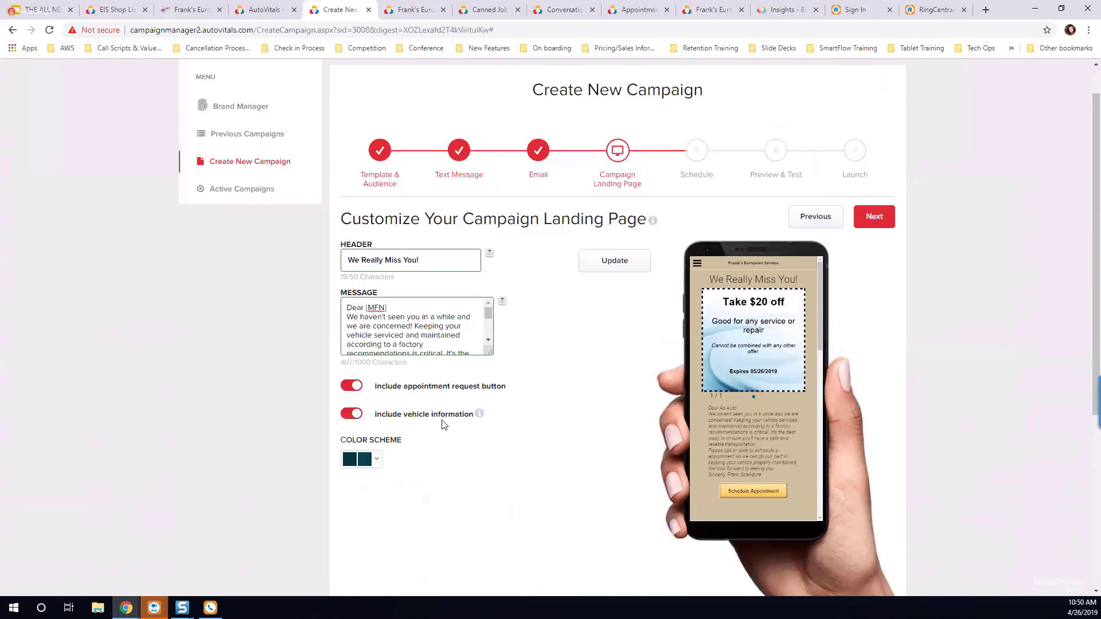
pyautogui.scroll(-3, 804, 421)
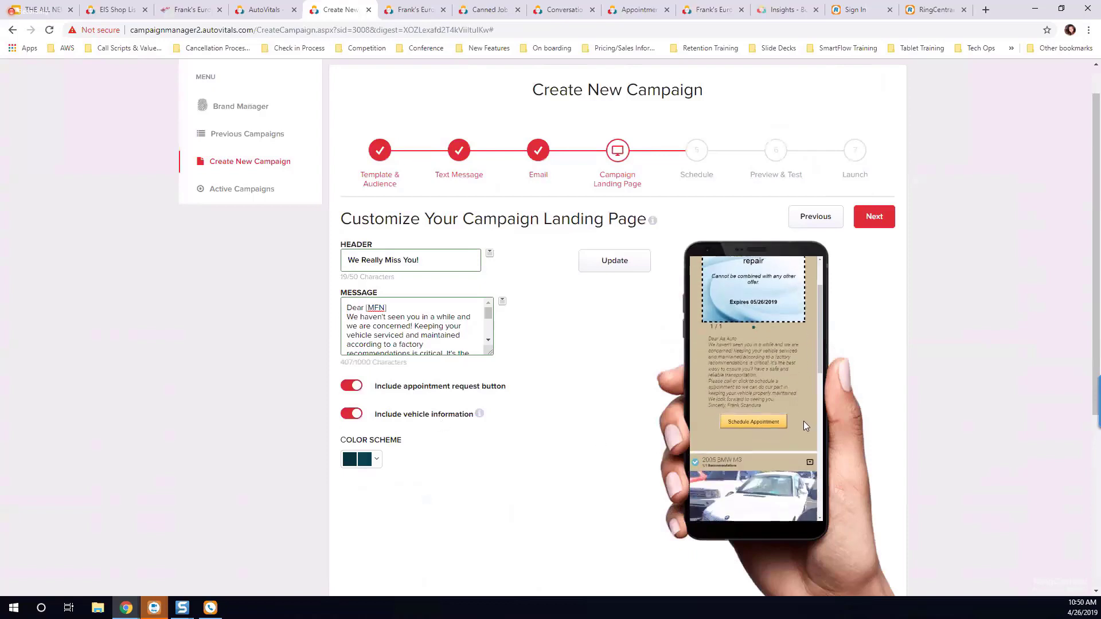
pyautogui.scroll(-1, 774, 396)
pyautogui.scroll(-3, 743, 412)
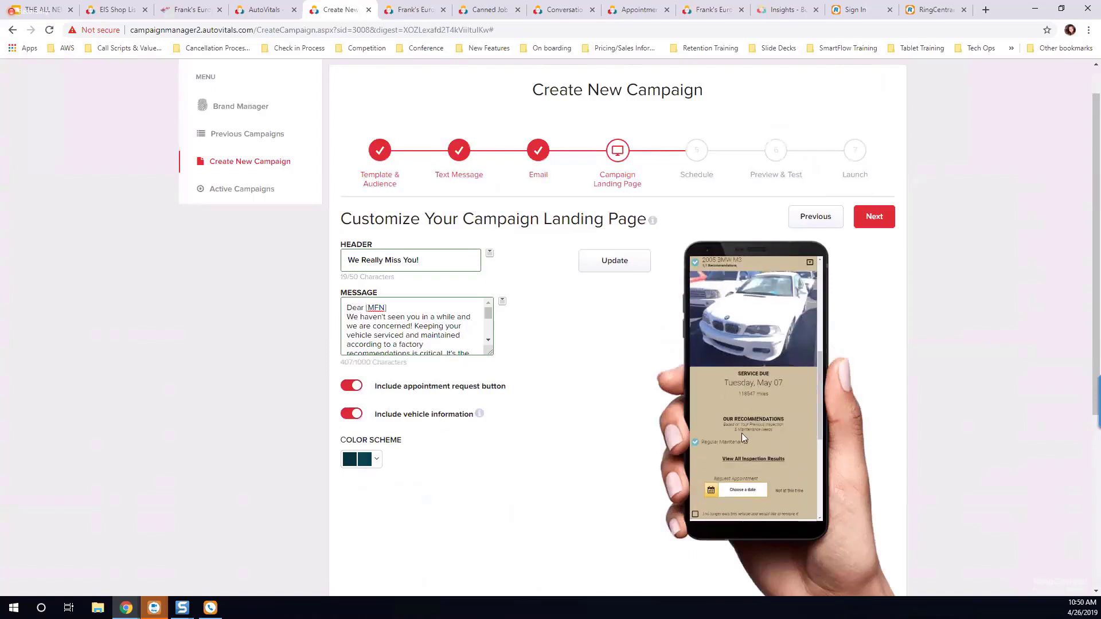
pyautogui.scroll(-3, 734, 496)
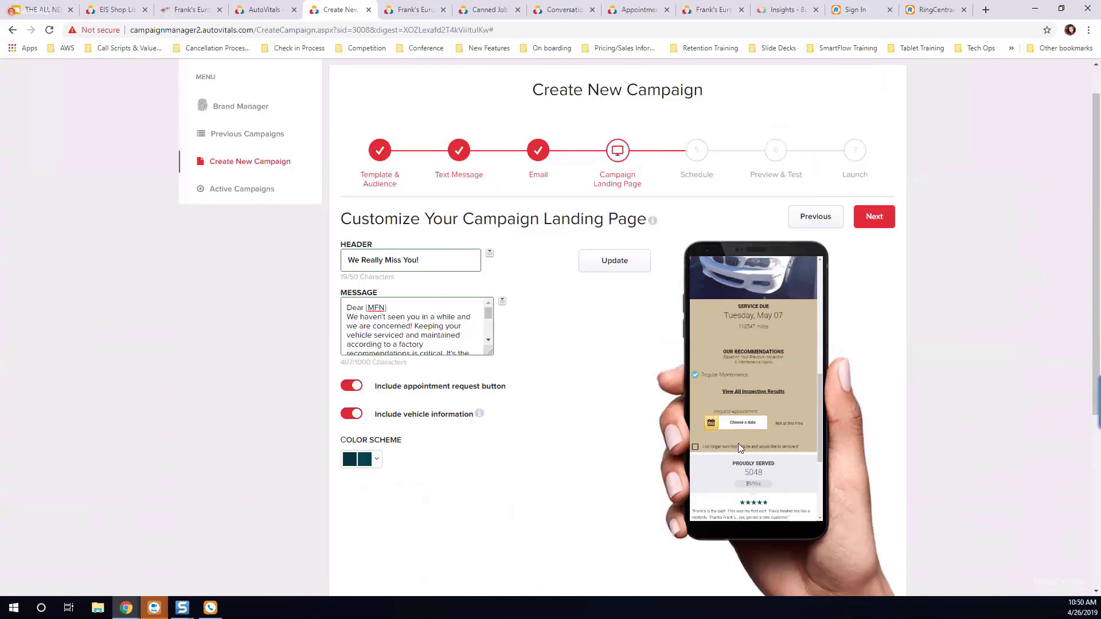
pyautogui.scroll(6, 754, 458)
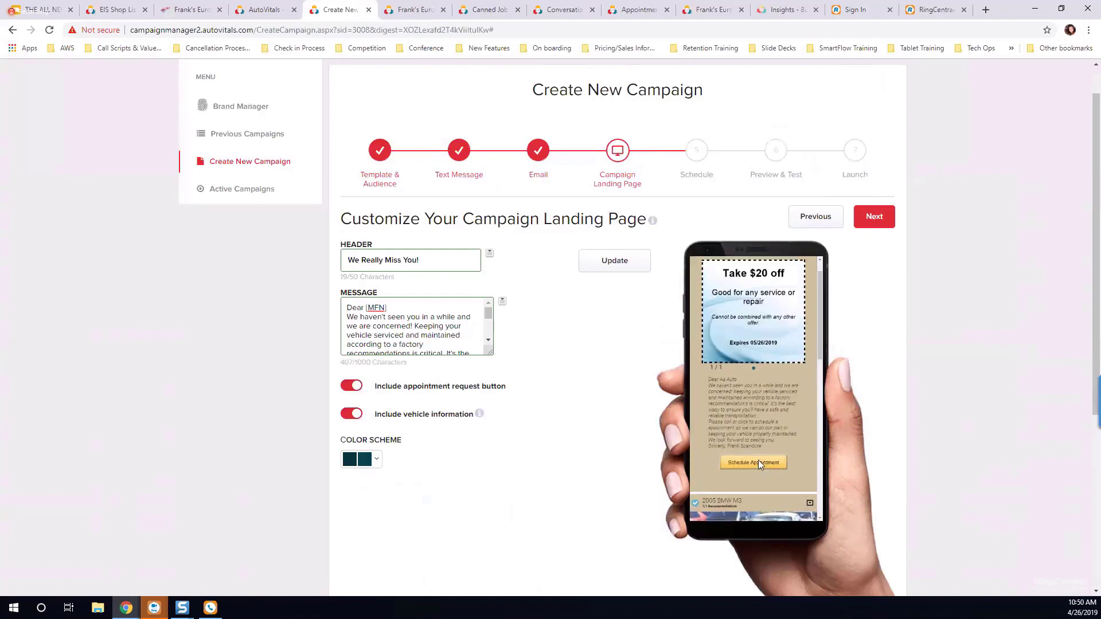
pyautogui.scroll(1, 758, 460)
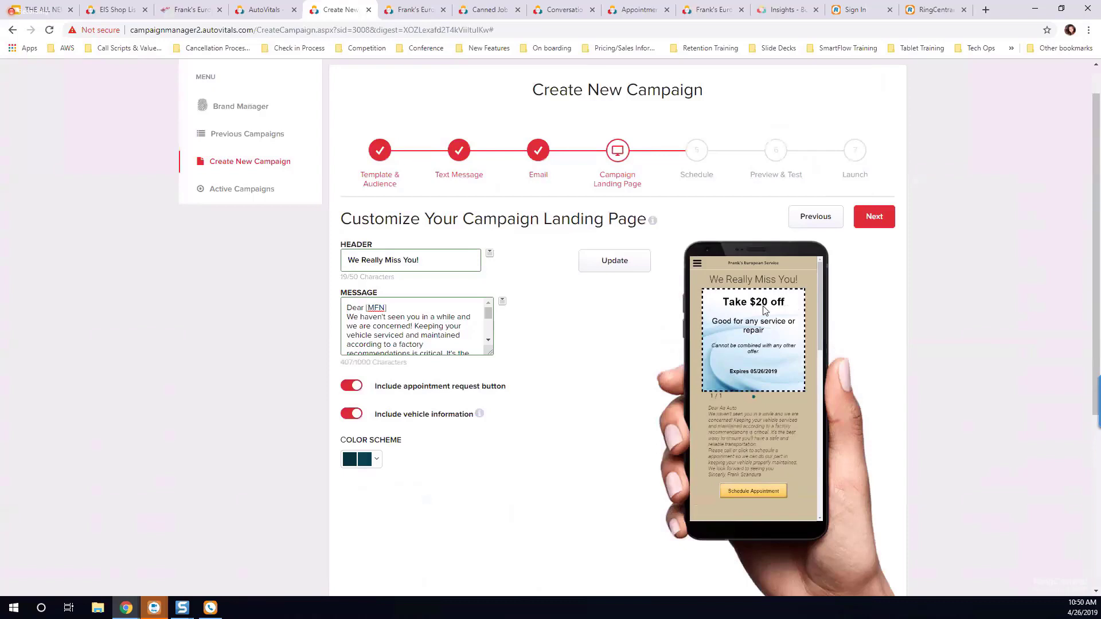
pyautogui.scroll(-8, 766, 360)
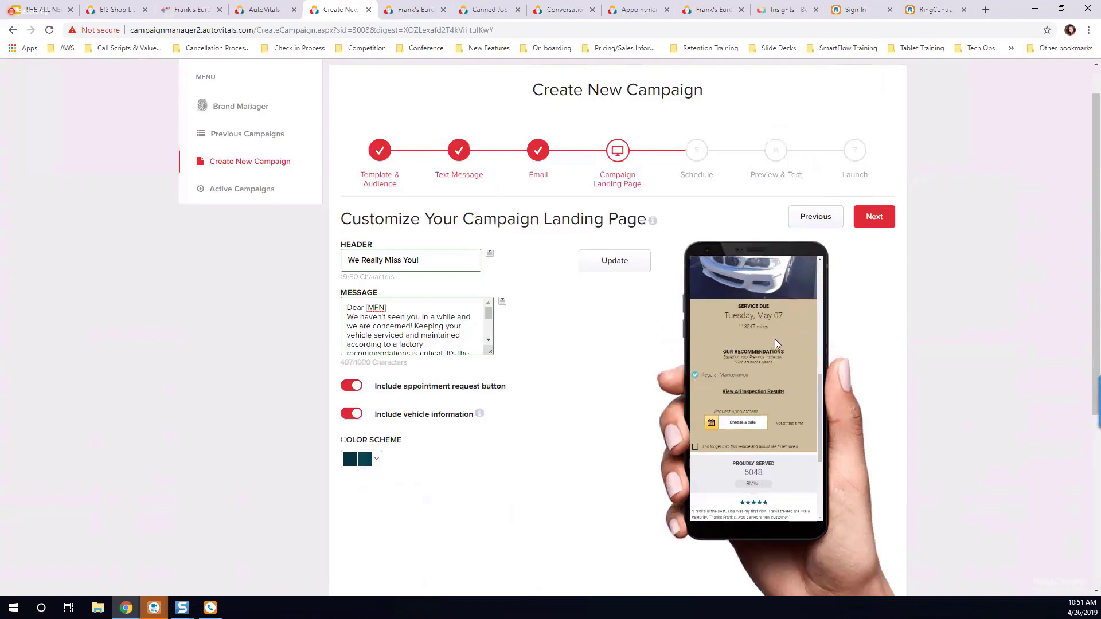
# Step: Exclude vehicle information from the landing page, check its preview and coupon images, and proceed to the campaign schedule
pyautogui.click(351, 414)
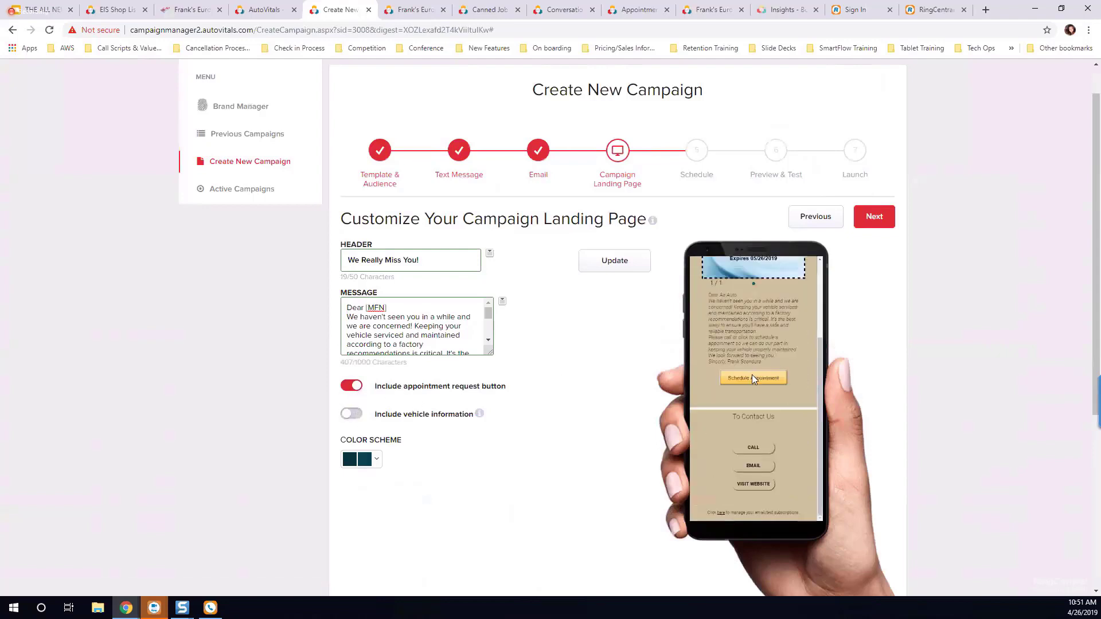
pyautogui.scroll(-4, 567, 456)
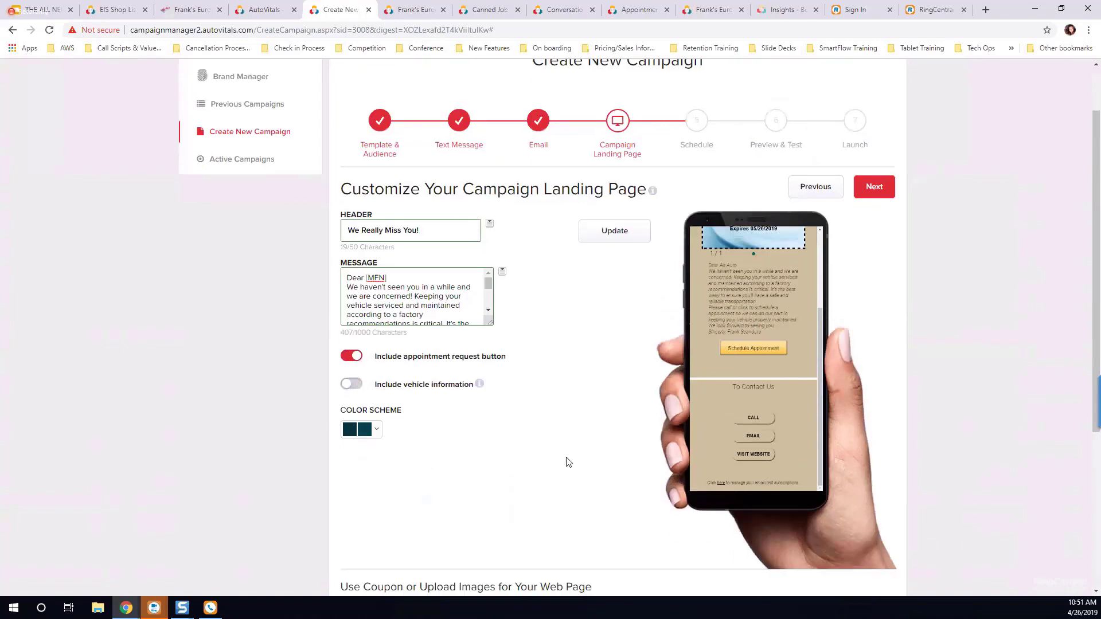
pyautogui.scroll(-1, 570, 457)
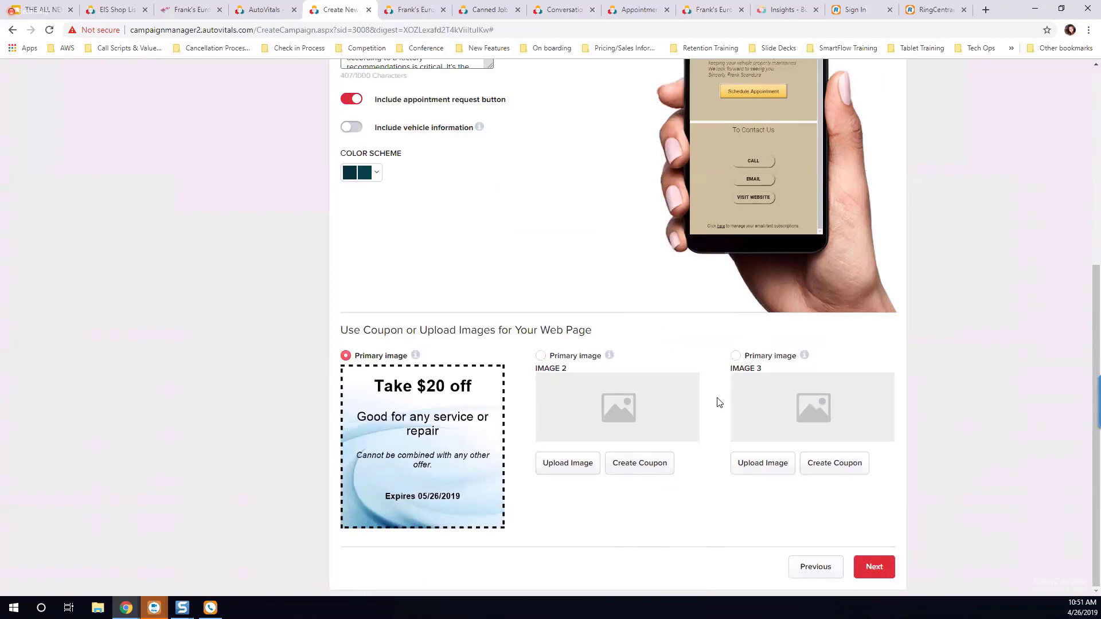
pyautogui.scroll(10, 699, 431)
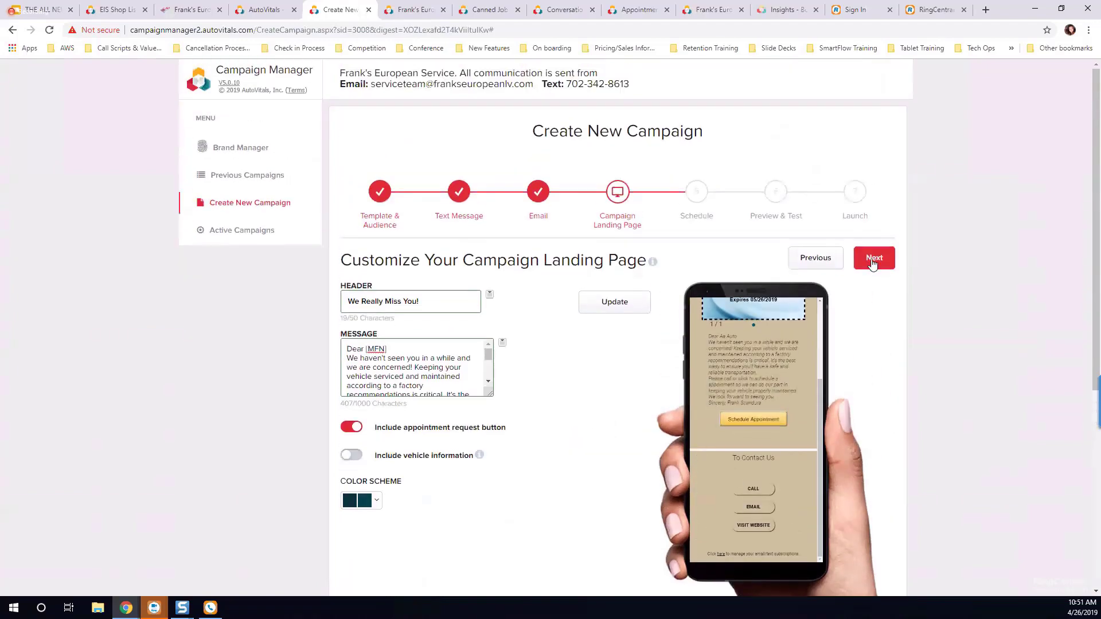
pyautogui.click(875, 258)
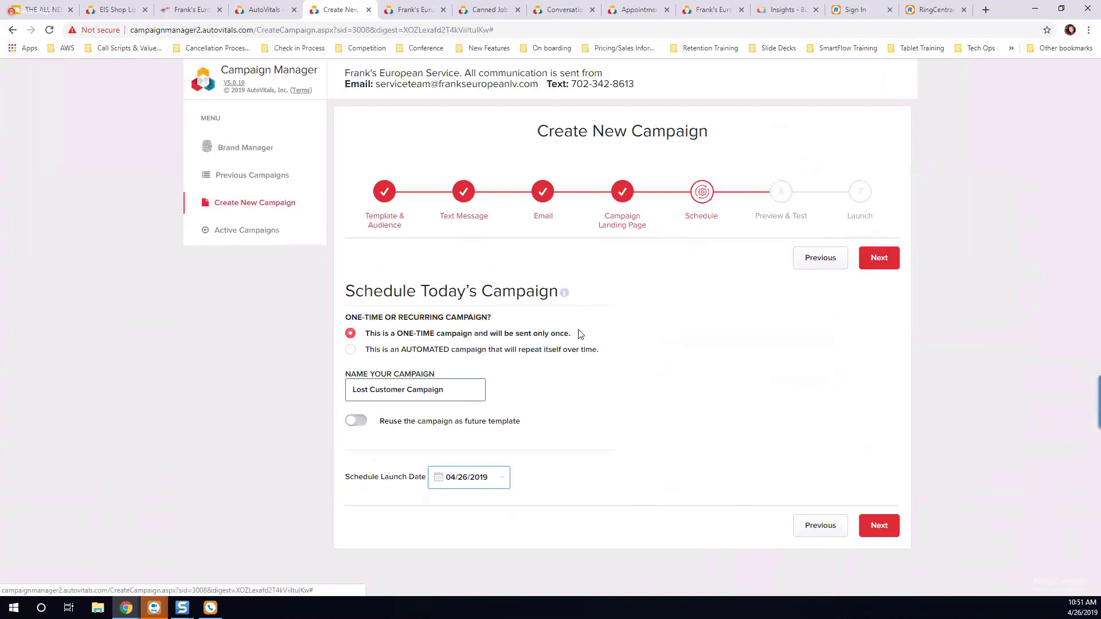
# Step: Try the automated recurring campaign type, review its start date, frequency, duration and notification options, and return to a one-time campaign
pyautogui.moveTo(404, 335); pyautogui.dragTo(447, 343)
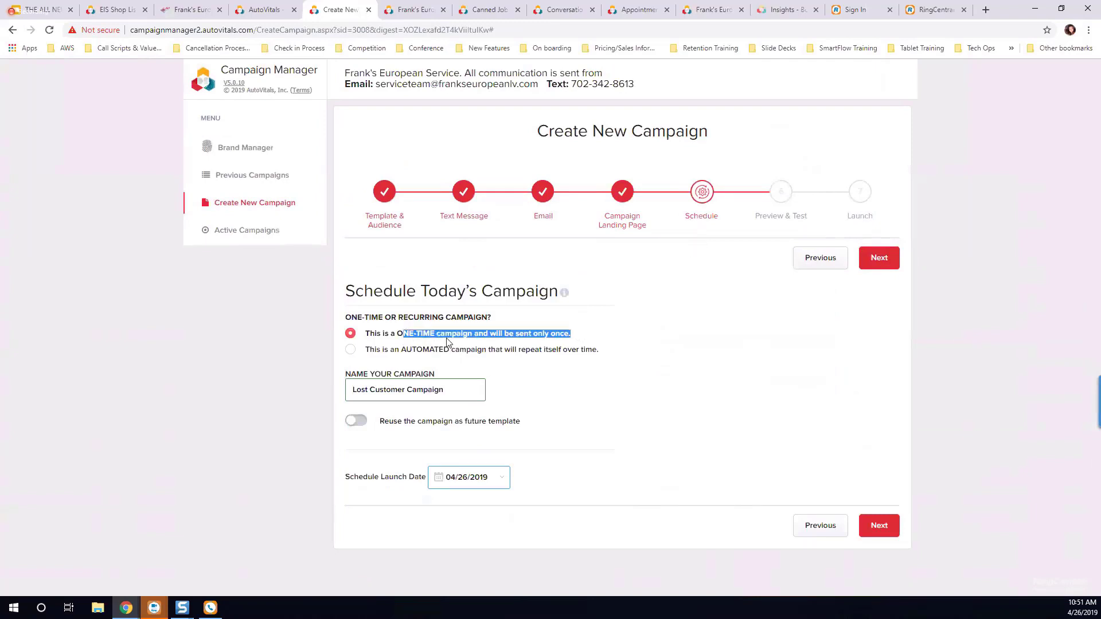
pyautogui.click(530, 400)
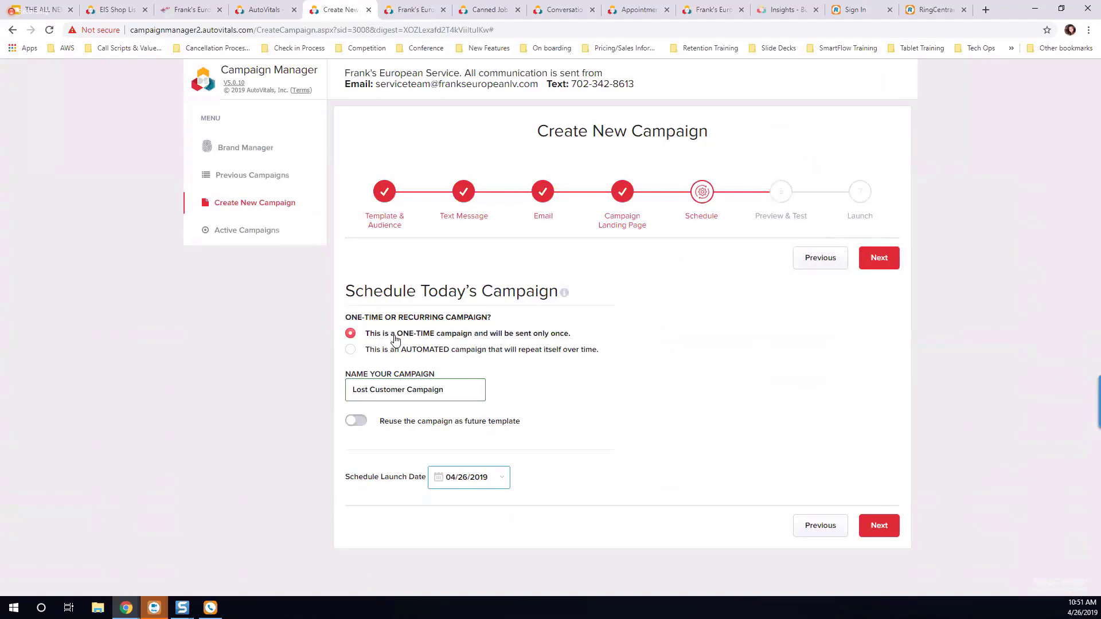
pyautogui.click(365, 353)
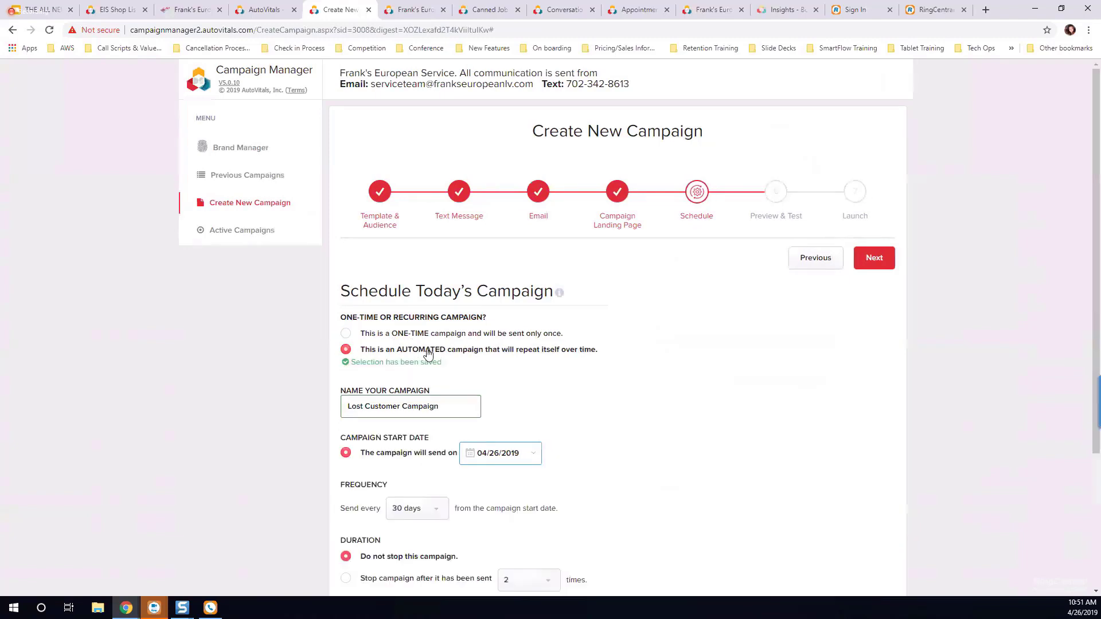
pyautogui.scroll(-1, 675, 390)
pyautogui.scroll(-3, 674, 390)
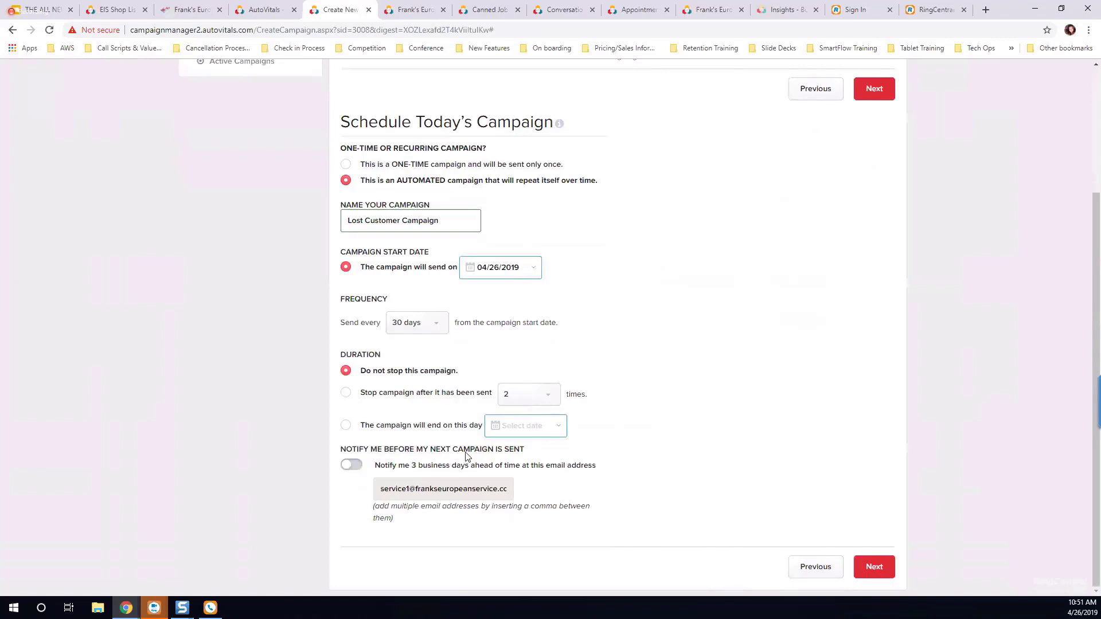
pyautogui.click(345, 165)
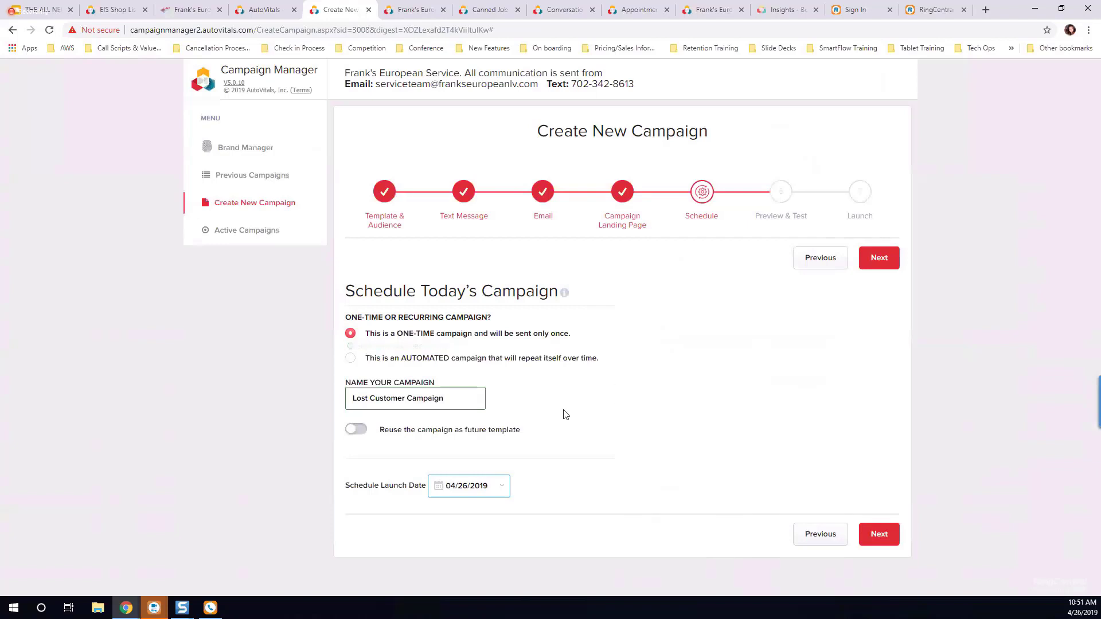
# Step: Choose 04/26/2019 as the launch date of the one-time Lost Customer Campaign
pyautogui.click(468, 484)
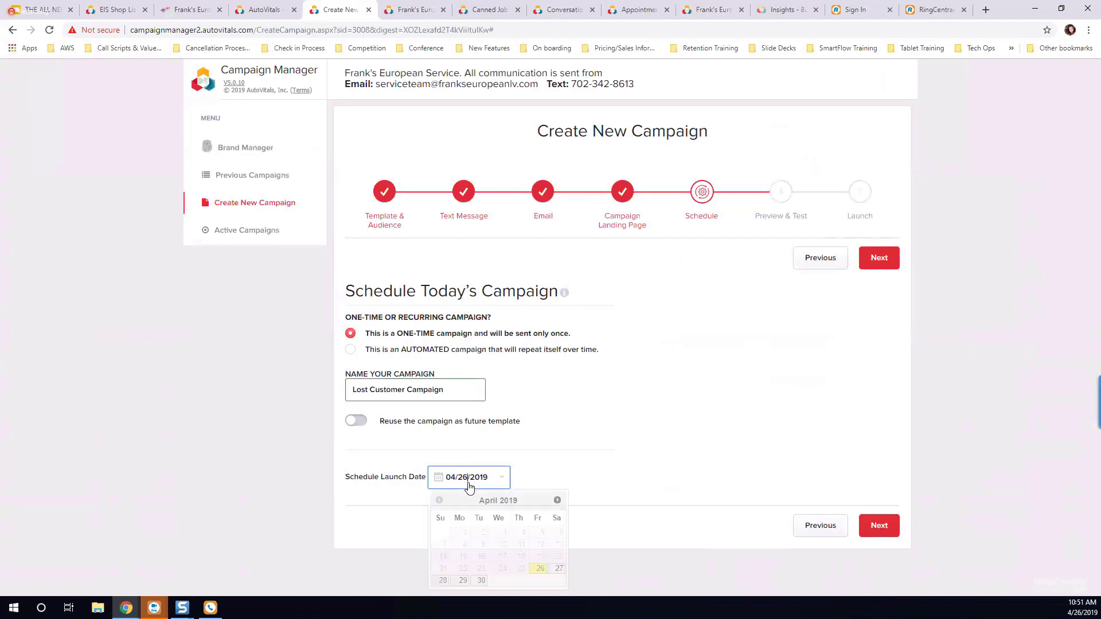
pyautogui.click(540, 570)
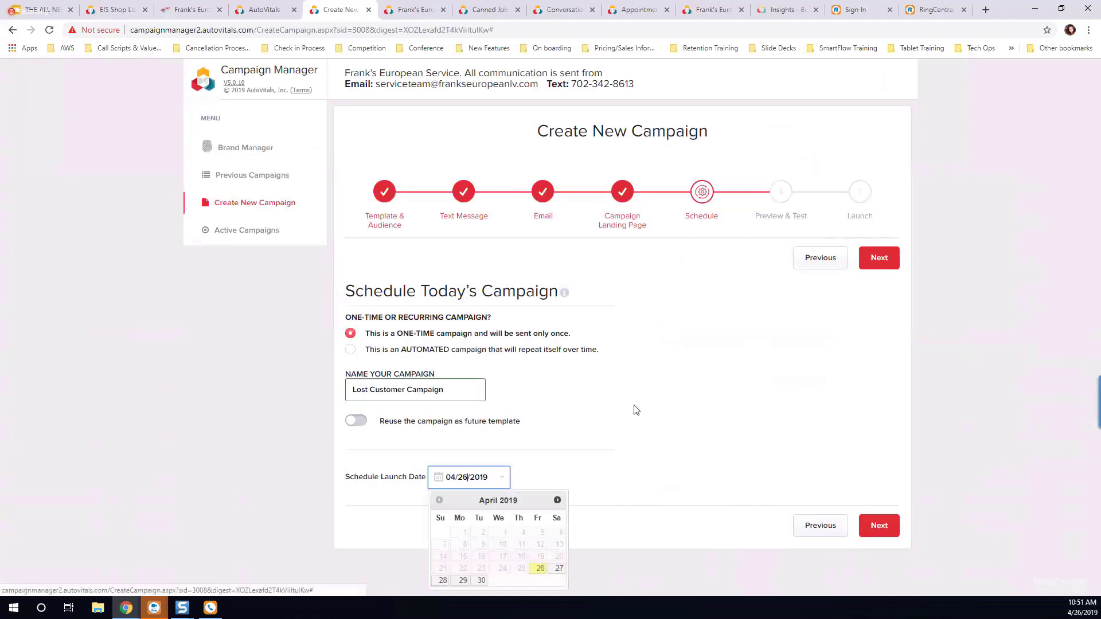
pyautogui.click(887, 262)
pyautogui.click(806, 264)
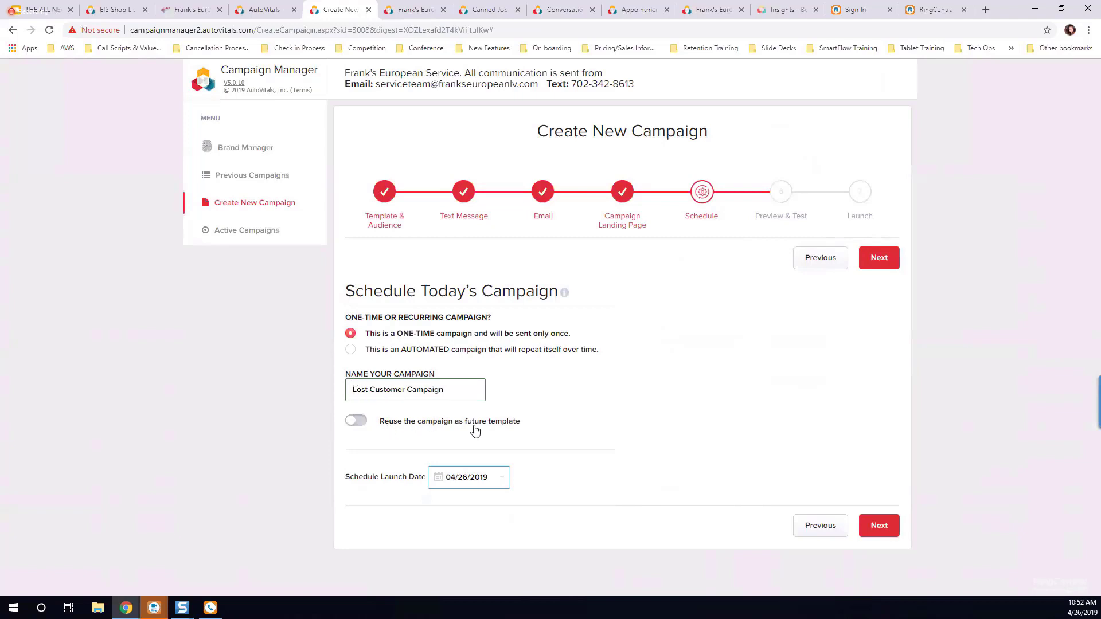
# Step: Try the option to reuse the campaign as a future template, dismiss the template naming dialog, and disable the option
pyautogui.click(357, 421)
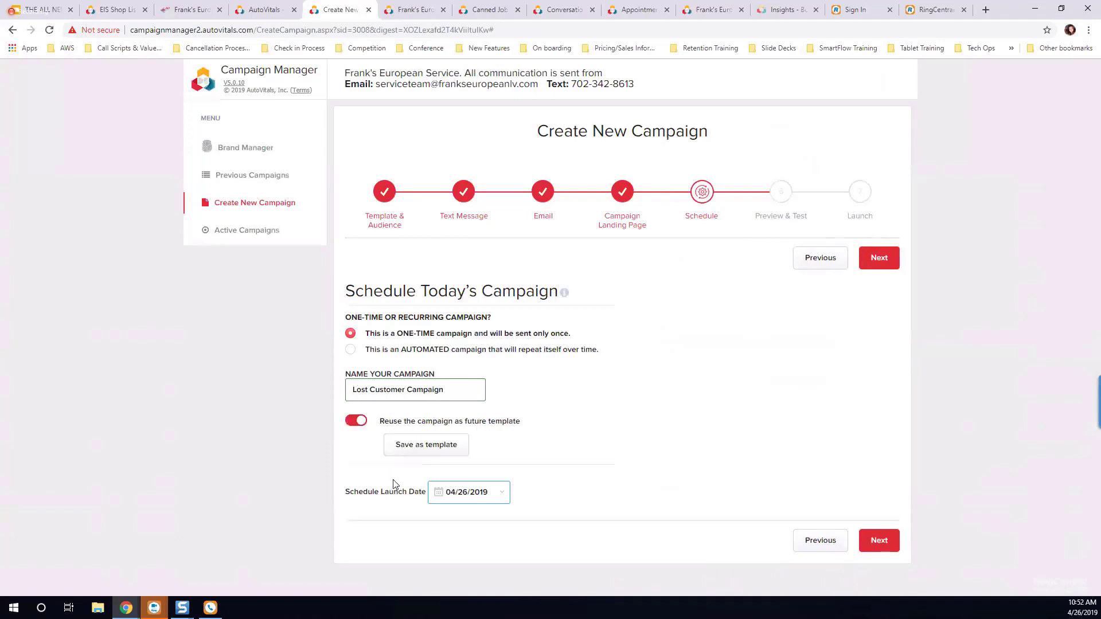
pyautogui.click(427, 449)
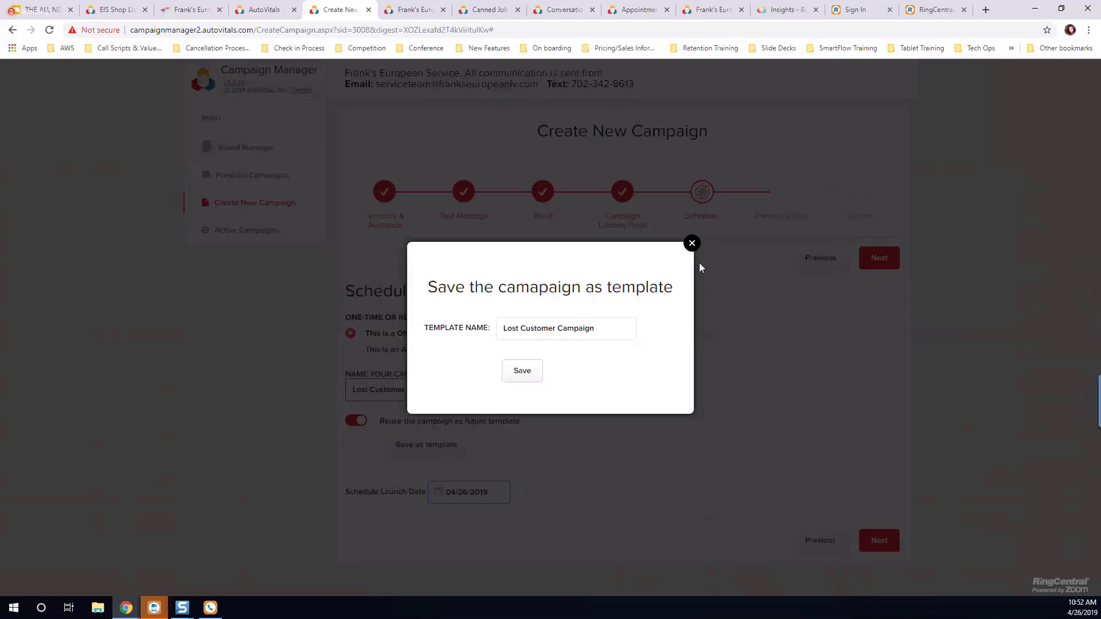
pyautogui.click(692, 244)
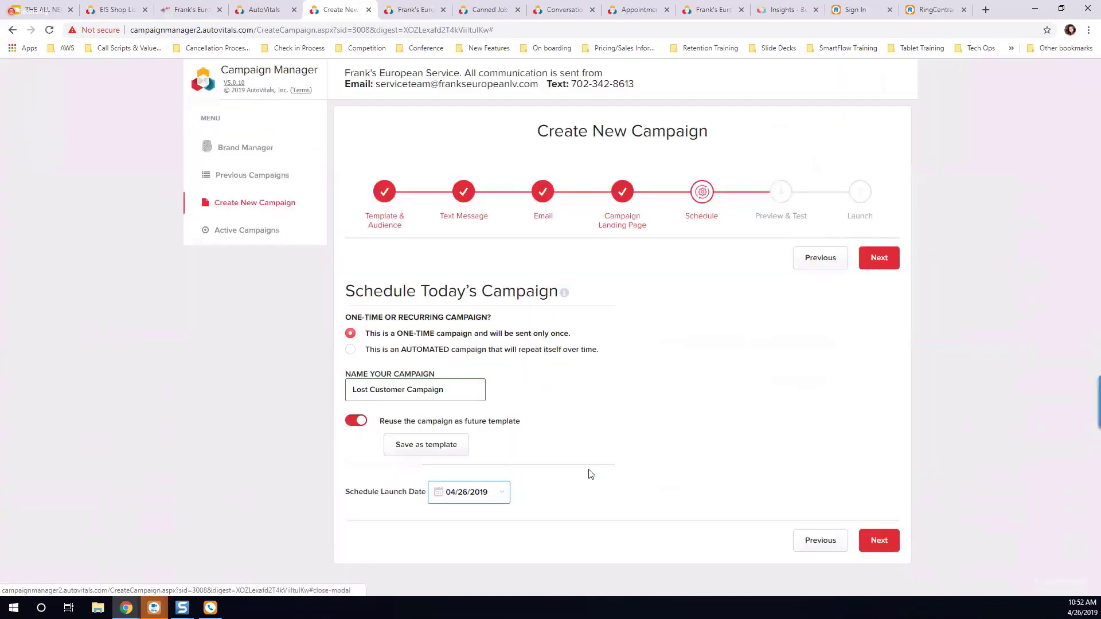
pyautogui.click(355, 420)
# Step: Proceed to the campaign's preview and test stage, and start a test send using the Las Vegas Car And Truck customer
pyautogui.click(877, 271)
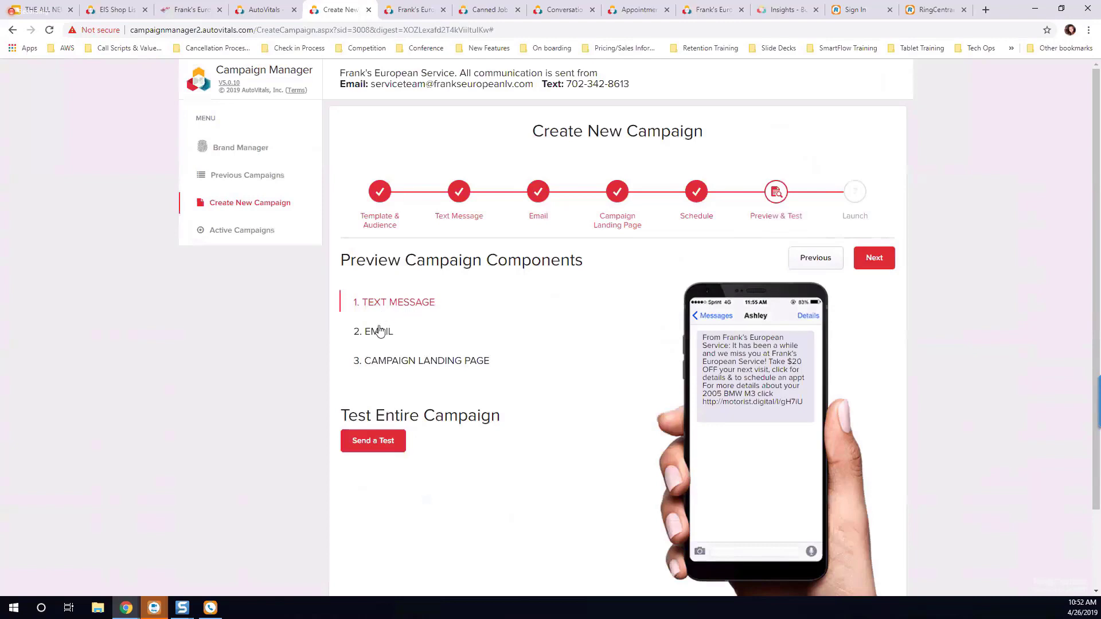
pyautogui.scroll(-2, 572, 393)
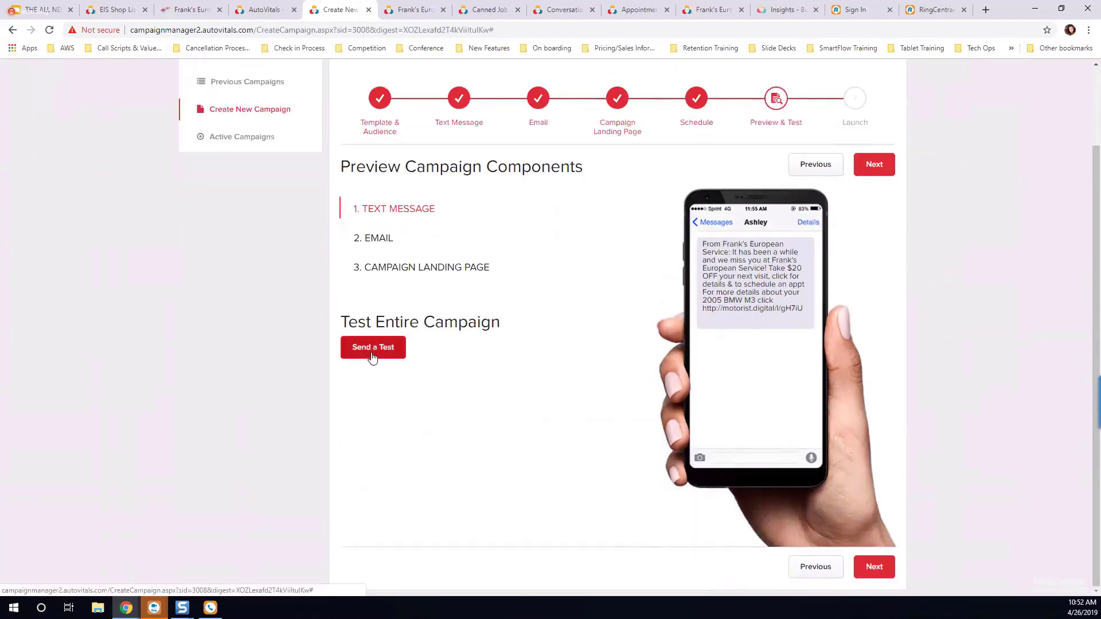
pyautogui.click(373, 356)
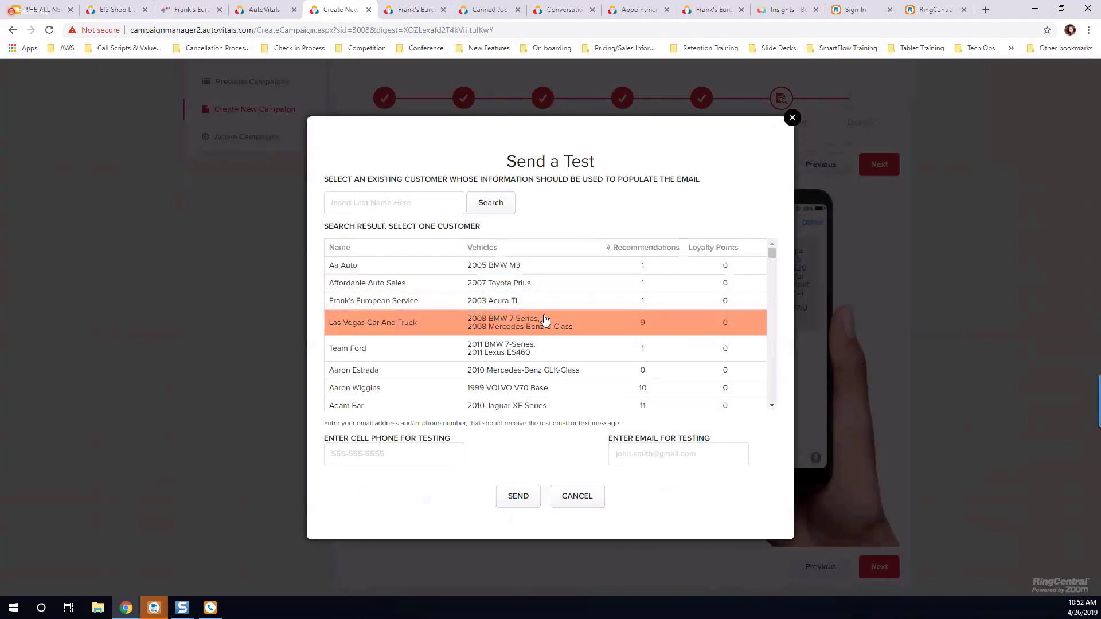
pyautogui.click(437, 328)
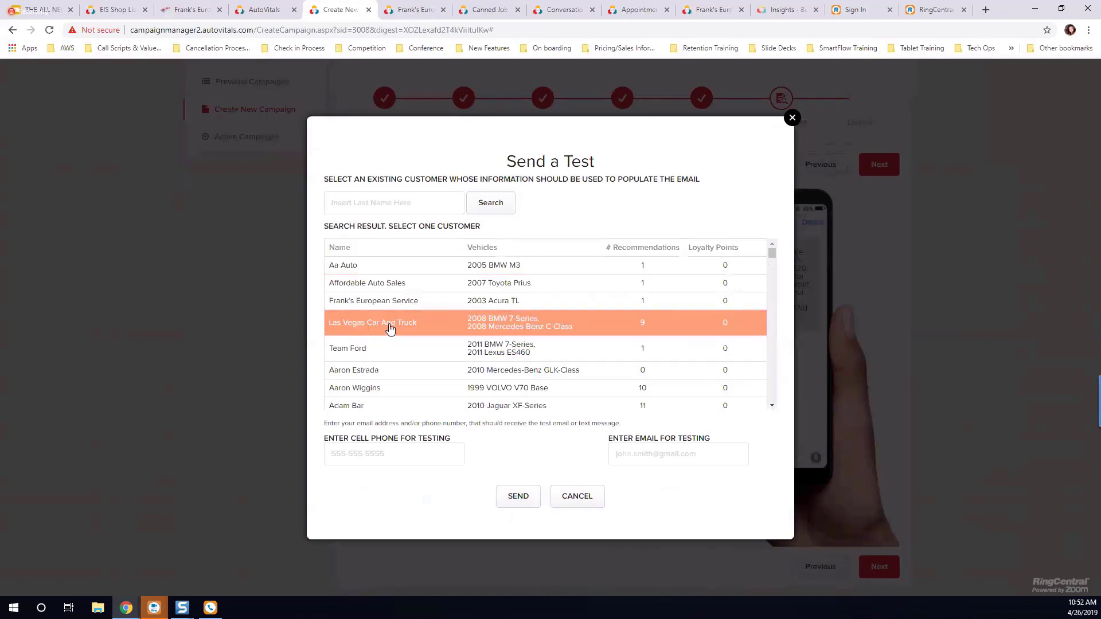
# Step: Enter the recipient's cell phone number and e-mail address for testing, send the campaign test, and close the dialog
pyautogui.click(394, 451)
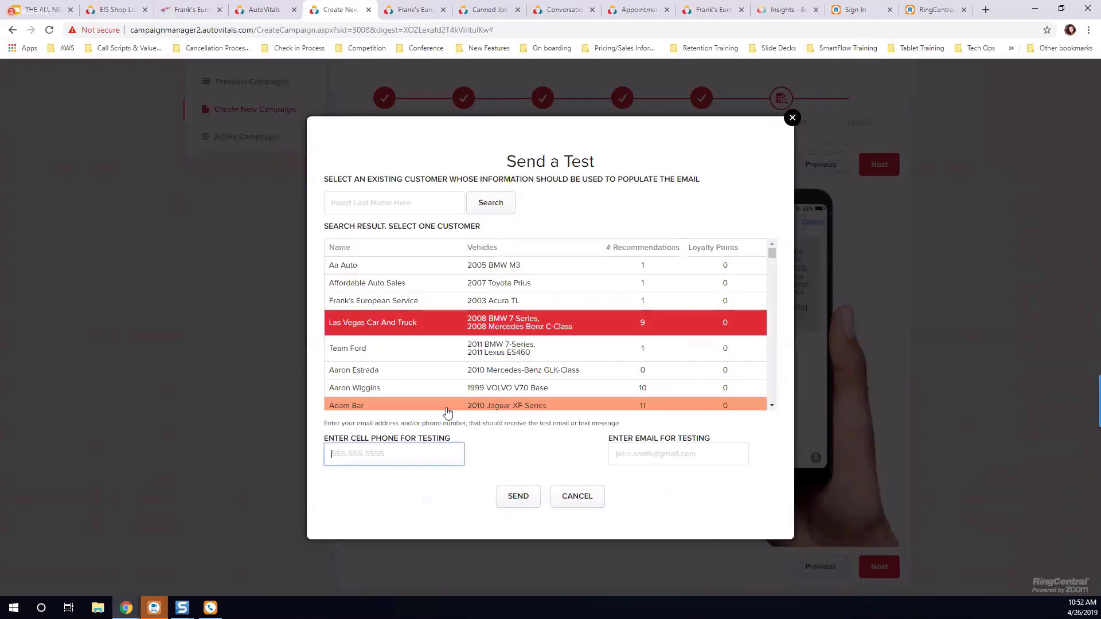
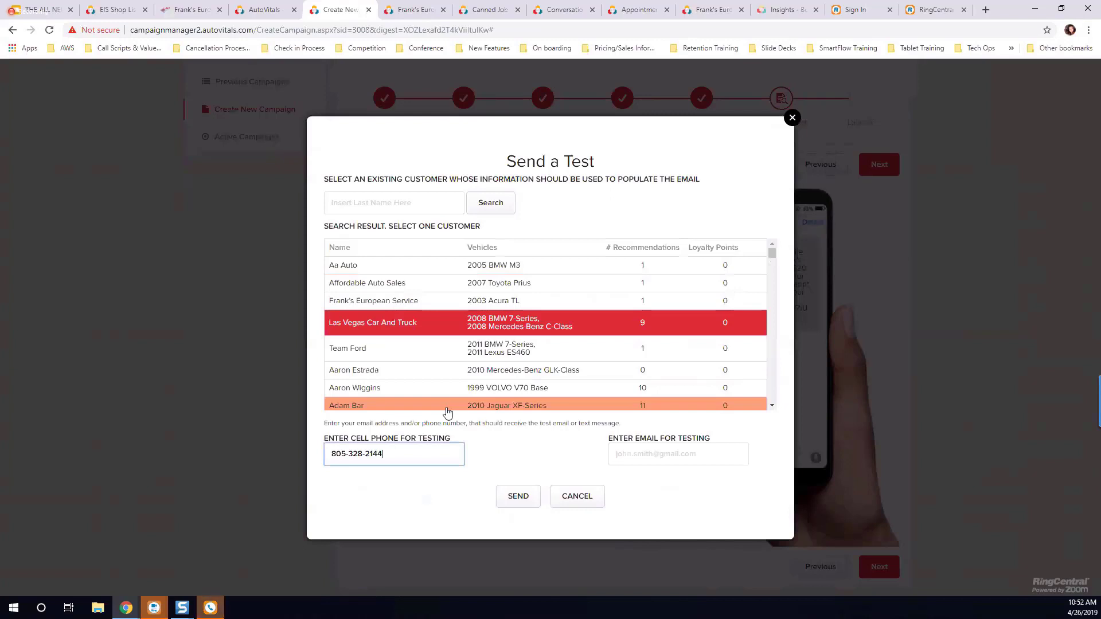
pyautogui.press('Tab')
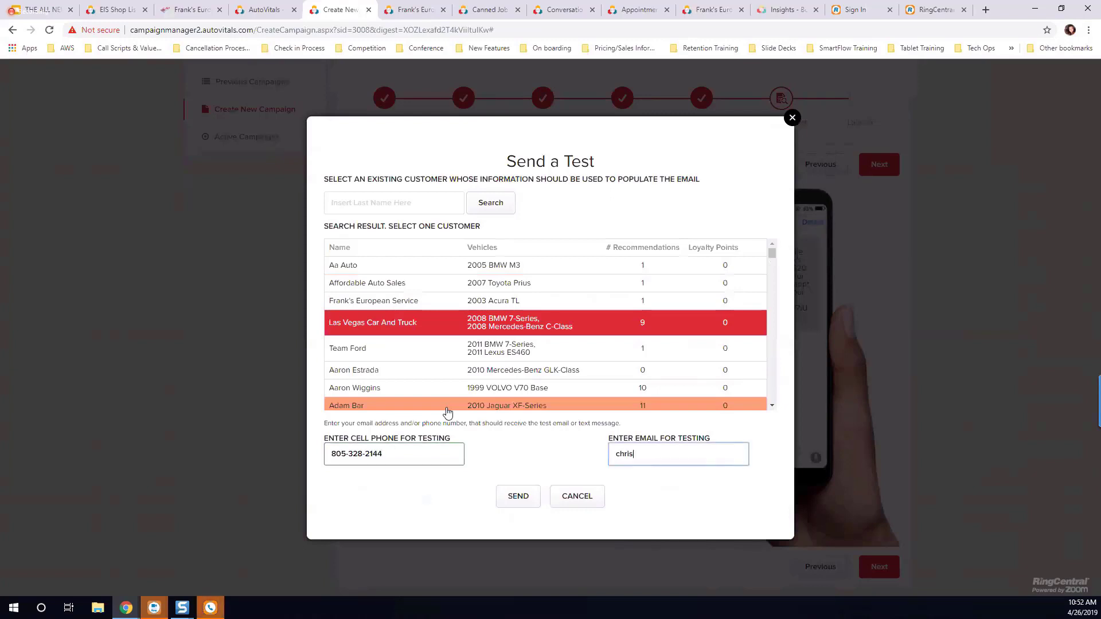
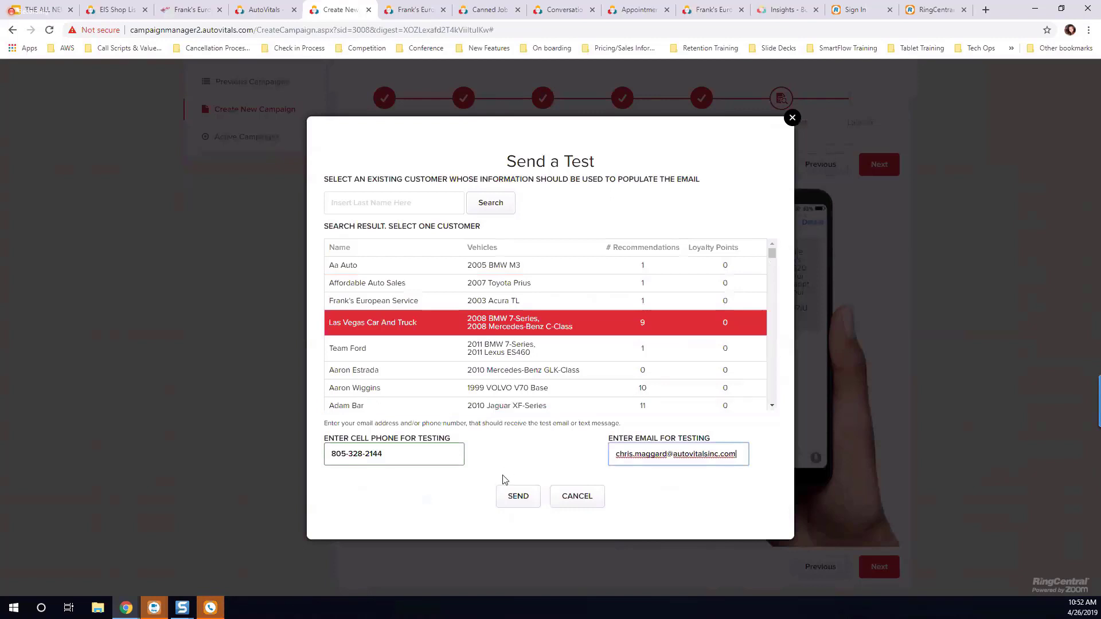
pyautogui.click(523, 500)
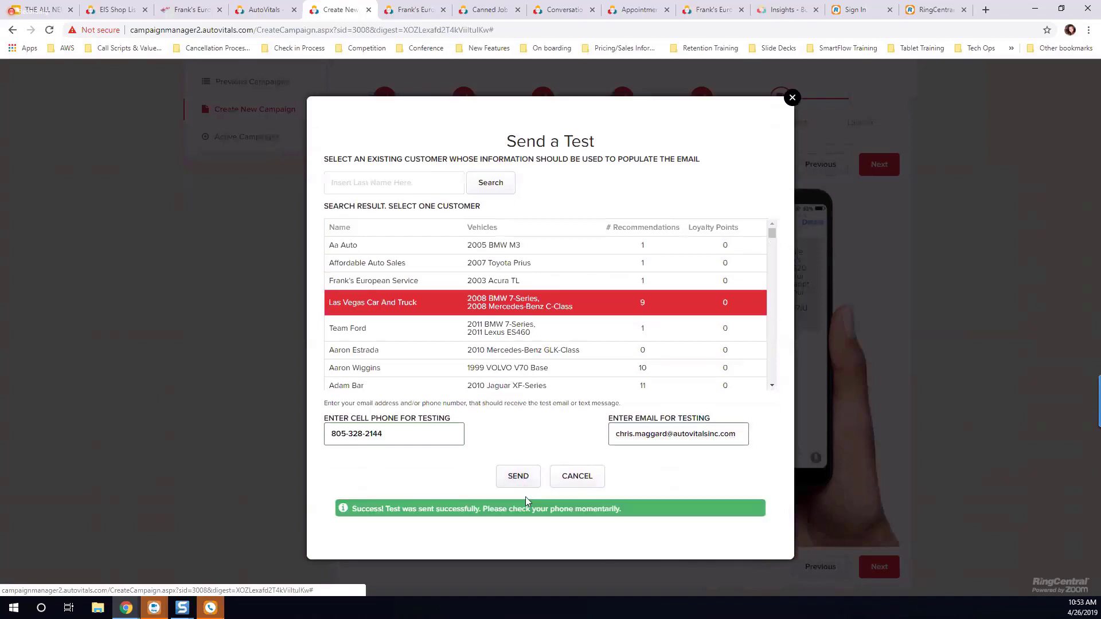
pyautogui.click(791, 98)
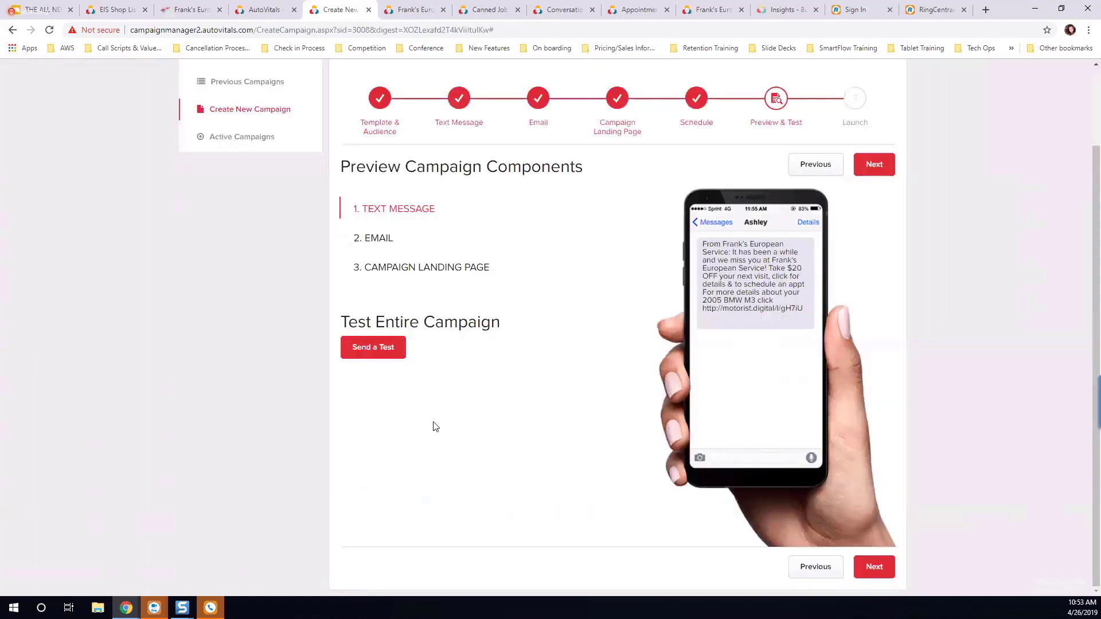
# Step: Switch to RingCentral Phone and open the test text message from Frank's European Service
pyautogui.click(210, 608)
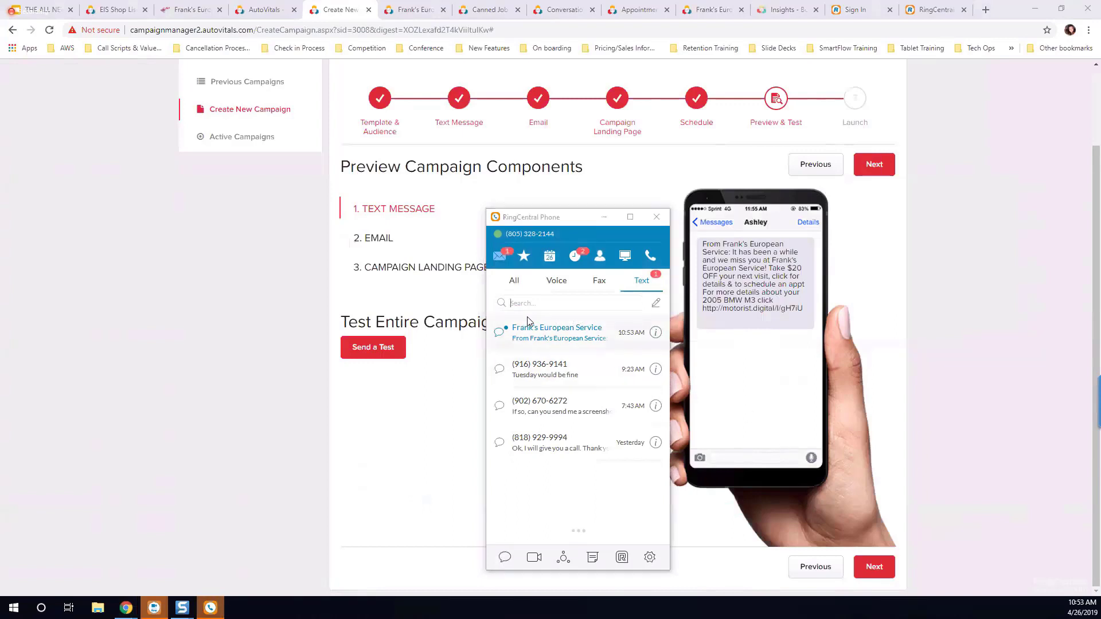
pyautogui.click(572, 339)
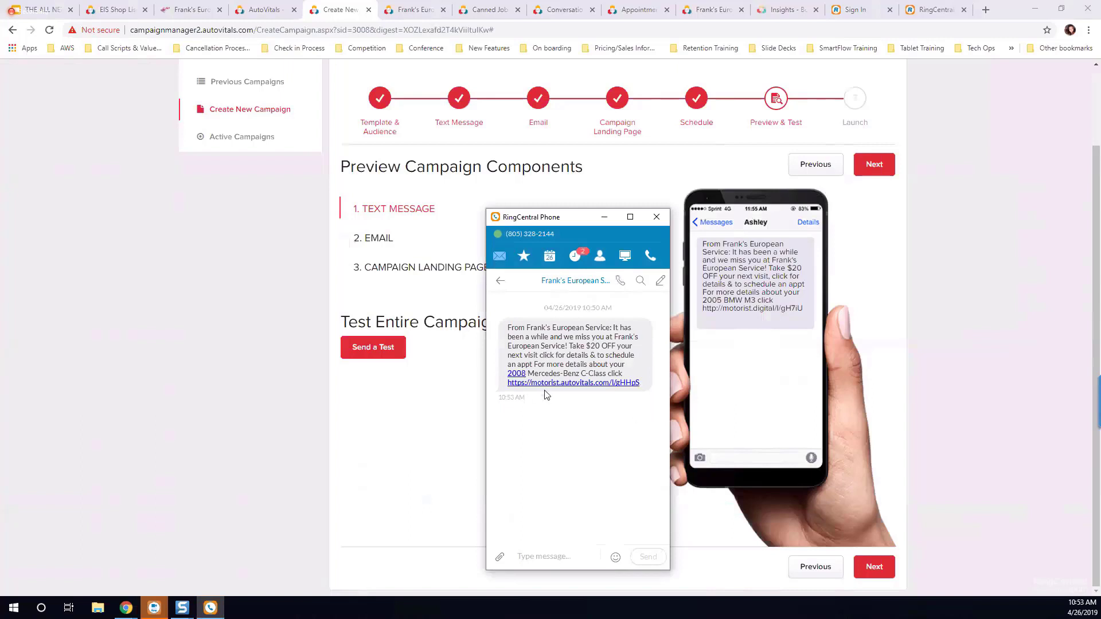
# Step: Open the landing page link from the test text message, try scheduling an appointment there, and dismiss the notice
pyautogui.click(580, 394)
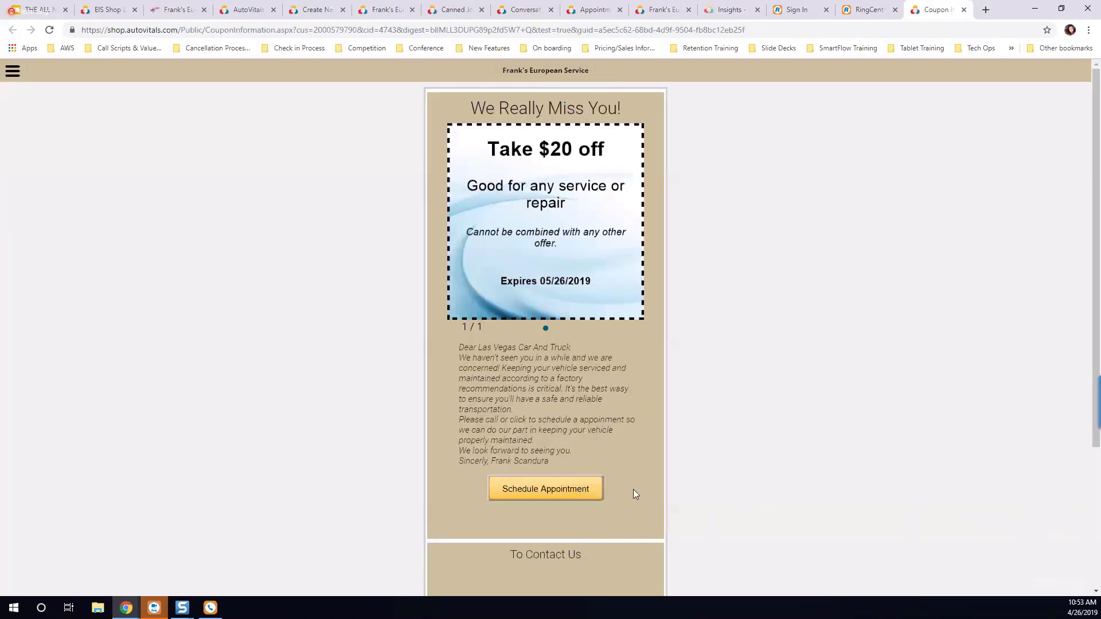
pyautogui.click(536, 489)
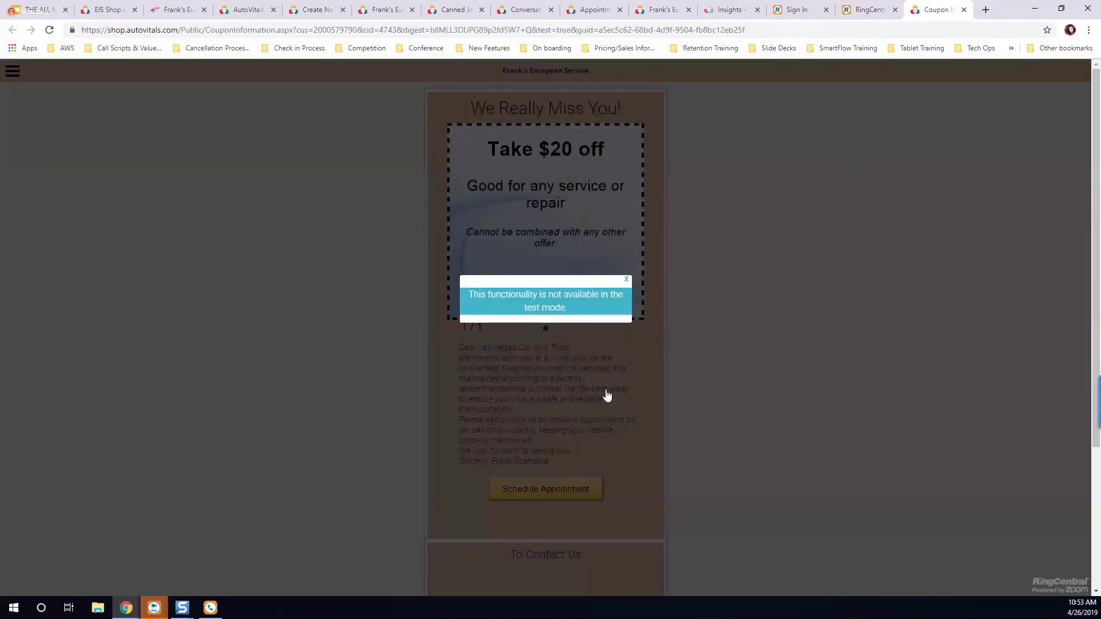
pyautogui.click(626, 279)
# Step: Open the shop's website from the landing page's contact options, and return to the coupon page
pyautogui.scroll(-3, 596, 410)
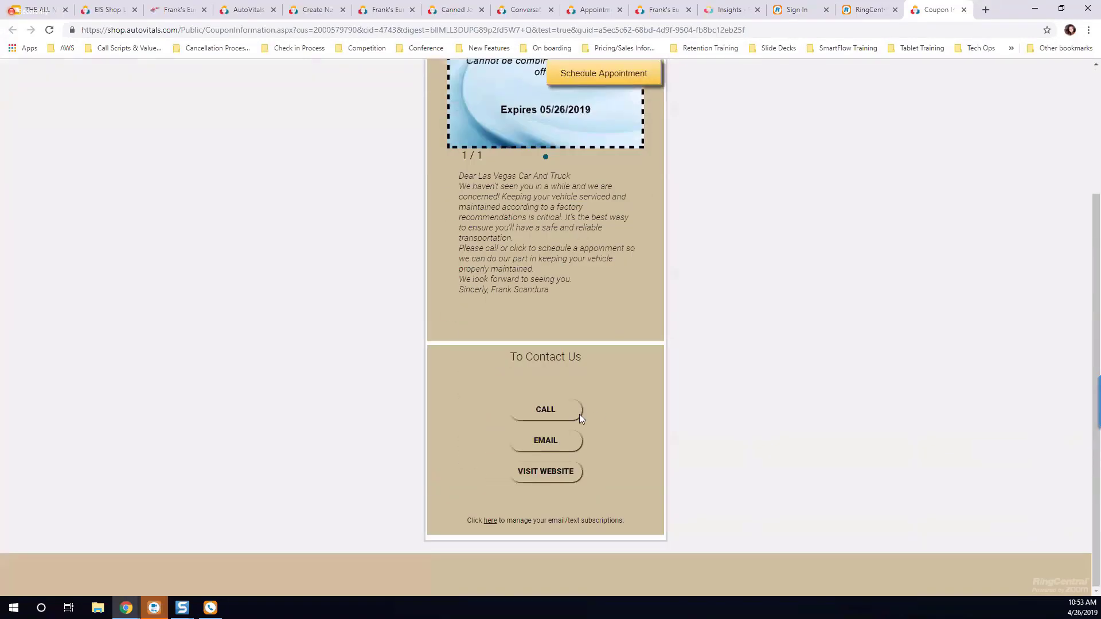
pyautogui.click(544, 472)
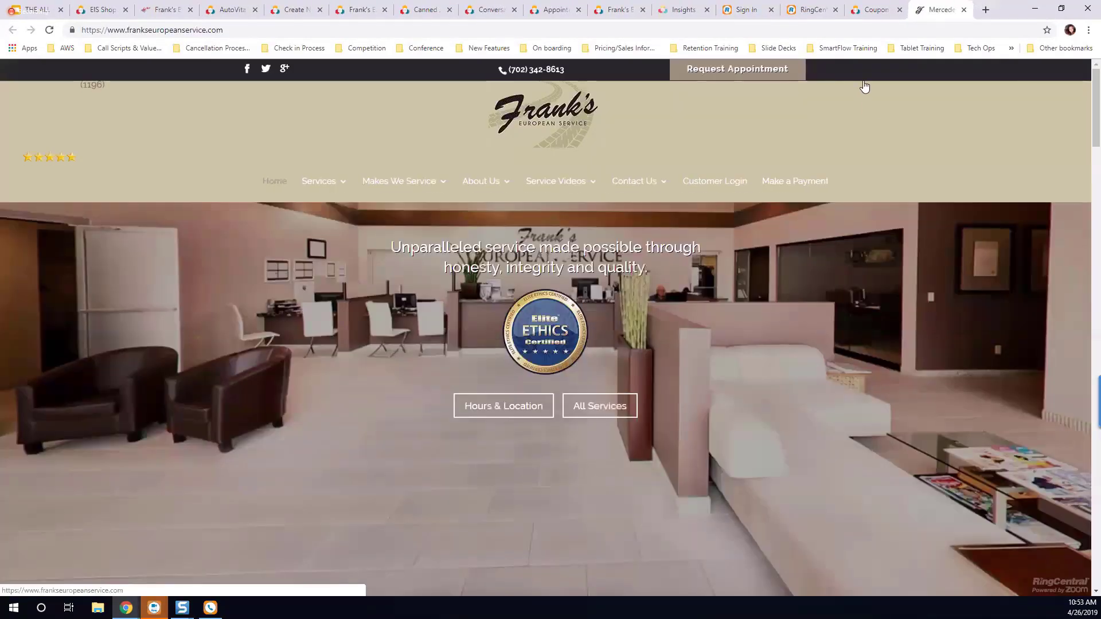
pyautogui.click(866, 10)
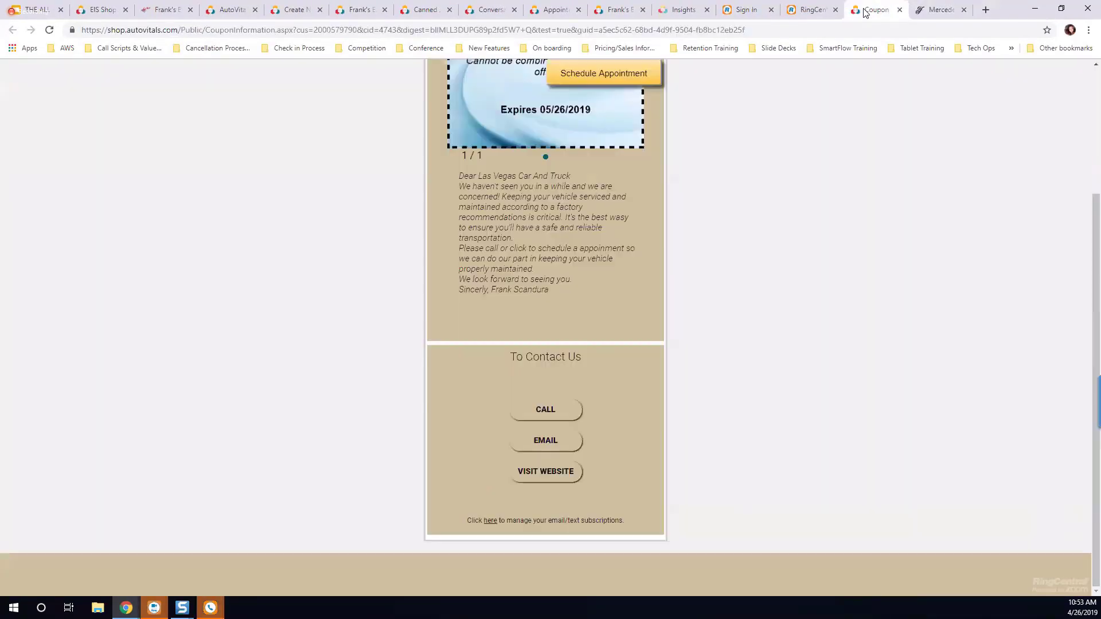
pyautogui.scroll(3, 713, 319)
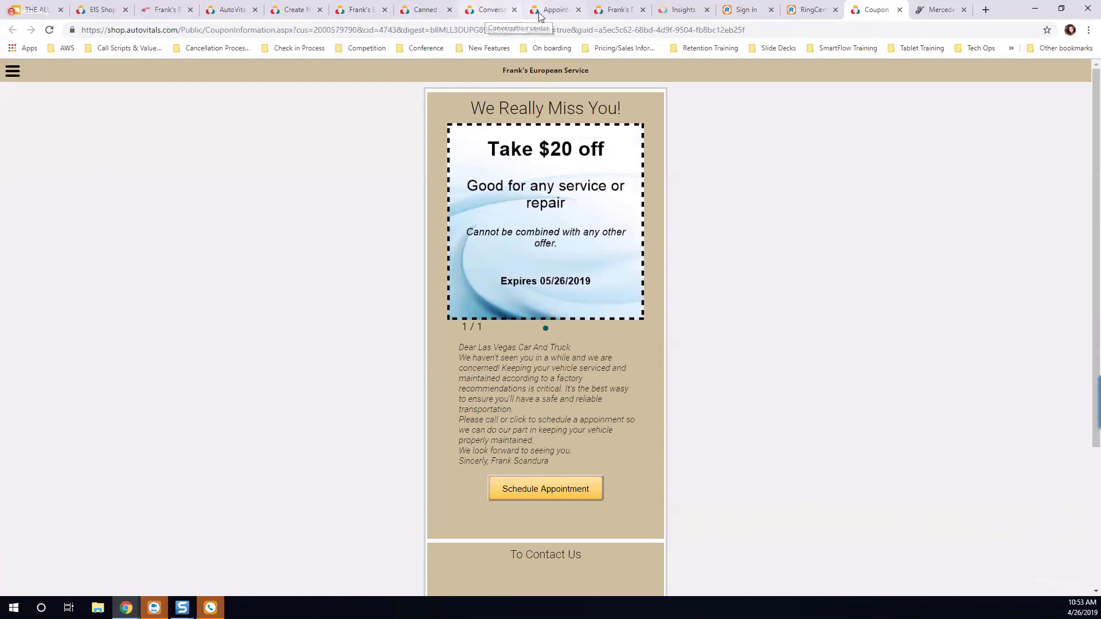
# Step: Return to the Create New Campaign page, proceed to the Launch stage, and examine the audience summary
pyautogui.click(622, 12)
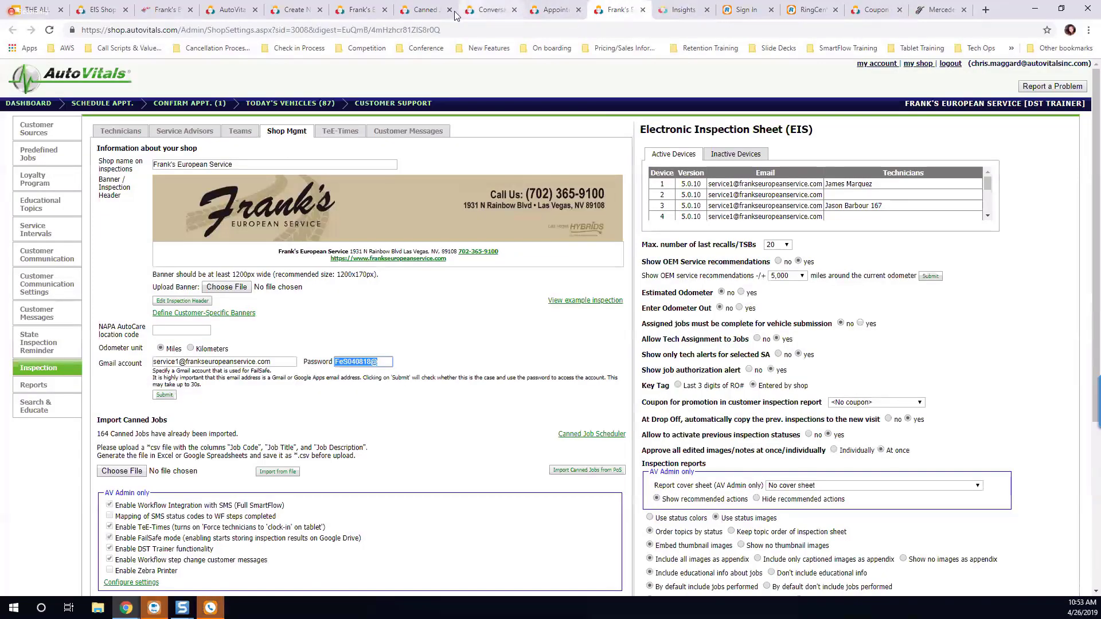
pyautogui.click(292, 11)
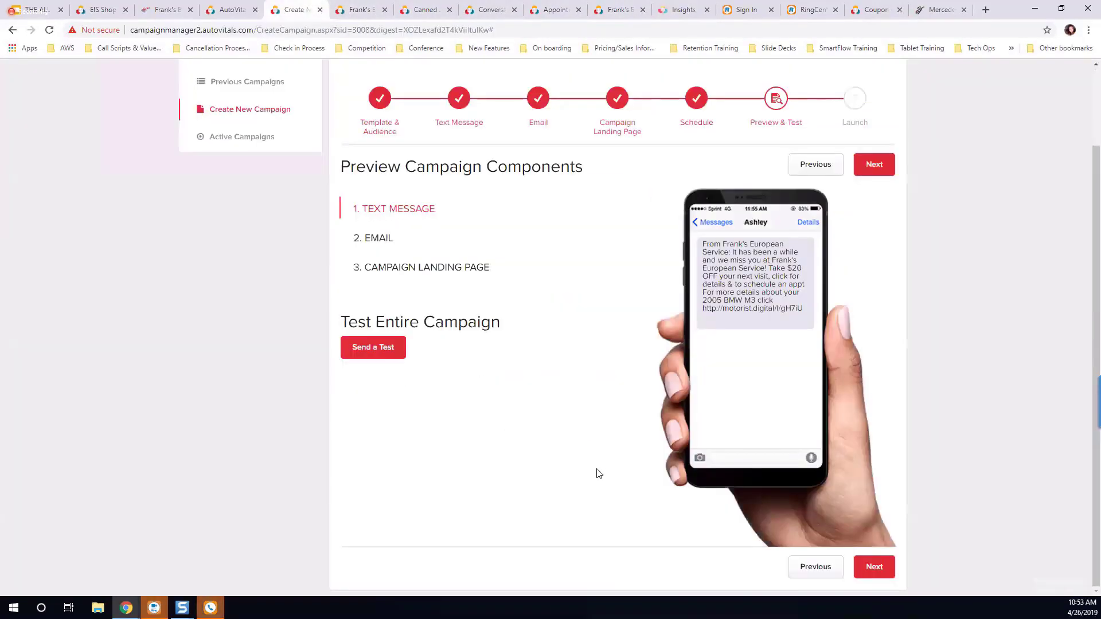
pyautogui.click(877, 169)
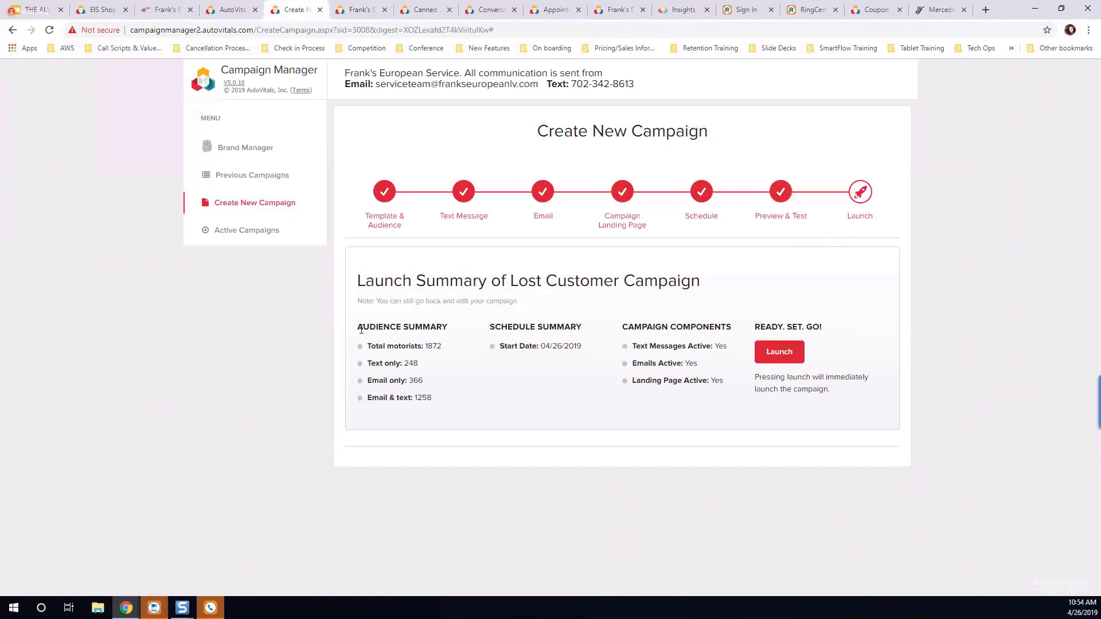
pyautogui.moveTo(357, 327); pyautogui.dragTo(445, 335)
pyautogui.click(427, 366)
pyautogui.click(38, 9)
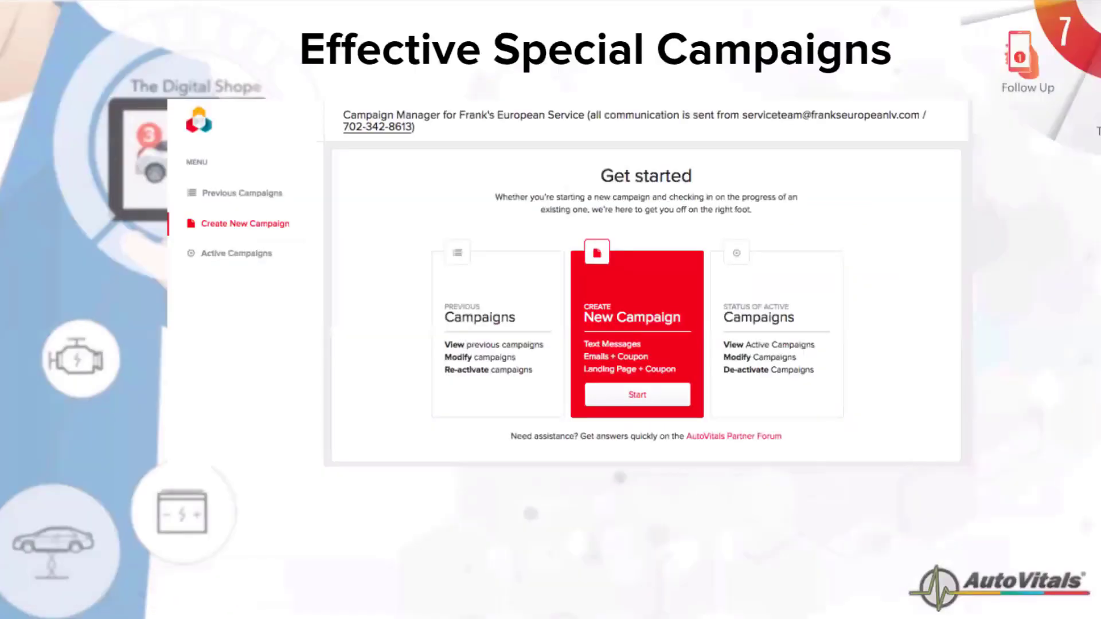
pyautogui.press('Right')
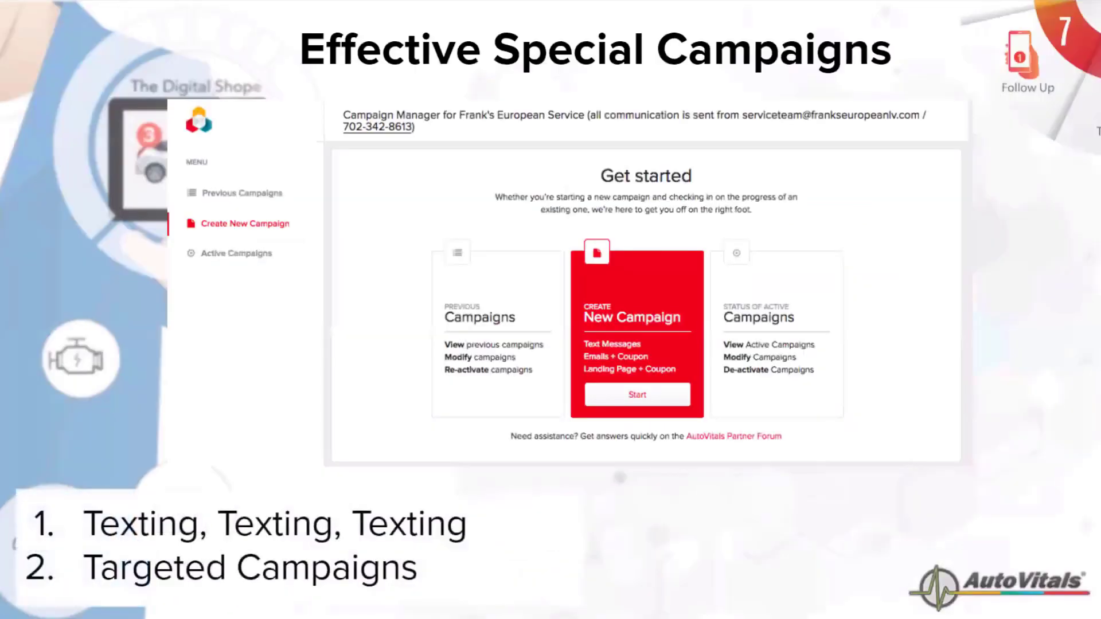
pyautogui.press('Right')
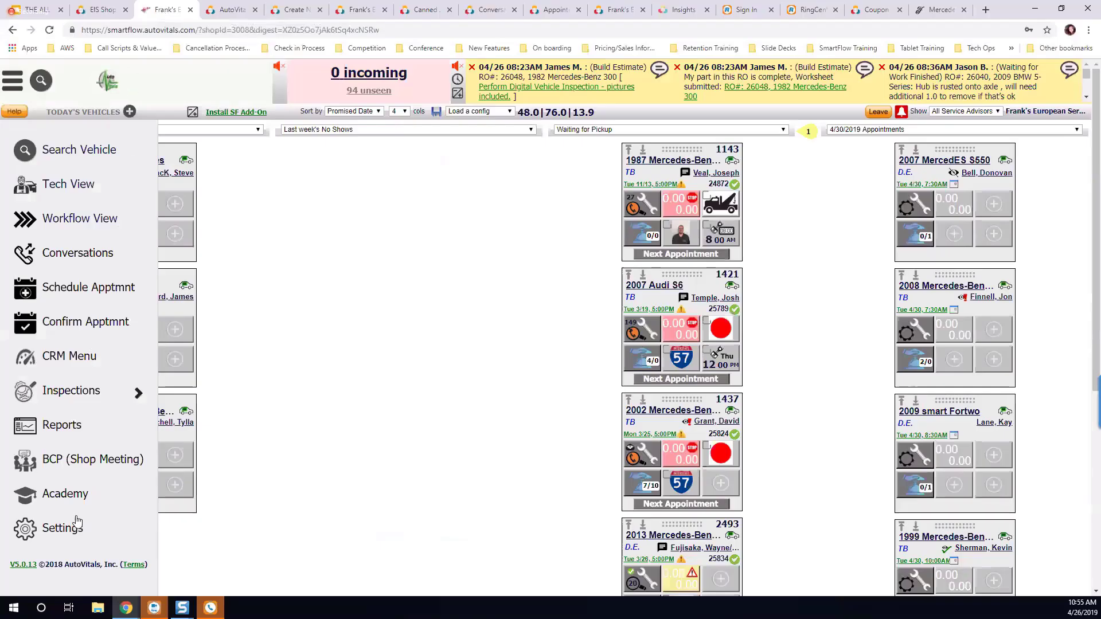
# Step: Open the CRM dashboard from the Today's Vehicles page and show the recent customer reviews
pyautogui.click(78, 357)
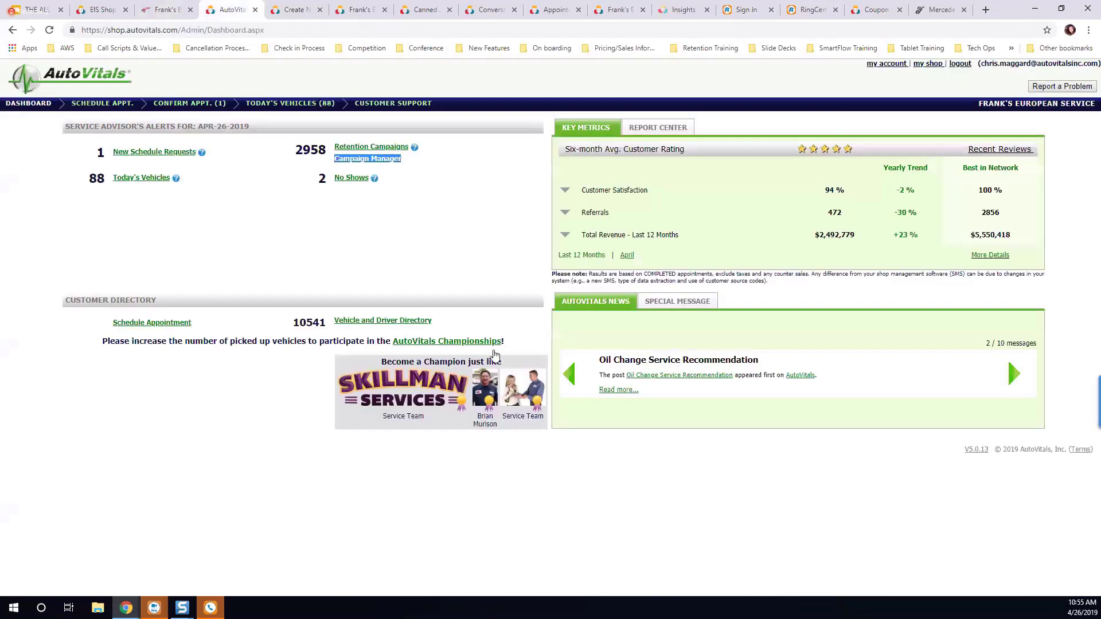
pyautogui.click(394, 225)
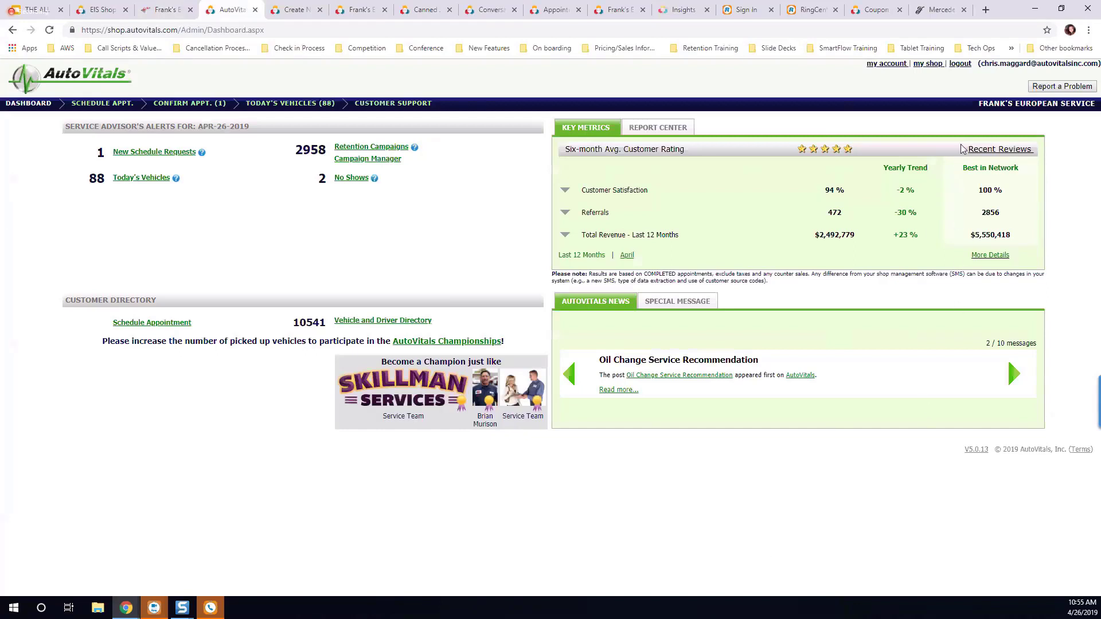
pyautogui.moveTo(967, 149); pyautogui.dragTo(1037, 151)
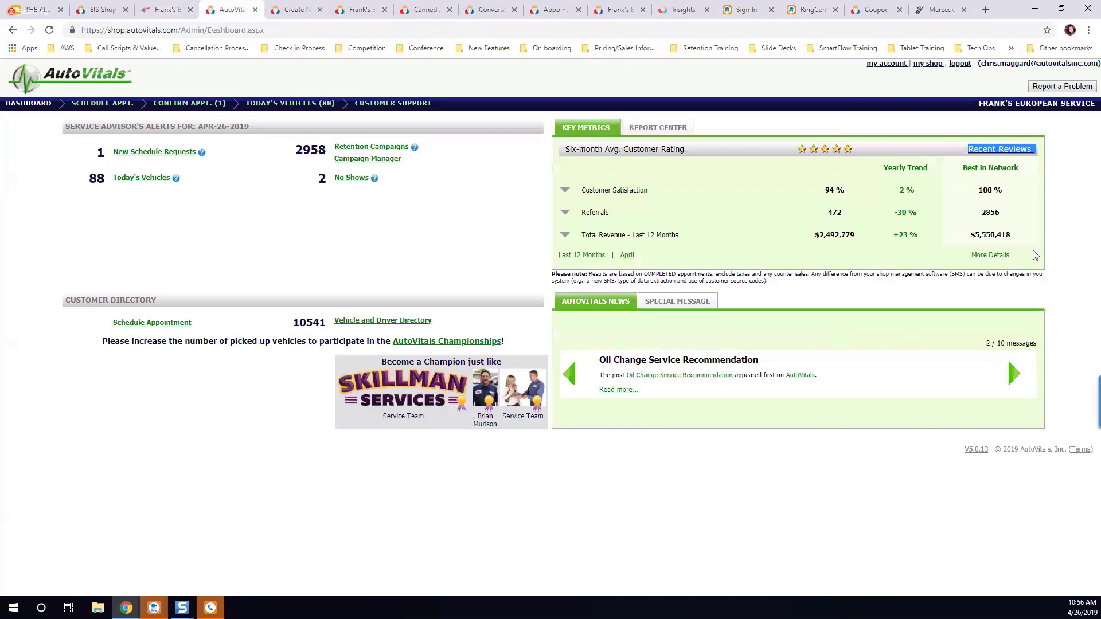
pyautogui.click(1004, 148)
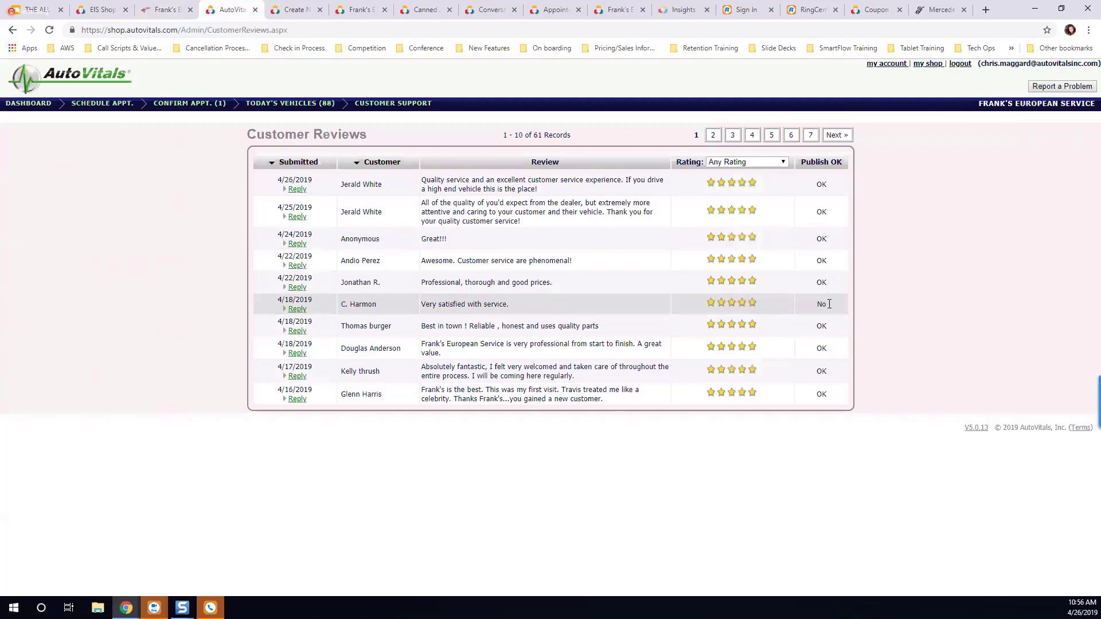
# Step: Open the reply form for the customer review submitted on 4/26/2019, and cancel the reply
pyautogui.click(297, 189)
pyautogui.click(517, 239)
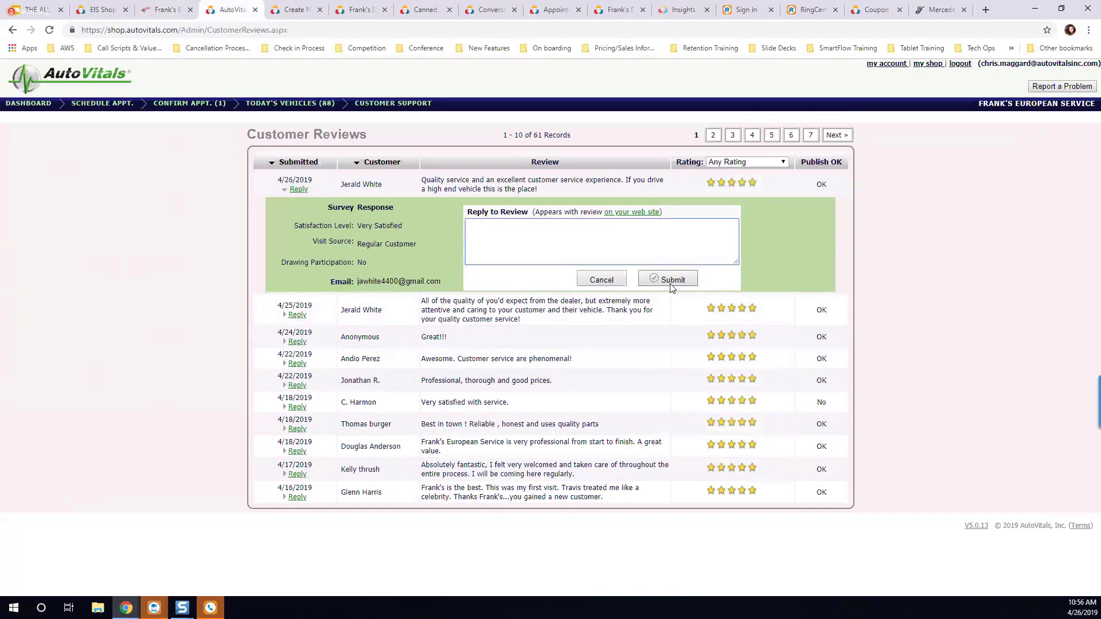
pyautogui.click(610, 281)
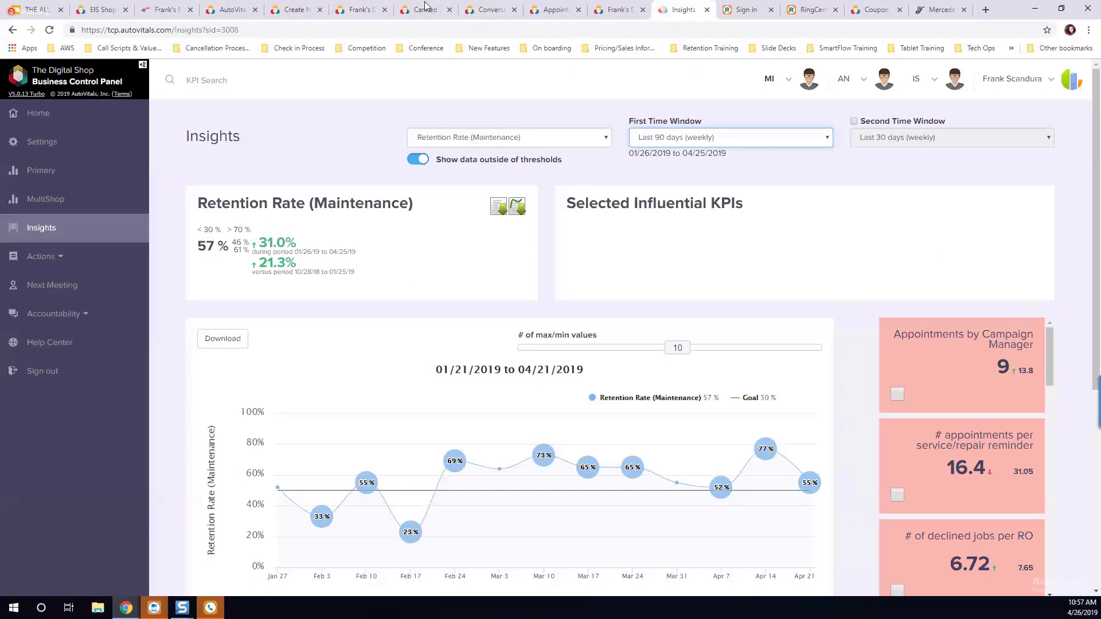
pyautogui.click(162, 10)
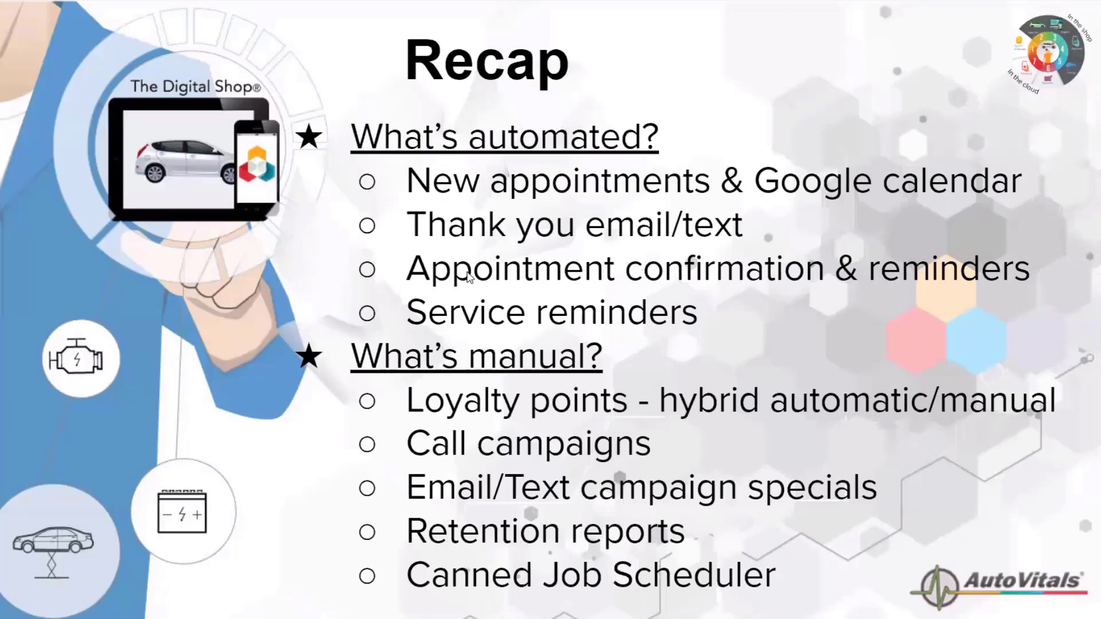
pyautogui.click(253, 522)
pyautogui.press('Left')
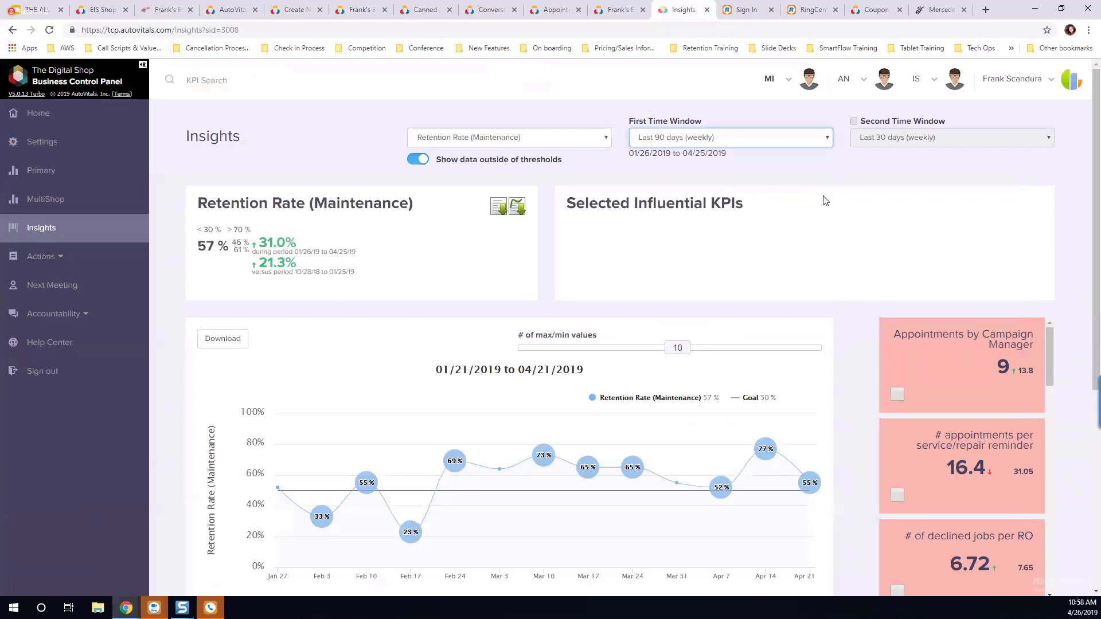
# Step: Examine the available Insights KPIs, the current Retention Rate (Maintenance) figure, and its weekly trend over the last 90 days
pyautogui.click(474, 141)
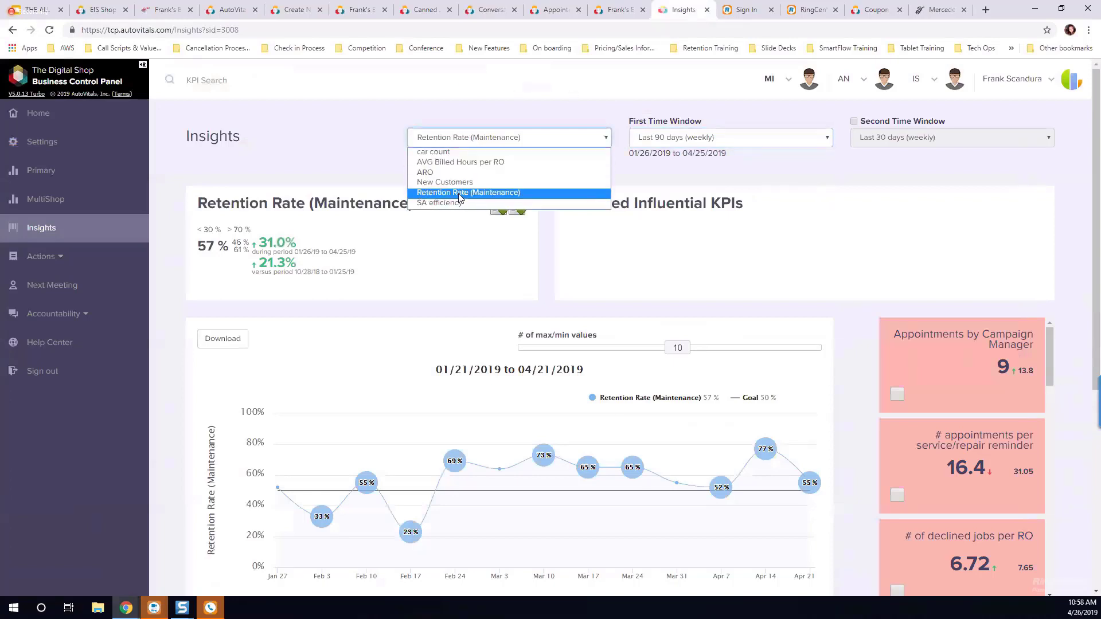
pyautogui.click(634, 175)
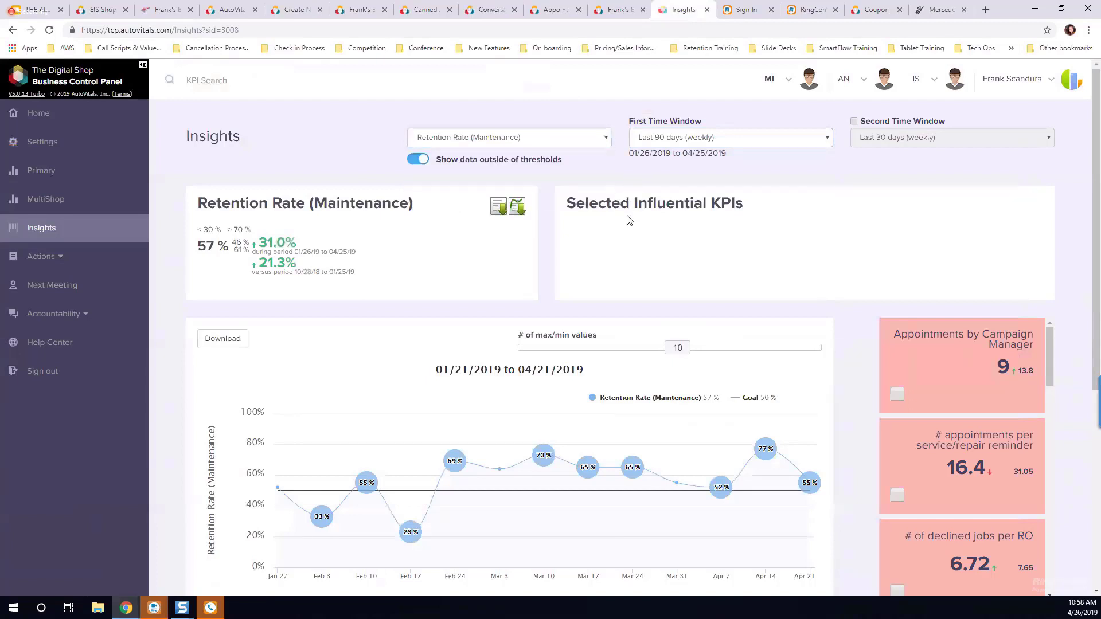
pyautogui.scroll(-1, 619, 223)
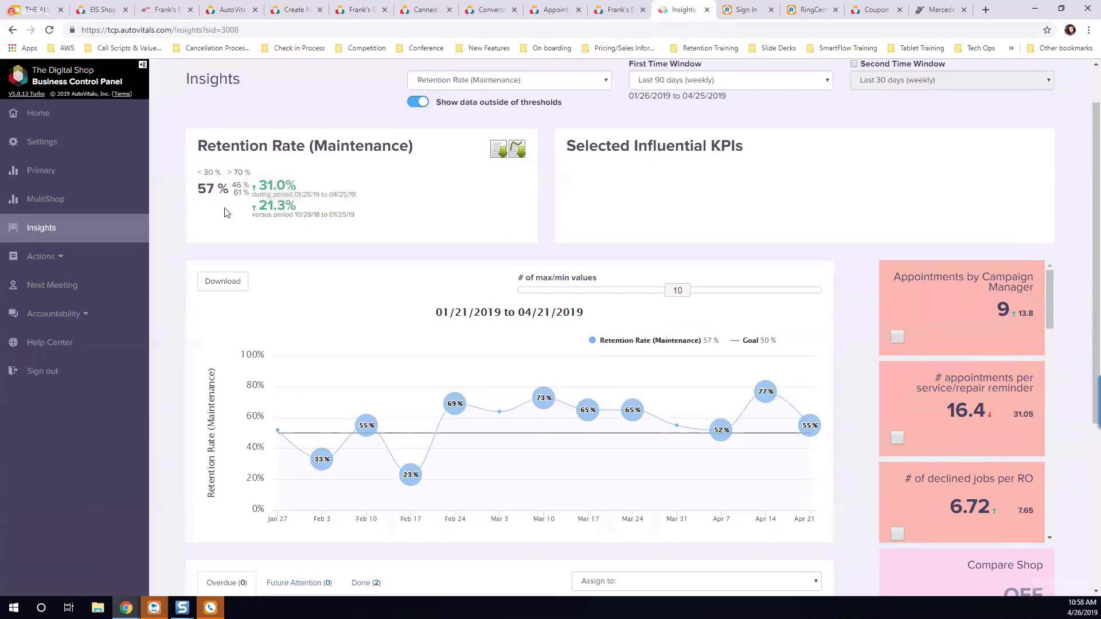
pyautogui.moveTo(229, 189); pyautogui.dragTo(198, 195)
pyautogui.moveTo(343, 156)
pyautogui.scroll(-1, 1062, 347)
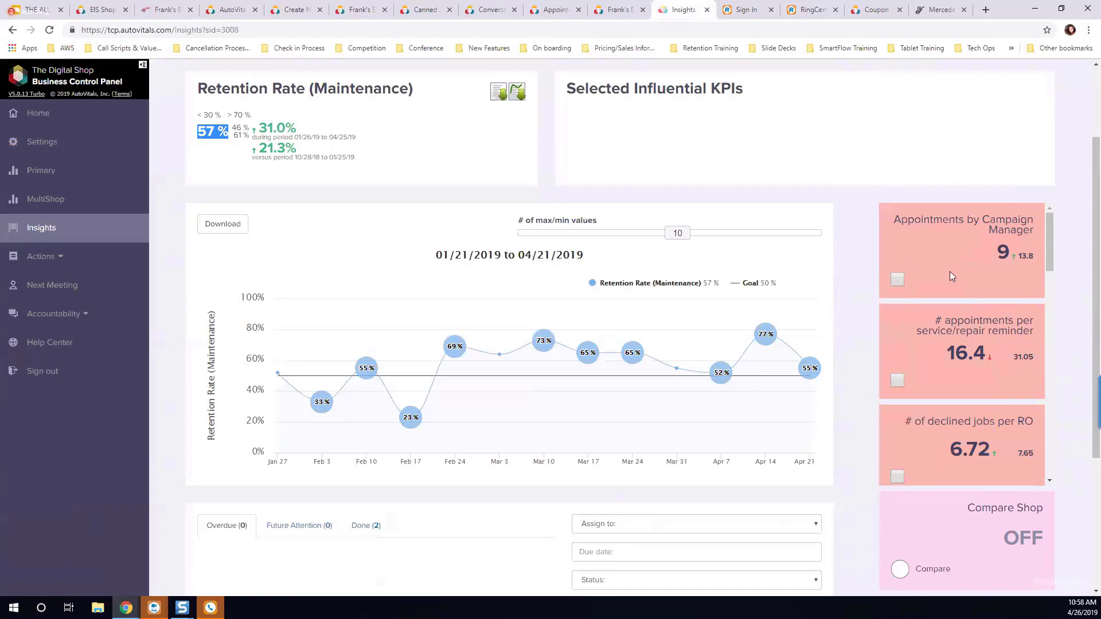
pyautogui.scroll(1, 950, 272)
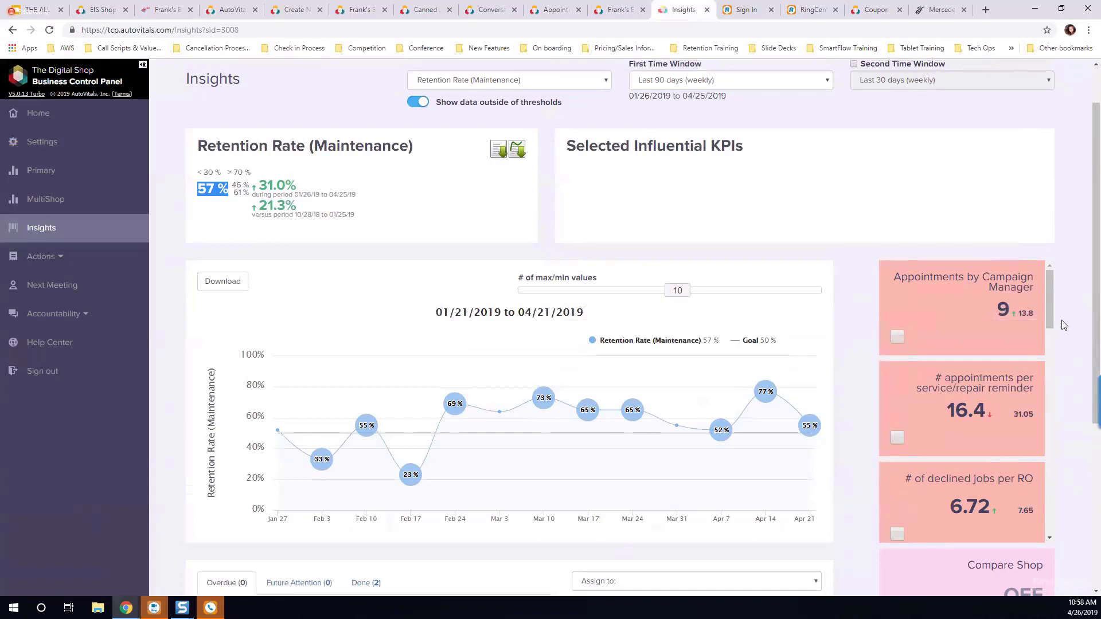
pyautogui.scroll(-1, 1057, 325)
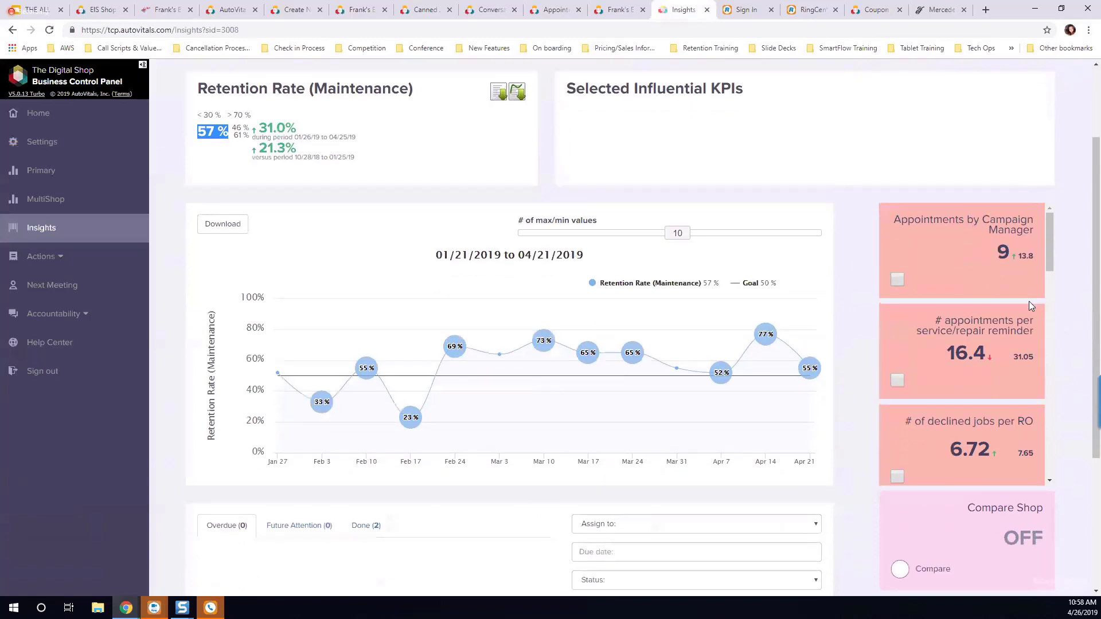
# Step: Examine the influential KPI tiles from Appointments by Campaign Manager through the lost-customer metrics, and show the Lost 9-month-customers explanation
pyautogui.moveTo(996, 328)
pyautogui.moveTo(925, 221)
pyautogui.scroll(-1, 944, 243)
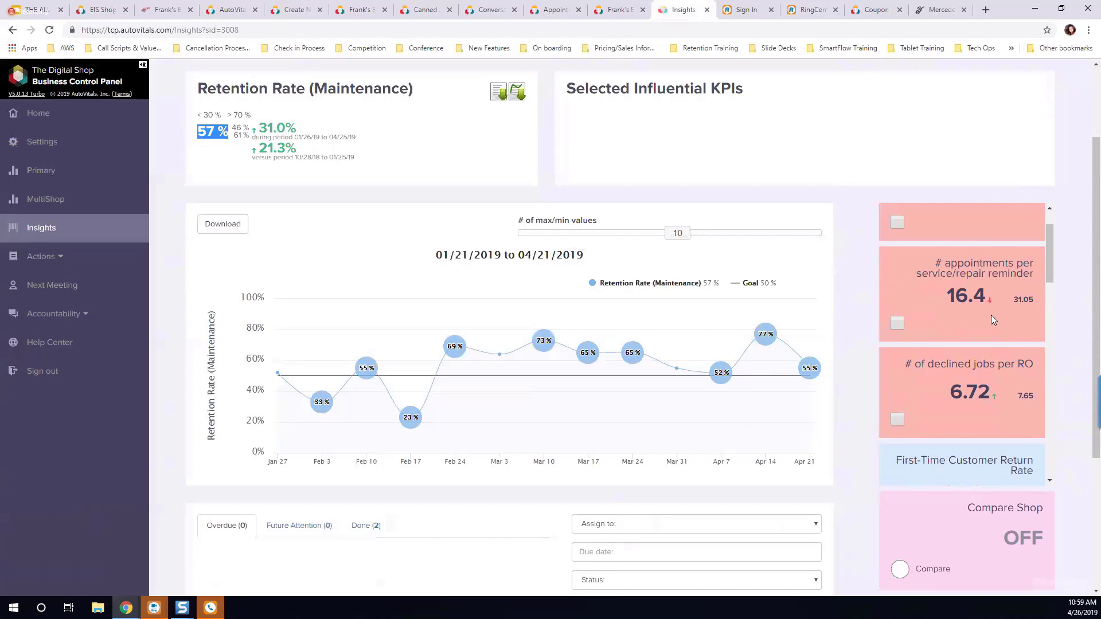
pyautogui.scroll(-3, 991, 320)
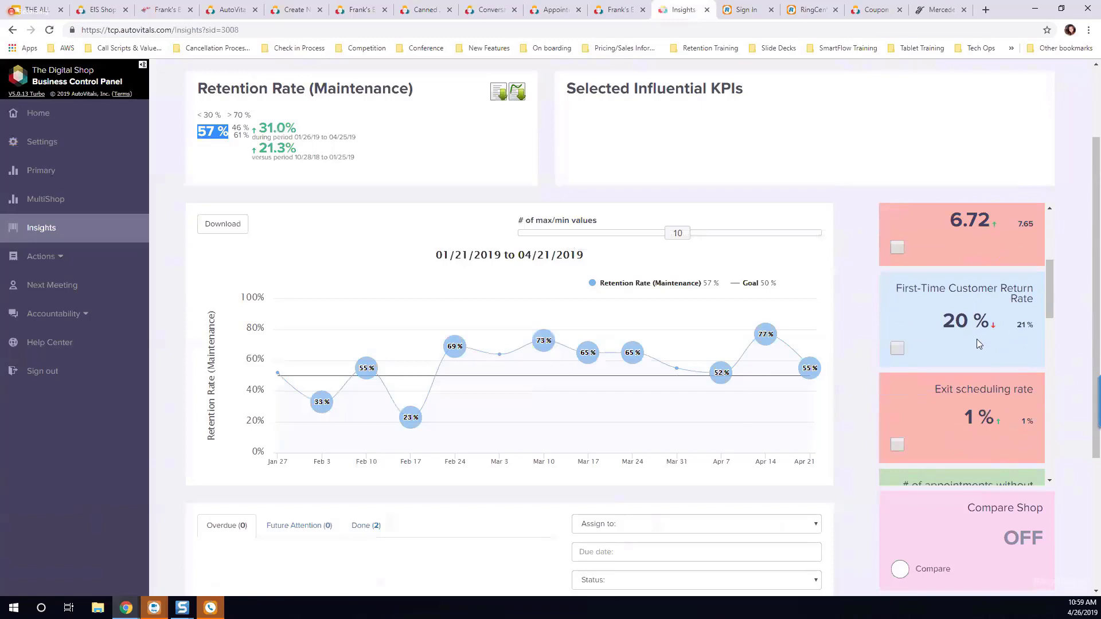
pyautogui.scroll(-2, 975, 342)
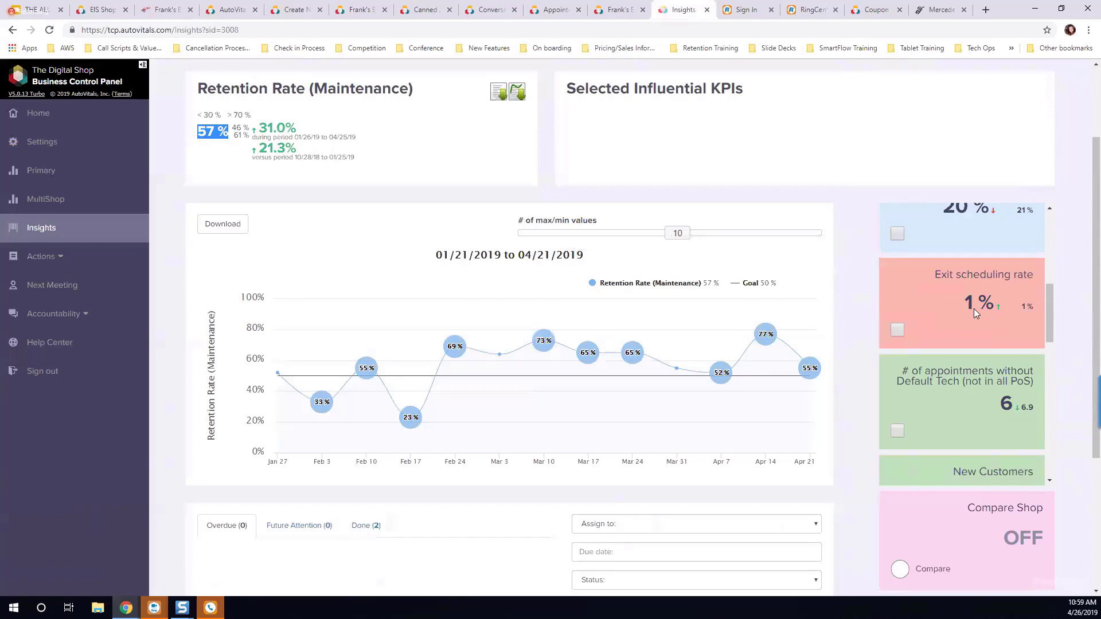
pyautogui.scroll(-3, 974, 308)
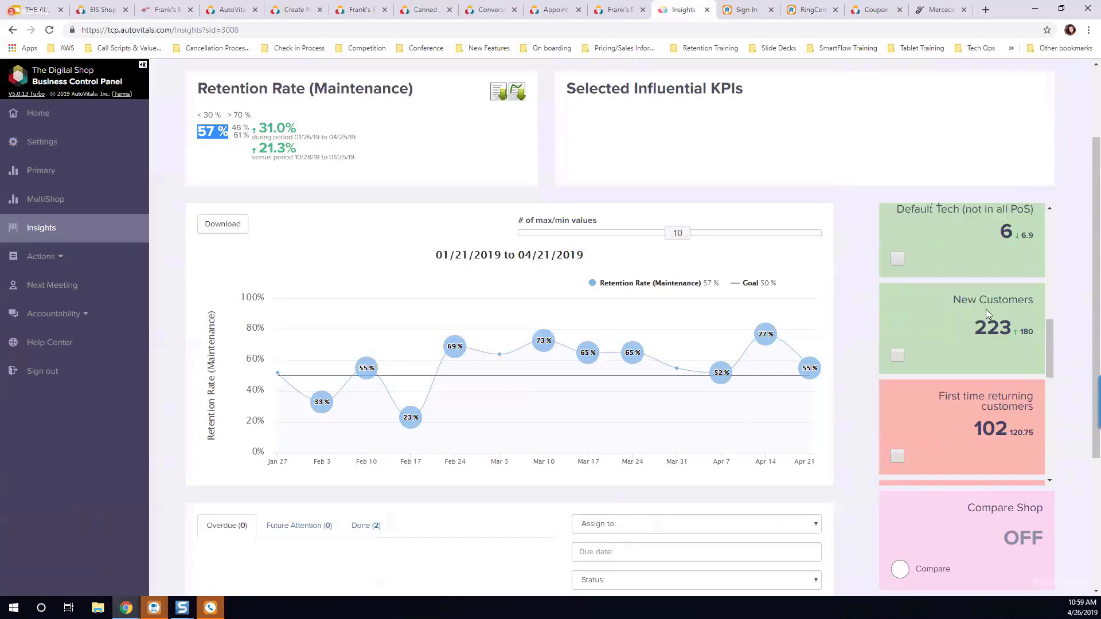
pyautogui.scroll(-2, 986, 308)
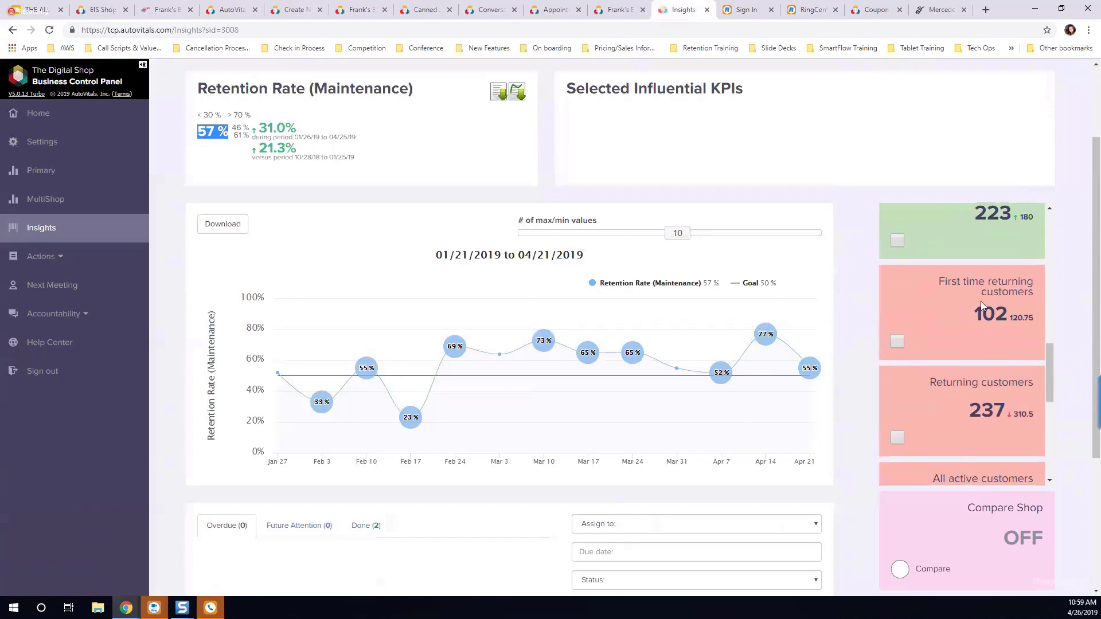
pyautogui.scroll(-6, 980, 301)
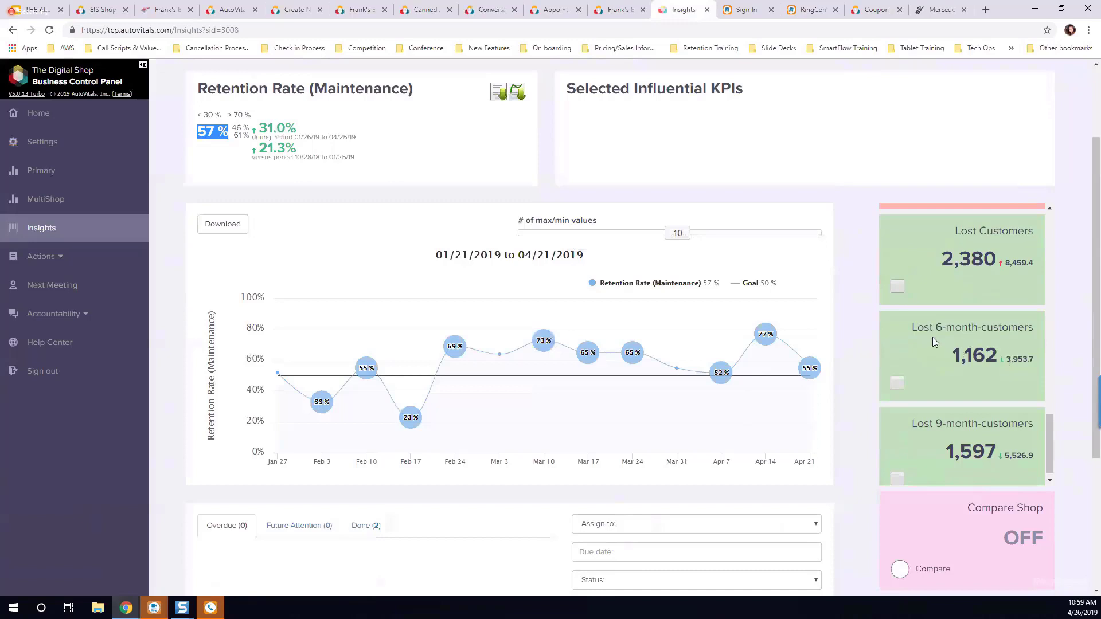
pyautogui.moveTo(960, 428)
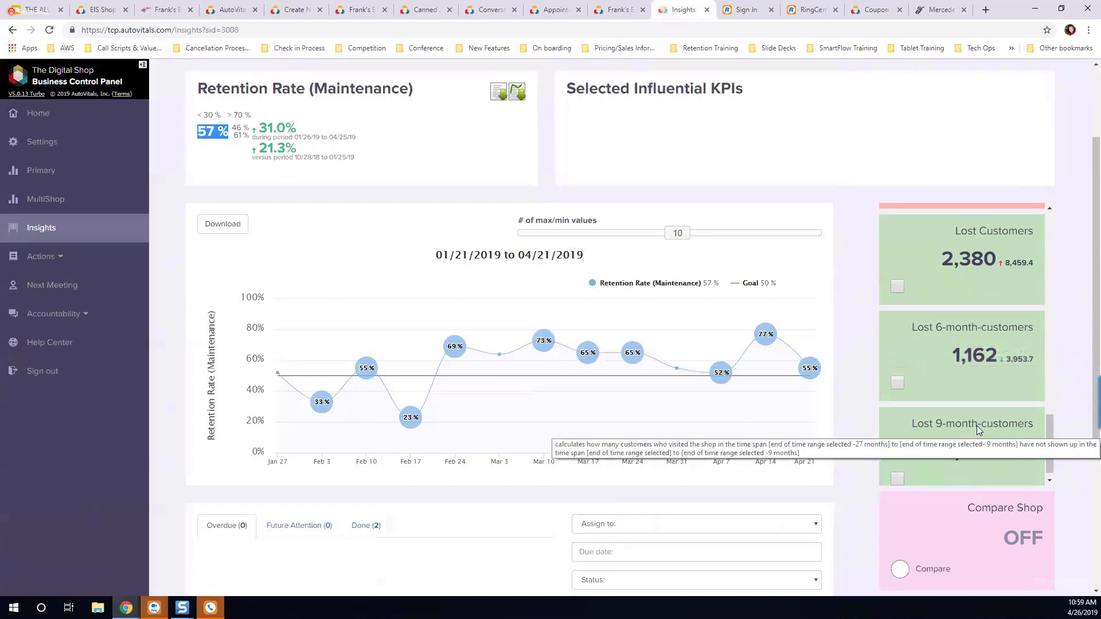